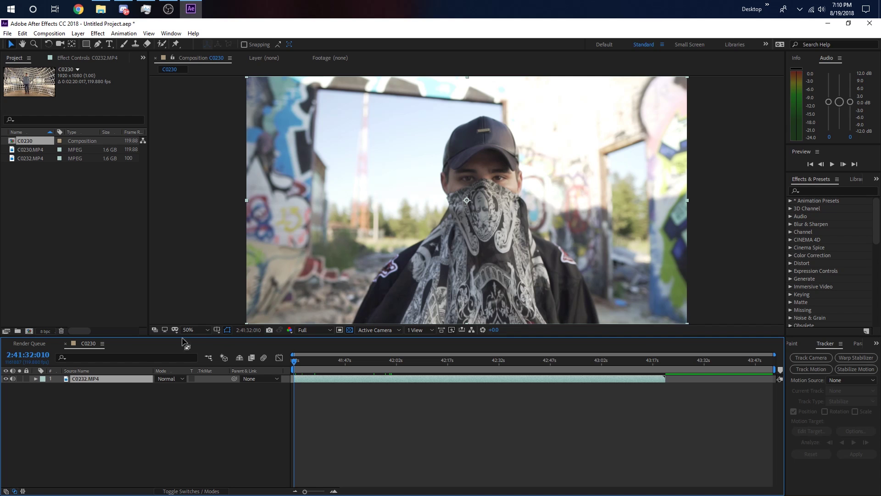
Apply the uni.Ecto effect to the C0232.MP4 layer near the start of the clip.
{"action": "left_click_drag", "start_coordinate": [291, 359], "coordinate": [294, 361]}
{"action": "left_click", "coordinate": [840, 191]}
{"action": "type", "text": "ecto"}
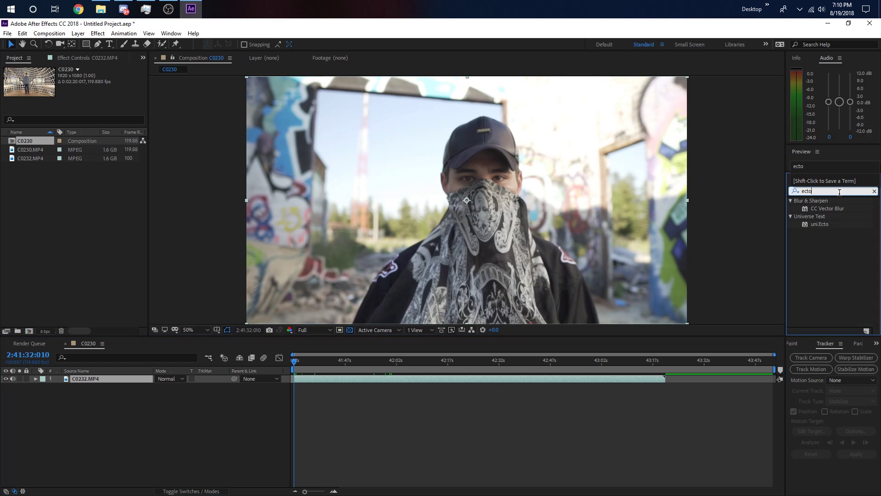
{"action": "left_click_drag", "start_coordinate": [820, 224], "coordinate": [339, 376]}
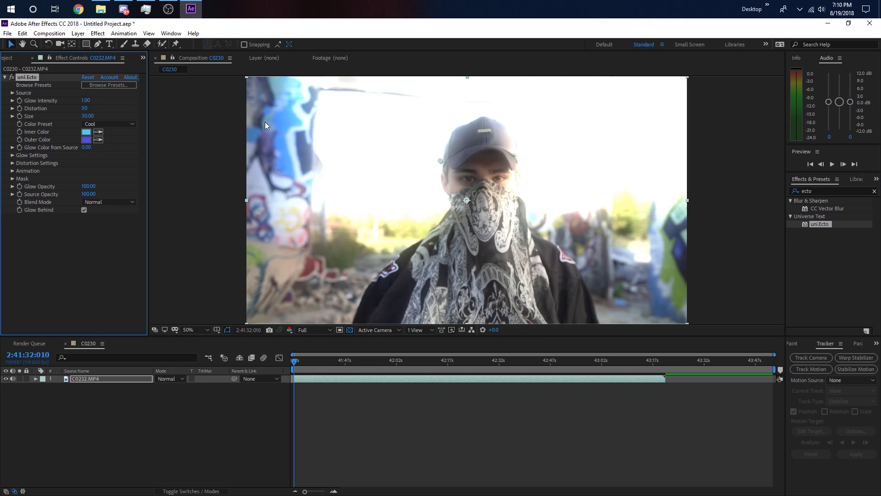
Set the uni.Ecto color preset to Warm.
{"action": "left_click", "coordinate": [108, 124]}
{"action": "left_click", "coordinate": [104, 174]}
{"action": "left_click", "coordinate": [131, 124]}
{"action": "left_click", "coordinate": [105, 142]}
{"action": "left_click", "coordinate": [245, 76]}
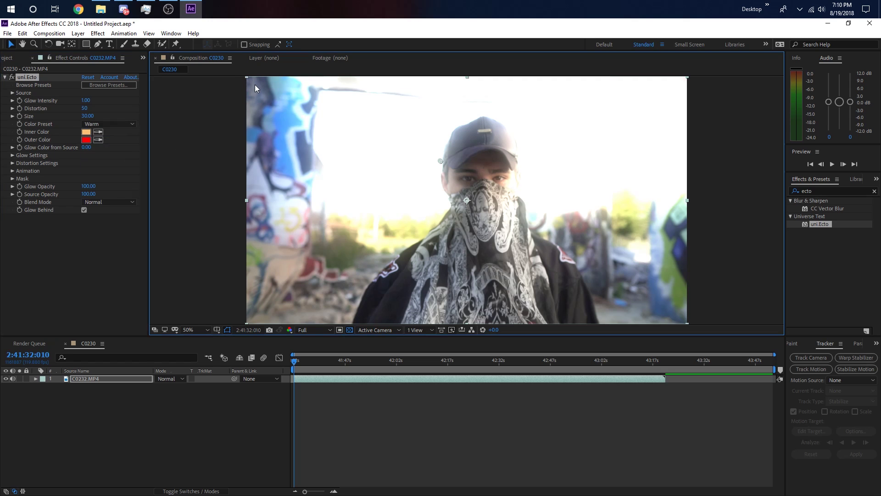
Undo the trial change in the composition view and delete the uni.Ecto effect from the layer.
{"action": "left_click_drag", "start_coordinate": [247, 78], "coordinate": [296, 121]}
{"action": "key", "text": "ctrl+z"}
{"action": "left_click", "coordinate": [21, 78]}
{"action": "key", "text": "Delete"}
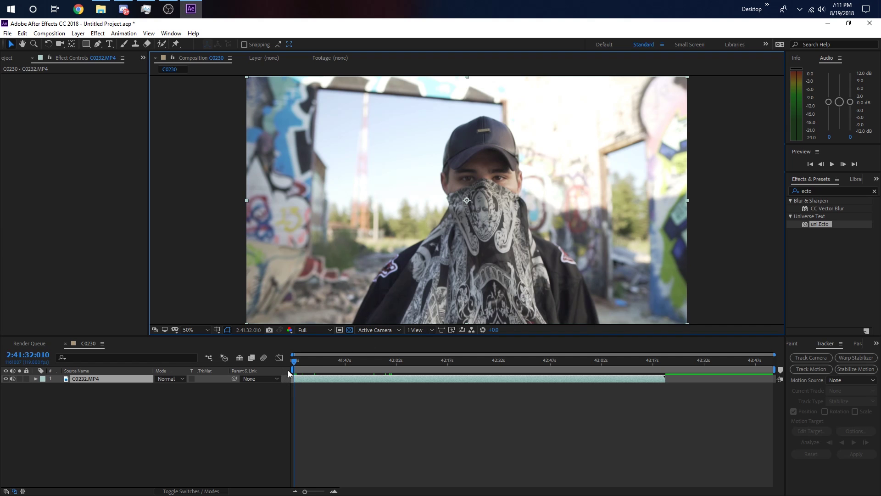
Split the C0232.MP4 layer at 2:41:33:083 and delete the part after the split.
{"action": "left_click_drag", "start_coordinate": [296, 361], "coordinate": [302, 361]}
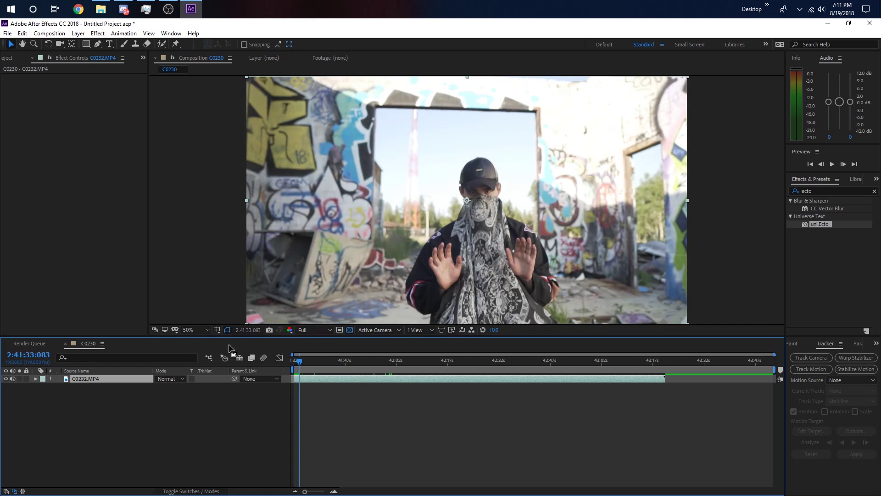
{"action": "key", "text": "ctrl+shift+d"}
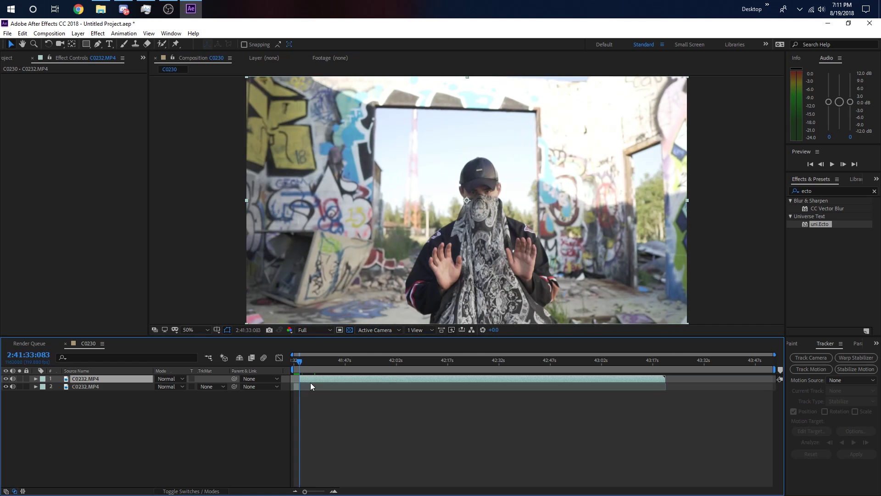
{"action": "key", "text": "Delete"}
Scrub through the opening of the trimmed C0232.MP4 clip to examine how the man moves.
{"action": "left_click", "coordinate": [296, 361]}
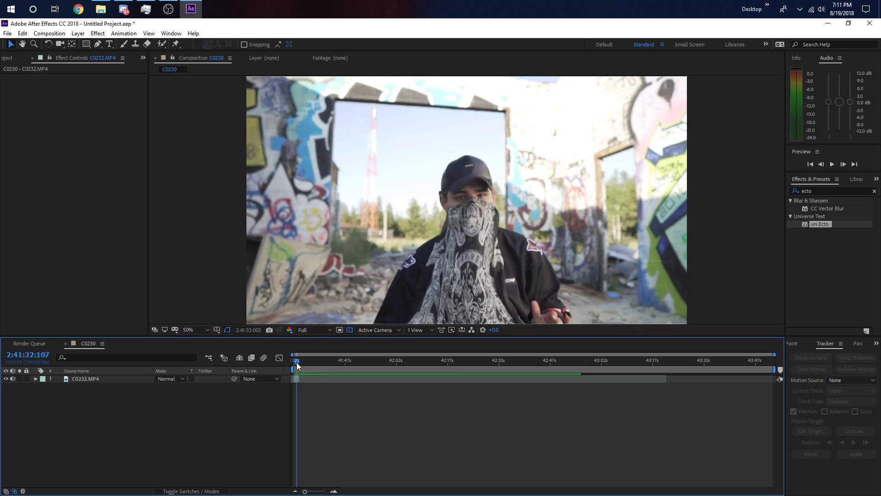
{"action": "left_click", "coordinate": [334, 491]}
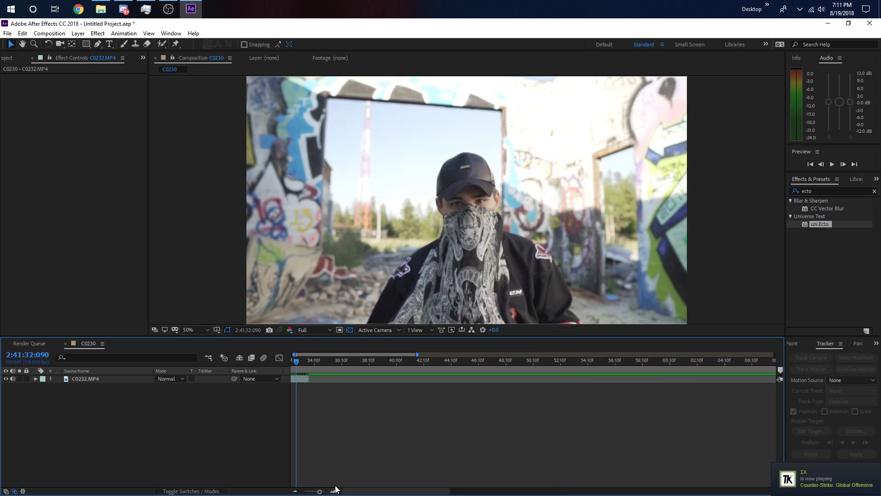
{"action": "left_click", "coordinate": [295, 362]}
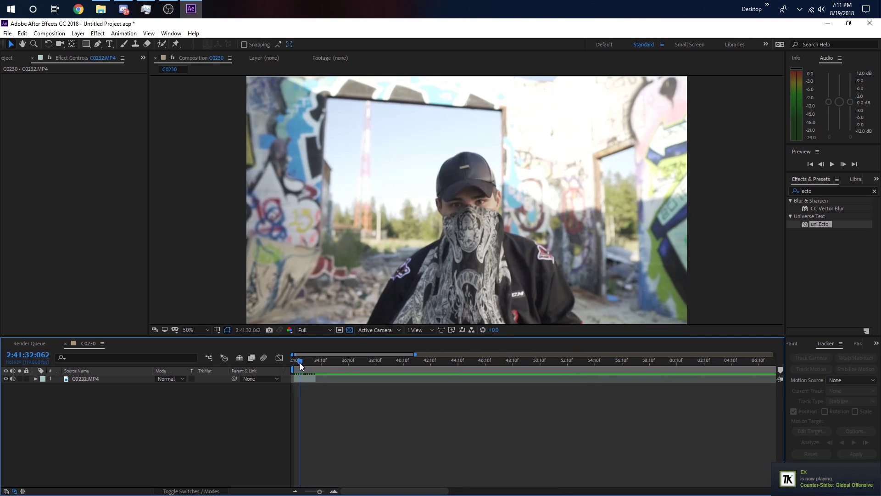
{"action": "left_click", "coordinate": [296, 362]}
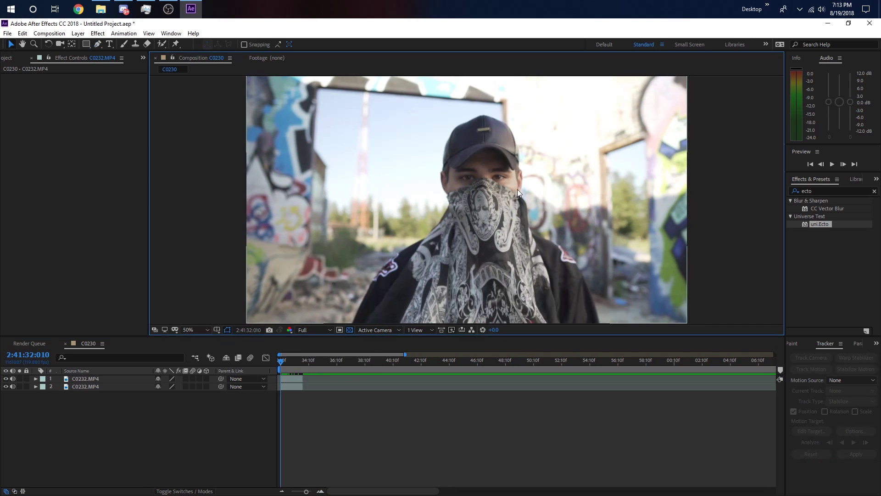
{"action": "scroll", "coordinate": [442, 223], "scroll_direction": "down", "scroll_amount": 4}
{"action": "scroll", "coordinate": [442, 224], "scroll_direction": "up", "scroll_amount": 3}
{"action": "key", "text": "comma"}
{"action": "key", "text": "comma"}
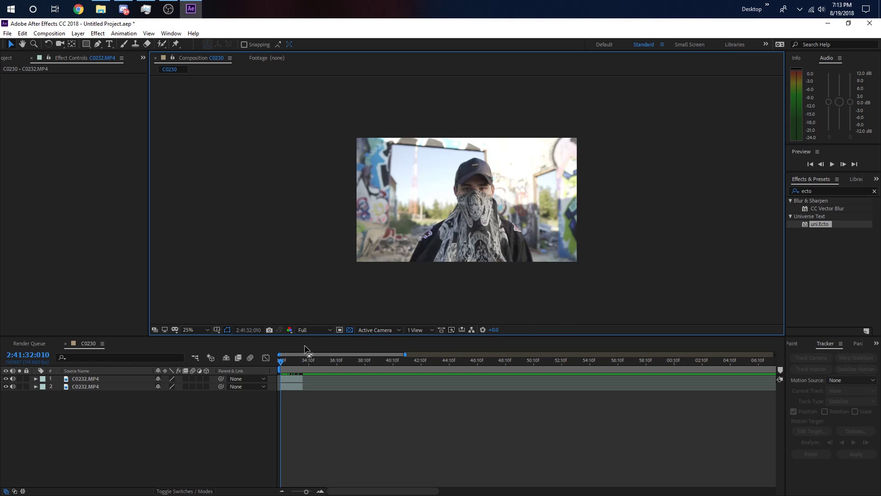
{"action": "mouse_move", "coordinate": [282, 361]}
{"action": "left_mouse_down"}
{"action": "mouse_move", "coordinate": [303, 362]}
{"action": "mouse_move", "coordinate": [287, 364]}
{"action": "left_mouse_up"}
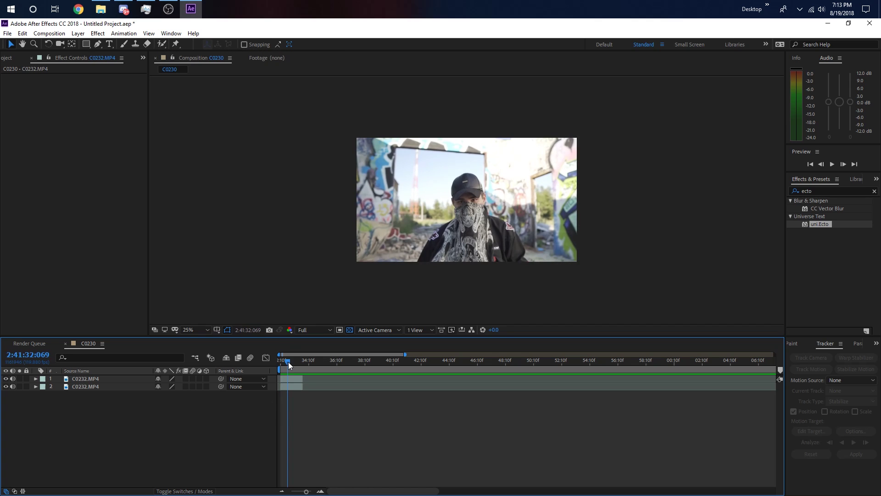
{"action": "left_click_drag", "start_coordinate": [288, 365], "coordinate": [281, 365]}
{"action": "scroll", "coordinate": [496, 213], "scroll_direction": "up", "scroll_amount": 2}
{"action": "scroll", "coordinate": [500, 201], "scroll_direction": "down", "scroll_amount": 2}
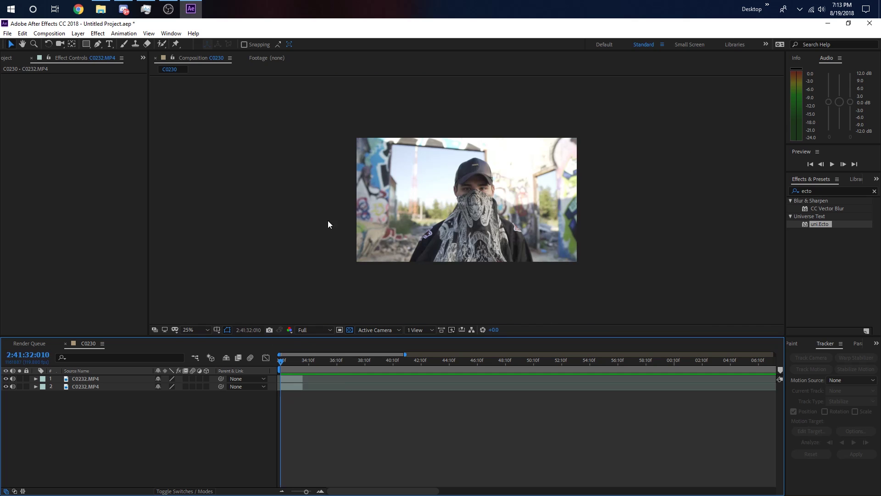
Draw a closed Pen tool mask around the man's body and head on the upper C0232.MP4 layer at 2:41:32:010.
{"action": "left_click", "coordinate": [97, 44]}
{"action": "left_click", "coordinate": [126, 379]}
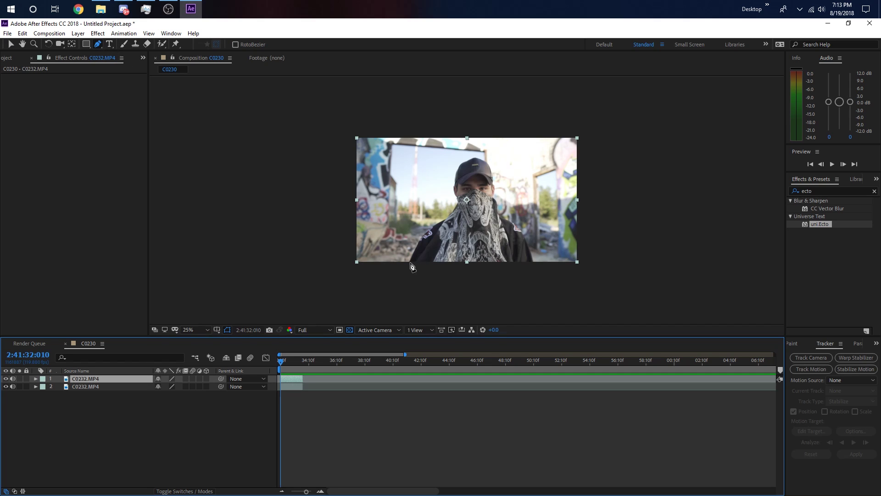
{"action": "left_click", "coordinate": [409, 261]}
{"action": "left_click", "coordinate": [419, 241]}
{"action": "left_click", "coordinate": [441, 225]}
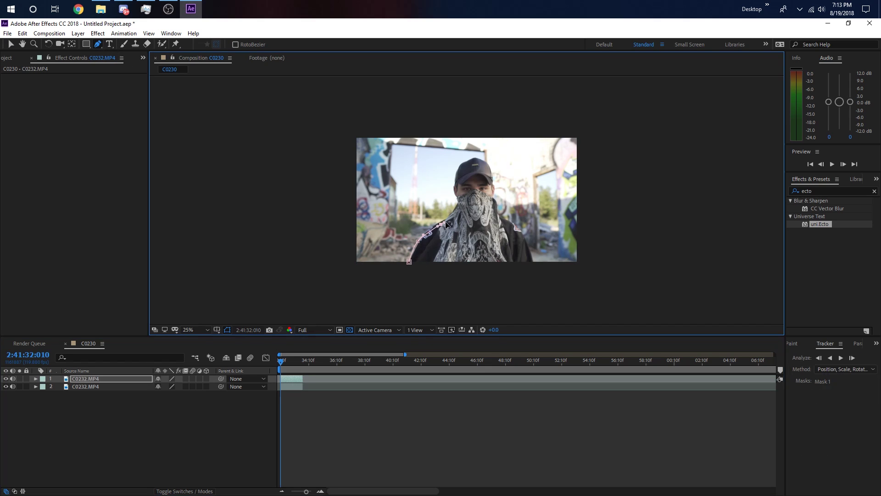
{"action": "left_click_drag", "start_coordinate": [454, 210], "coordinate": [454, 181]}
{"action": "left_click", "coordinate": [460, 166]}
{"action": "left_click", "coordinate": [476, 157]}
{"action": "left_click", "coordinate": [491, 157]}
{"action": "left_click", "coordinate": [491, 169]}
{"action": "left_click", "coordinate": [498, 195]}
{"action": "left_click", "coordinate": [518, 226]}
{"action": "left_click", "coordinate": [525, 238]}
{"action": "left_click", "coordinate": [526, 249]}
{"action": "left_click", "coordinate": [529, 257]}
{"action": "left_click", "coordinate": [532, 265]}
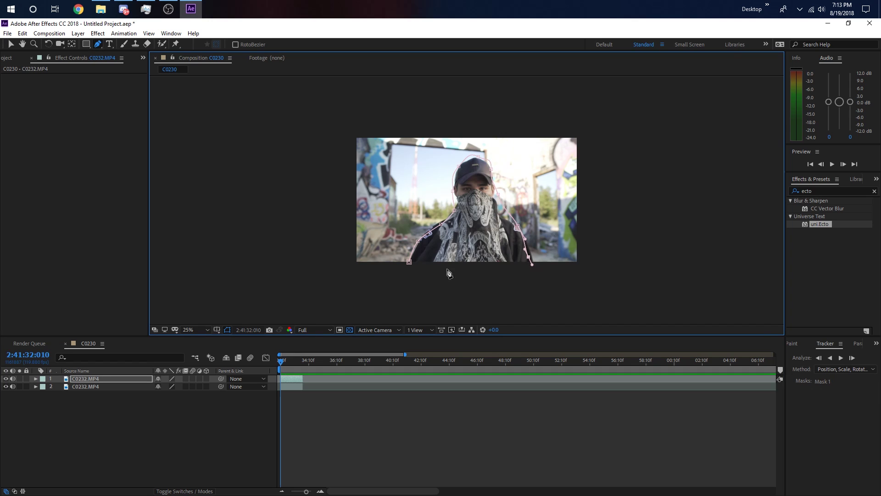
{"action": "left_click", "coordinate": [409, 261]}
{"action": "key", "text": "period"}
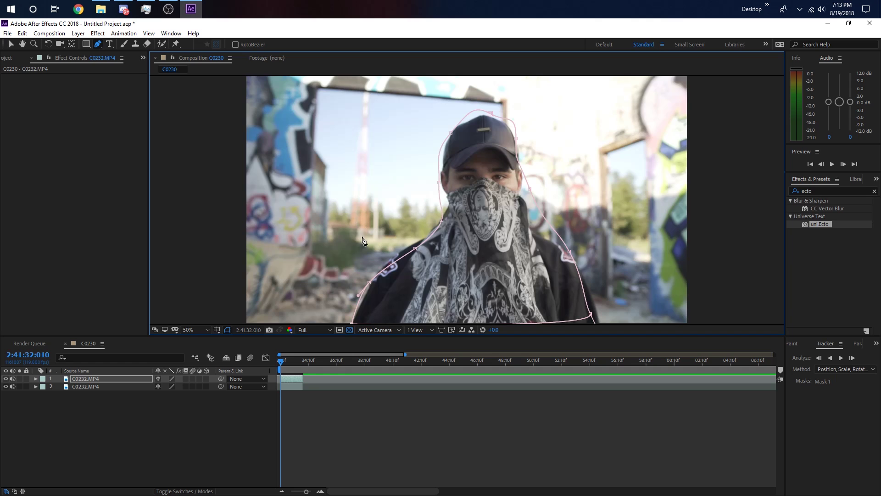
{"action": "key", "text": "comma"}
At 2:41:32:018, add keyframes for Mask 1's path, feather, opacity and expansion on the upper layer.
{"action": "left_click", "coordinate": [284, 364]}
{"action": "left_click_drag", "start_coordinate": [283, 362], "coordinate": [282, 362]}
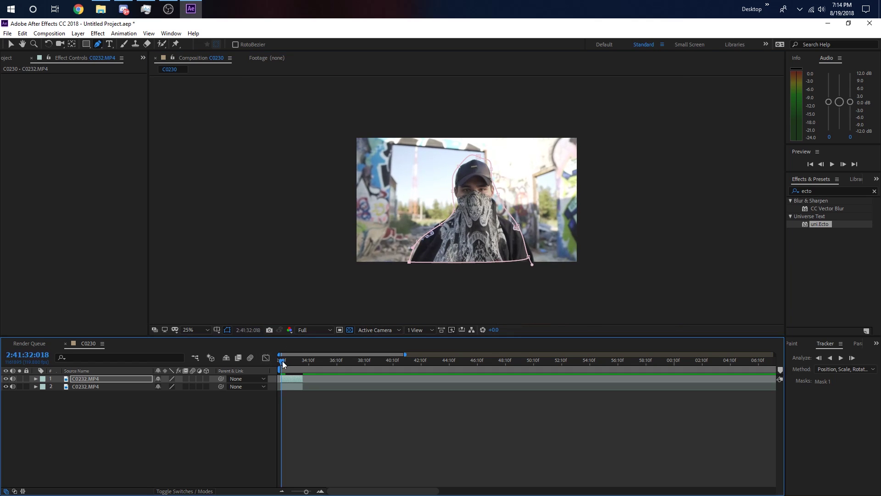
{"action": "left_click", "coordinate": [35, 379]}
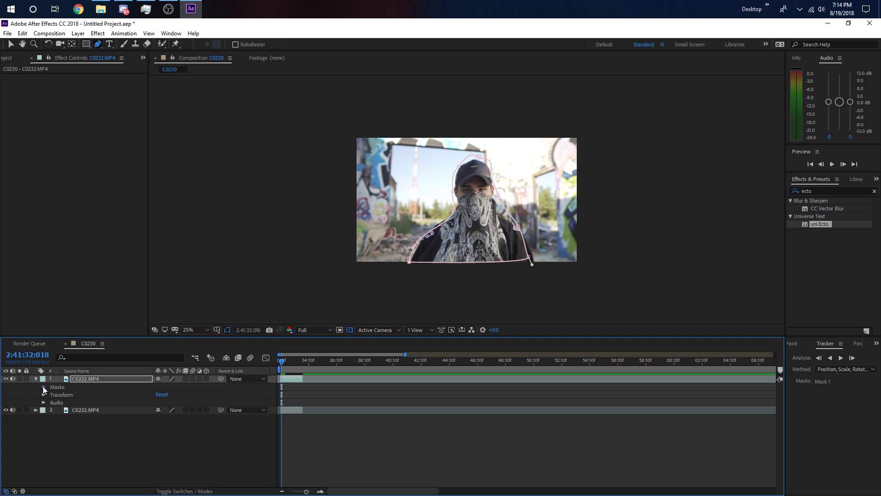
{"action": "left_click", "coordinate": [44, 387]}
{"action": "left_click", "coordinate": [51, 395]}
{"action": "left_click", "coordinate": [67, 402]}
{"action": "left_click", "coordinate": [67, 410]}
{"action": "left_click", "coordinate": [67, 418]}
{"action": "left_click", "coordinate": [67, 426]}
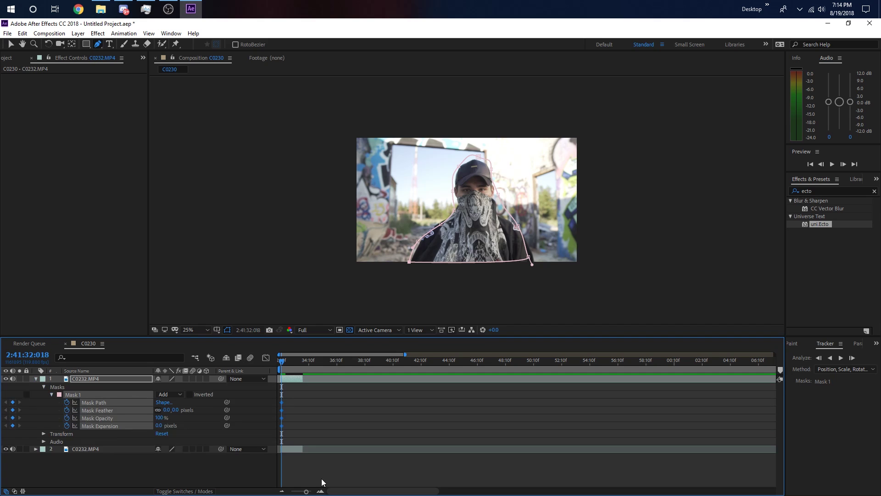
At 2:41:32:029, adjust Mask 1's points to follow the man's head and shoulders.
{"action": "left_click", "coordinate": [321, 491]}
{"action": "key", "text": "Page_Down"}
{"action": "key", "text": "Page_Down"}
{"action": "key", "text": "Page_Down"}
{"action": "key", "text": "Page_Down"}
{"action": "key", "text": "Page_Down"}
{"action": "key", "text": "Page_Down"}
{"action": "key", "text": "Page_Down"}
{"action": "key", "text": "Page_Down"}
{"action": "key", "text": "Page_Down"}
{"action": "key", "text": "Page_Down"}
{"action": "key", "text": "Page_Down"}
{"action": "left_click", "coordinate": [320, 492]}
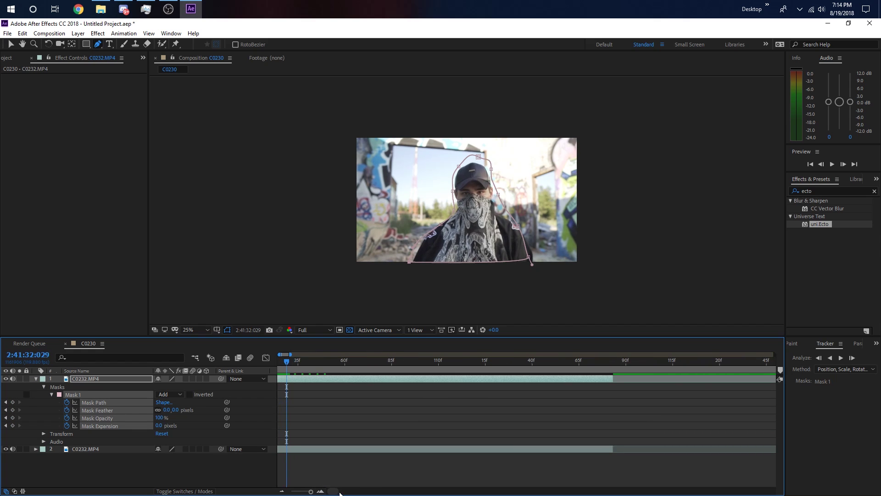
{"action": "left_click", "coordinate": [283, 492]}
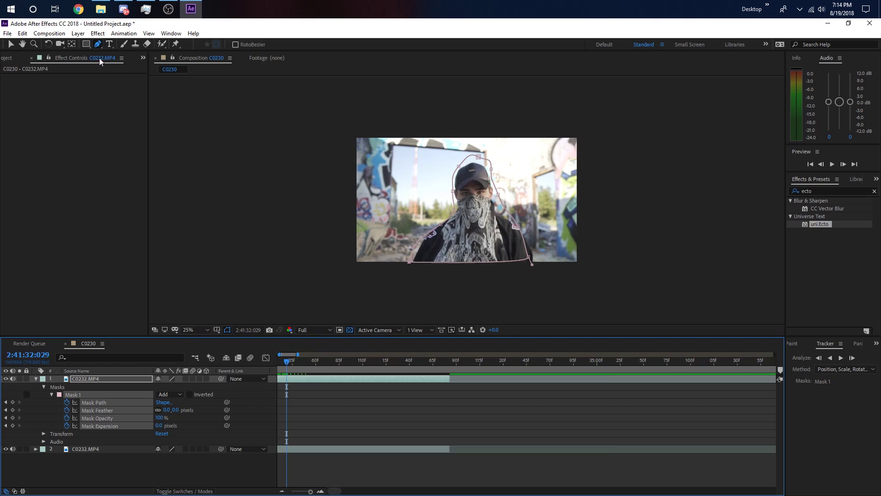
{"action": "left_click", "coordinate": [11, 45]}
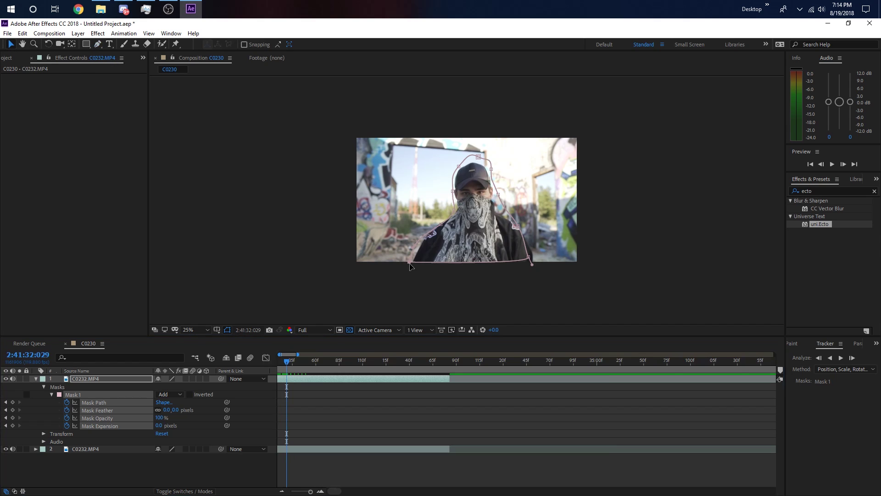
{"action": "left_click_drag", "start_coordinate": [410, 263], "coordinate": [416, 261]}
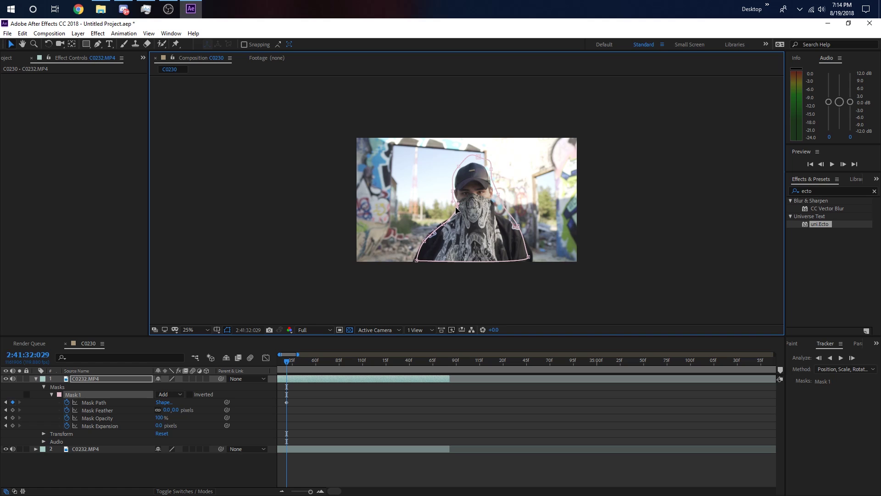
{"action": "left_click_drag", "start_coordinate": [453, 191], "coordinate": [493, 197]}
{"action": "left_click_drag", "start_coordinate": [518, 226], "coordinate": [521, 228]}
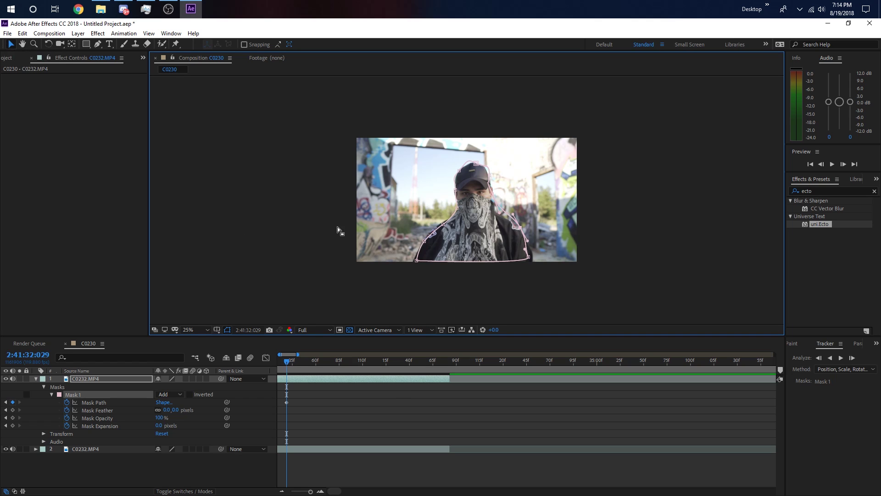
At 2:41:32:070, reshape Mask 1 to fit the man's lowered head and his shoulders.
{"action": "key", "text": "space"}
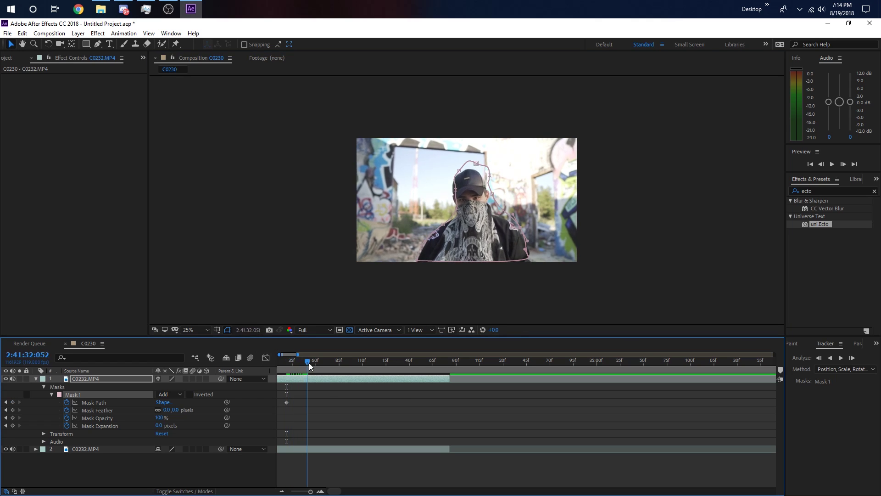
{"action": "left_click_drag", "start_coordinate": [528, 258], "coordinate": [528, 266]}
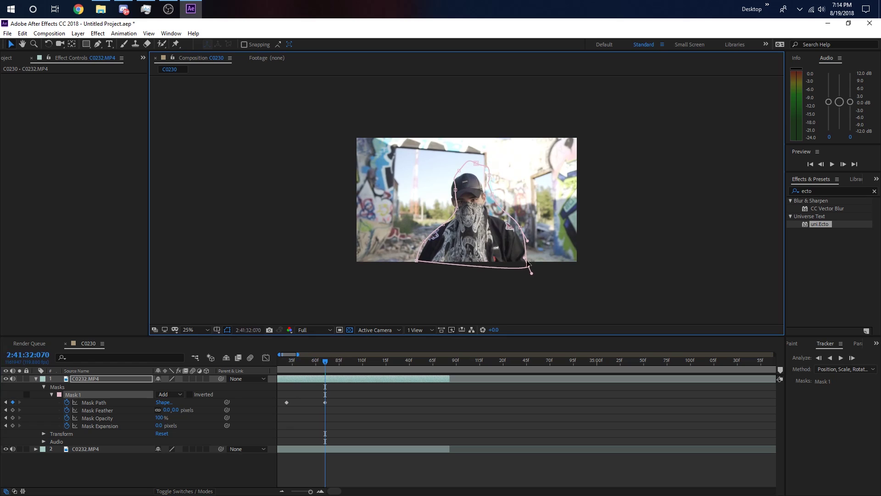
{"action": "left_click_drag", "start_coordinate": [492, 194], "coordinate": [488, 211]}
{"action": "left_click_drag", "start_coordinate": [489, 176], "coordinate": [453, 195]}
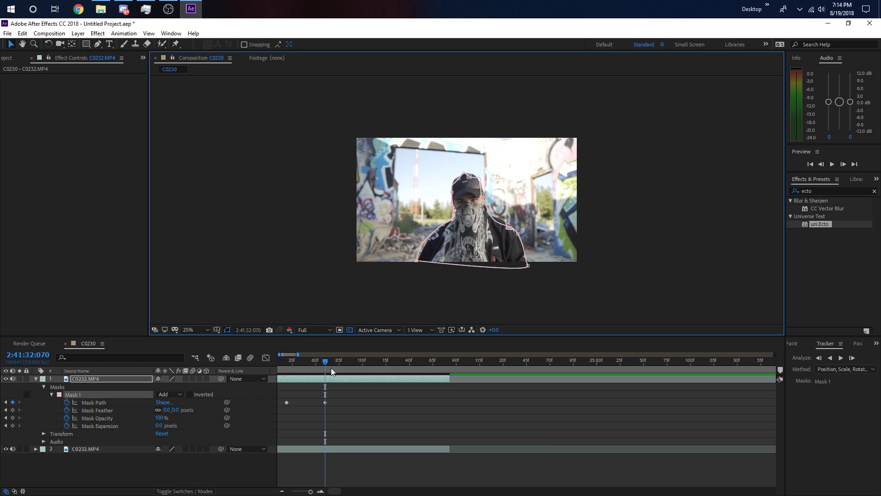
At 2:41:32:112, refit Mask 1's points to the outline of the man's head and body.
{"action": "left_click_drag", "start_coordinate": [326, 362], "coordinate": [364, 362]}
{"action": "left_click_drag", "start_coordinate": [528, 265], "coordinate": [456, 182]}
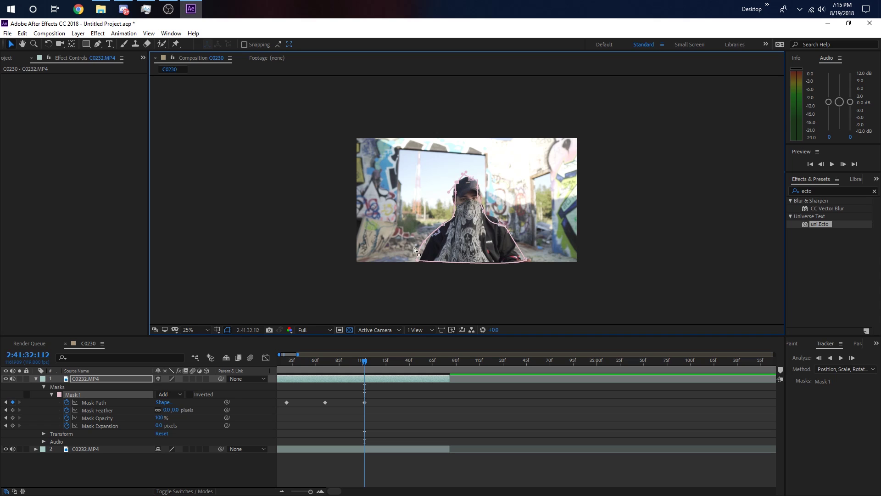
{"action": "left_click_drag", "start_coordinate": [424, 242], "coordinate": [422, 261]}
At 2:41:33:033, move Mask 1's points to match the man's narrower shoulders and head.
{"action": "left_click_drag", "start_coordinate": [364, 362], "coordinate": [403, 365]}
{"action": "left_click_drag", "start_coordinate": [509, 231], "coordinate": [479, 207]}
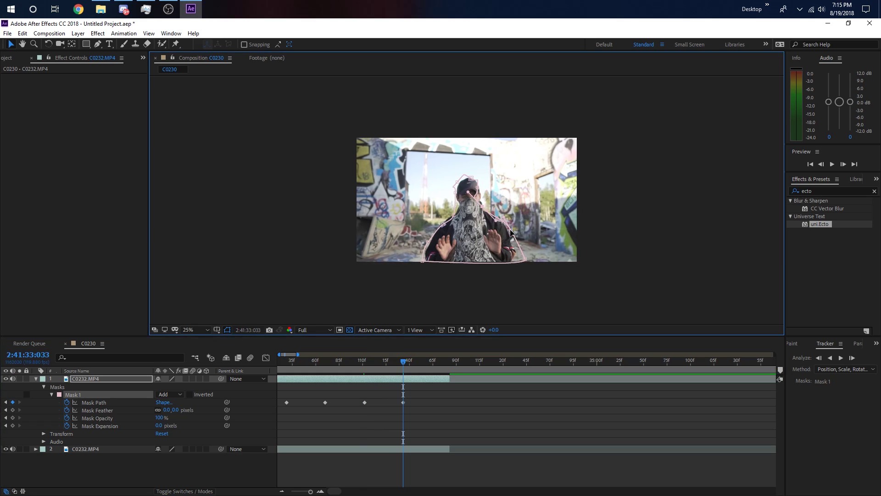
{"action": "left_click", "coordinate": [479, 187]}
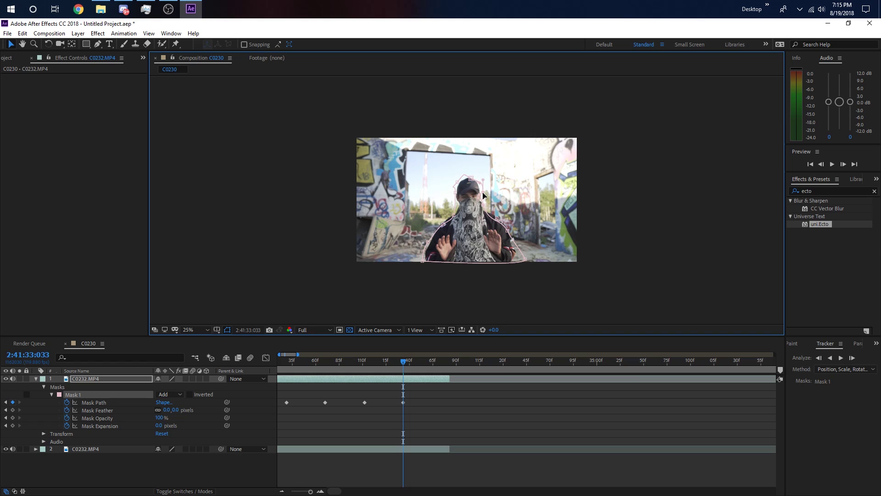
{"action": "mouse_move", "coordinate": [456, 185]}
{"action": "left_mouse_down"}
{"action": "mouse_move", "coordinate": [471, 192]}
{"action": "mouse_move", "coordinate": [454, 201]}
{"action": "mouse_move", "coordinate": [458, 182]}
{"action": "left_mouse_up"}
{"action": "left_click_drag", "start_coordinate": [454, 214], "coordinate": [459, 213]}
Trim the ends of both C0232.MP4 layers to 2:41:33:067.
{"action": "left_click_drag", "start_coordinate": [403, 365], "coordinate": [435, 366]}
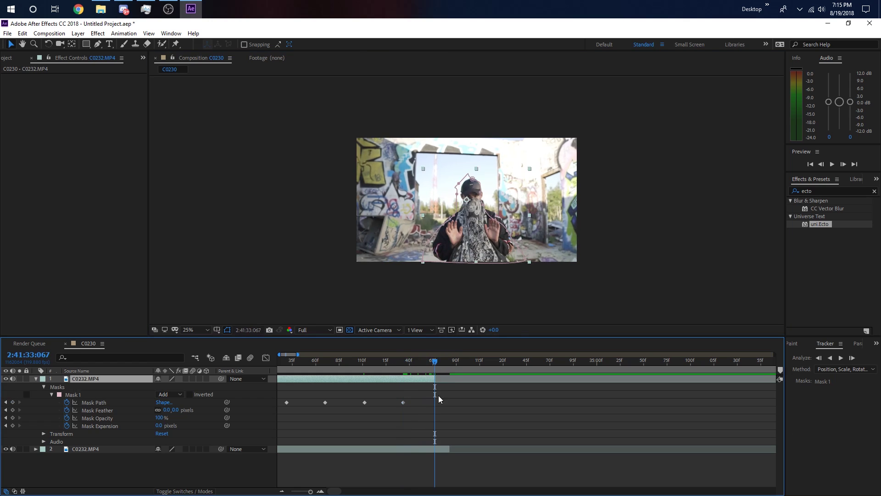
{"action": "left_click", "coordinate": [450, 449]}
{"action": "left_click_drag", "start_coordinate": [451, 447], "coordinate": [436, 448]}
Hide the lower C0232.MP4 layer and scrub from the early keyframes to 2:41:32:107 to check the masked cut-out.
{"action": "left_click_drag", "start_coordinate": [437, 363], "coordinate": [299, 363]}
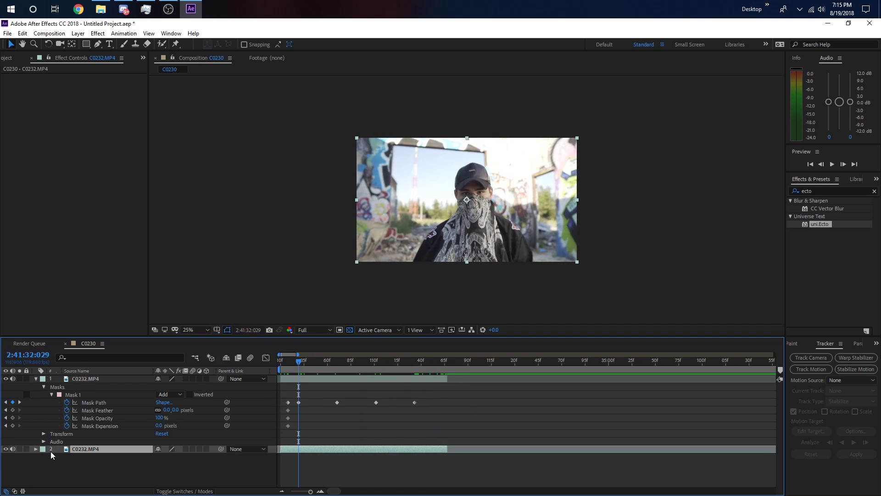
{"action": "left_click", "coordinate": [6, 449]}
{"action": "left_click_drag", "start_coordinate": [289, 367], "coordinate": [371, 367]}
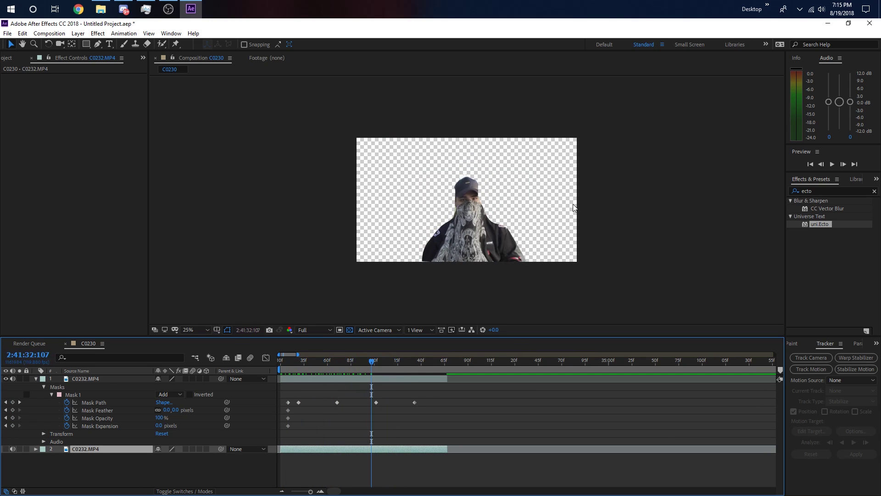
Apply the uni.Ecto effect to the upper, masked C0232.MP4 layer.
{"action": "left_click", "coordinate": [776, 196]}
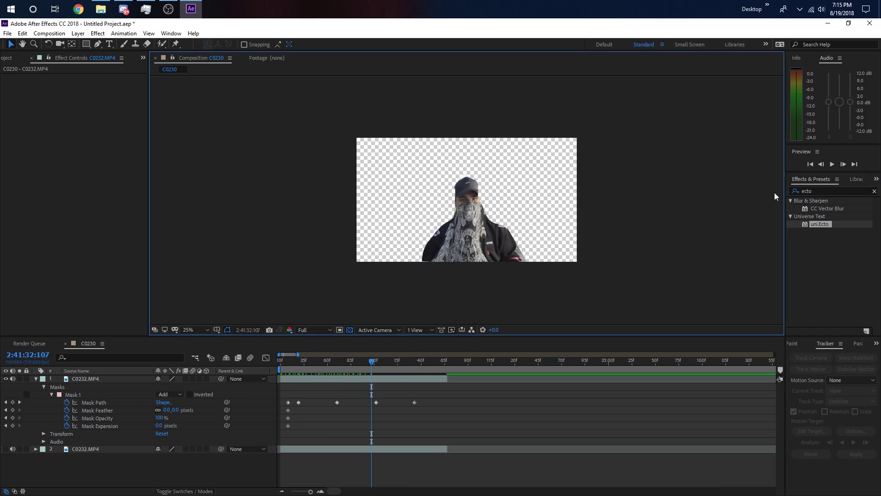
{"action": "left_click", "coordinate": [799, 192]}
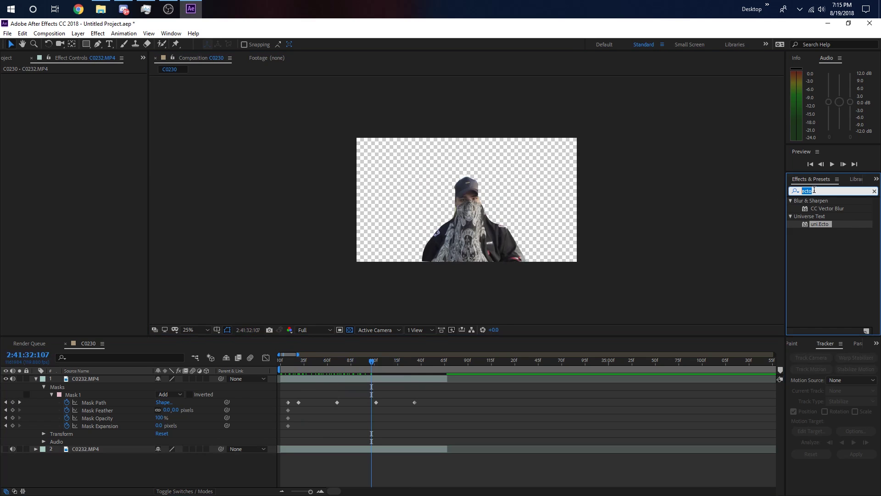
{"action": "left_click", "coordinate": [812, 266]}
{"action": "left_click", "coordinate": [821, 227]}
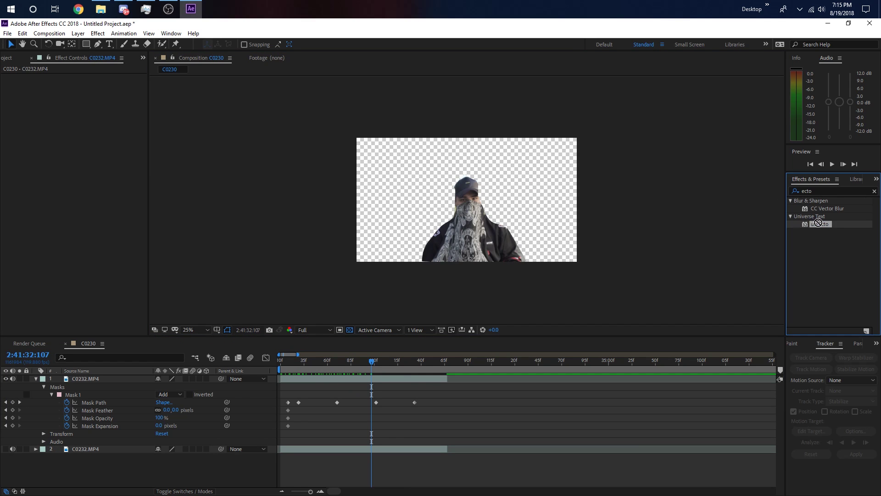
{"action": "left_click_drag", "start_coordinate": [814, 225], "coordinate": [358, 380]}
{"action": "left_click_drag", "start_coordinate": [356, 377], "coordinate": [357, 377]}
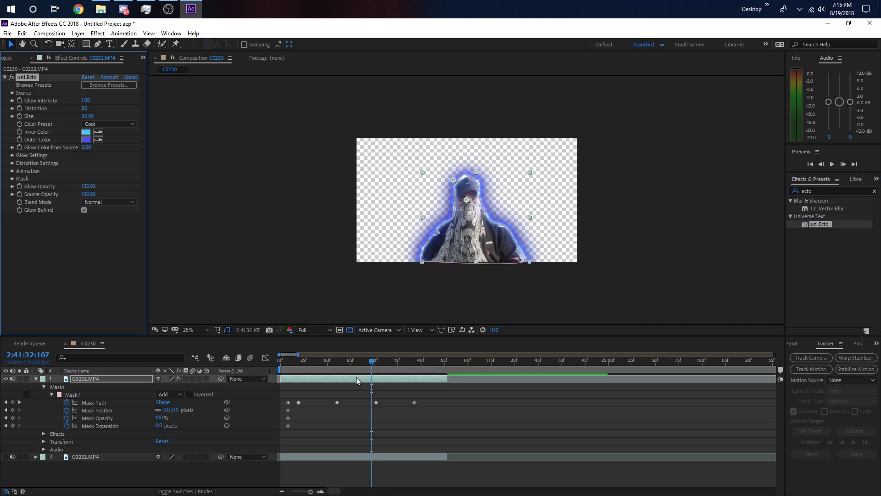
{"action": "left_click", "coordinate": [541, 261]}
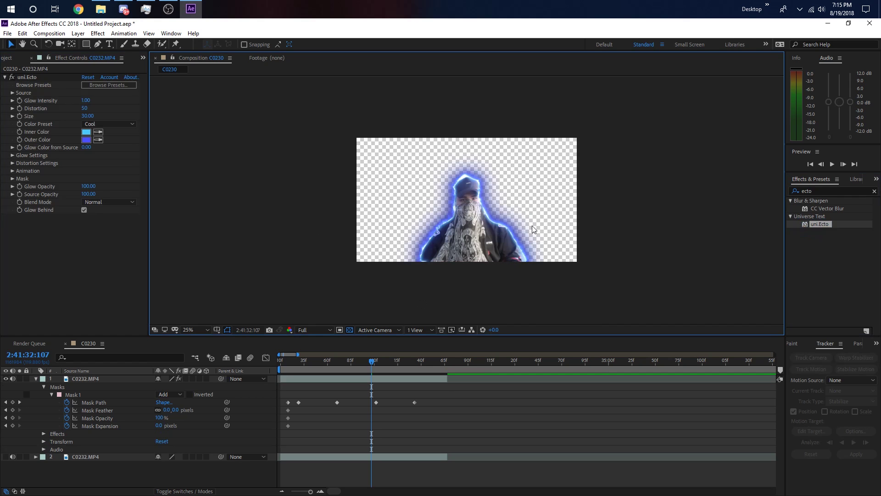
Remove Mask 1's Mask Feather keyframing and set the feather to 20 pixels.
{"action": "key", "text": "period"}
{"action": "key", "text": "period"}
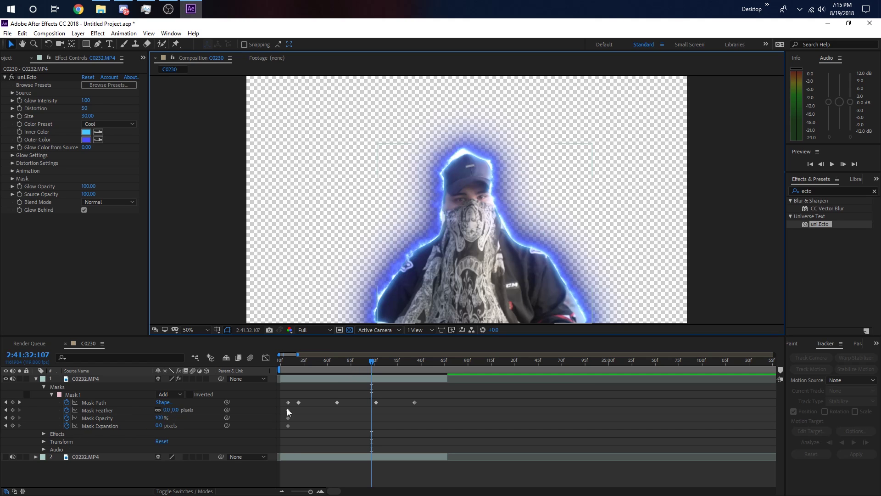
{"action": "left_click", "coordinate": [67, 410]}
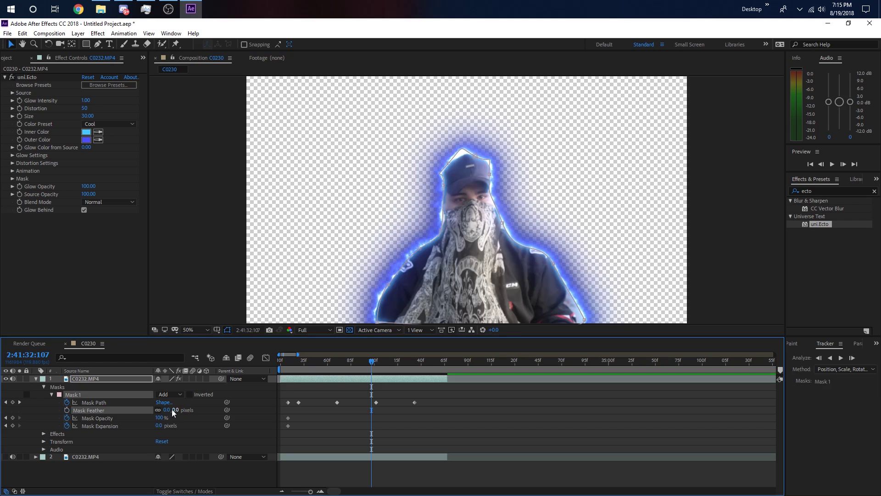
{"action": "key", "text": "Return"}
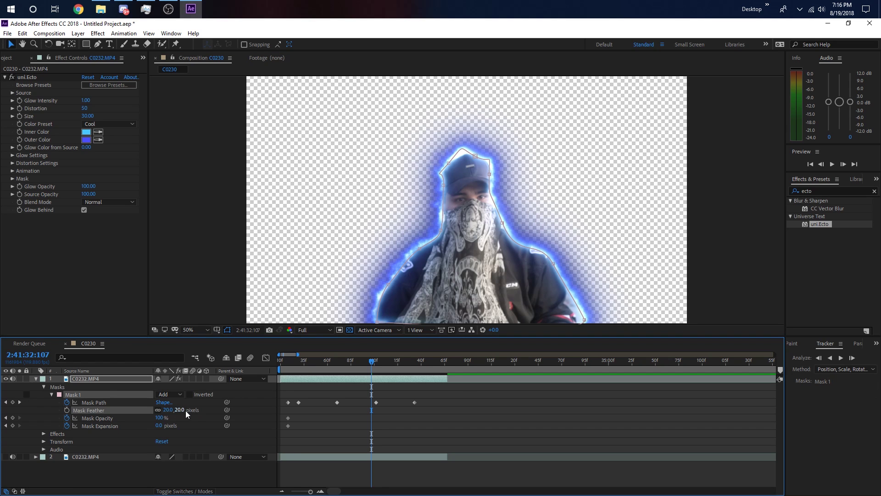
{"action": "left_click", "coordinate": [355, 161]}
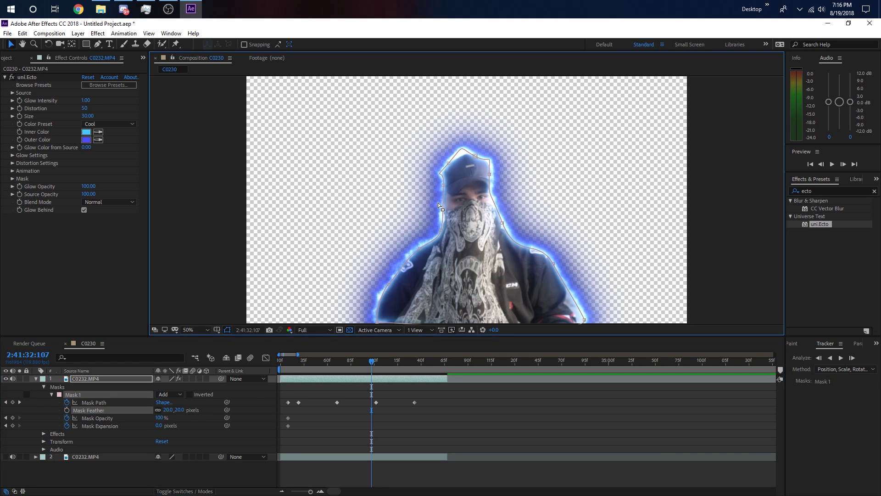
At 2:41:32:107, reposition Mask 1's points on both sides of the man's head and move back to 2:41:32:051.
{"action": "left_click_drag", "start_coordinate": [444, 186], "coordinate": [437, 191]}
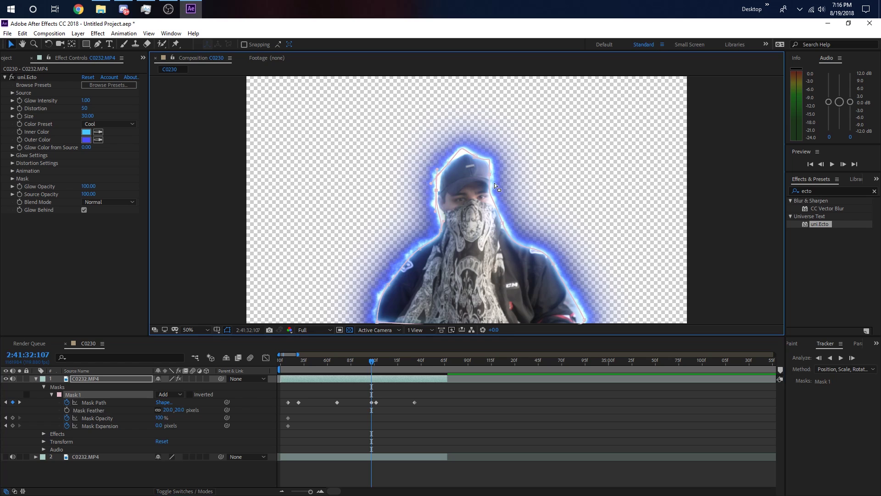
{"action": "left_click_drag", "start_coordinate": [491, 176], "coordinate": [508, 220]}
{"action": "left_click_drag", "start_coordinate": [372, 362], "coordinate": [319, 367]}
{"action": "scroll", "coordinate": [369, 247], "scroll_direction": "down", "scroll_amount": 2}
{"action": "left_click", "coordinate": [329, 312]}
{"action": "left_click", "coordinate": [264, 234]}
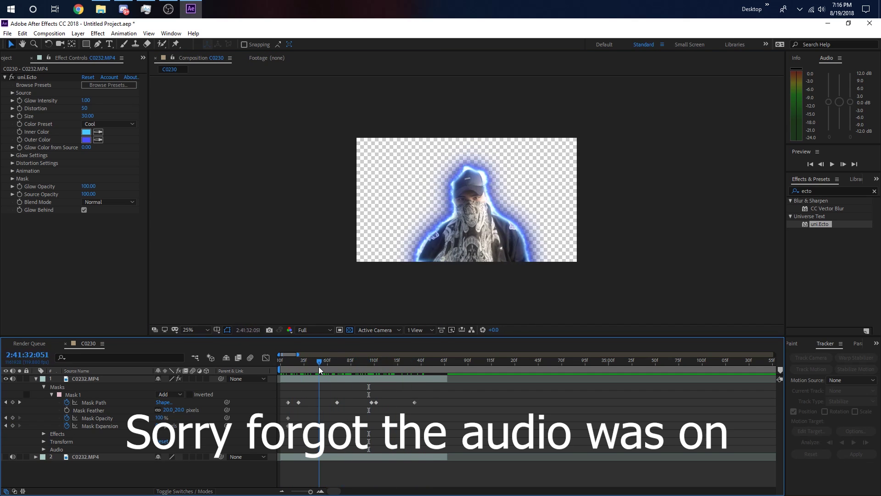
Show the lower C0232.MP4 layer again and play back the glow over the original background.
{"action": "left_click", "coordinate": [6, 456]}
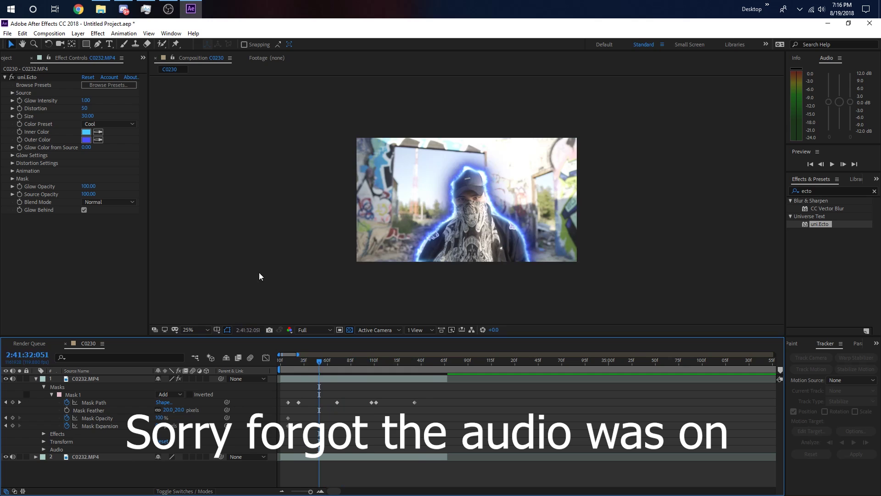
{"action": "key", "text": "space"}
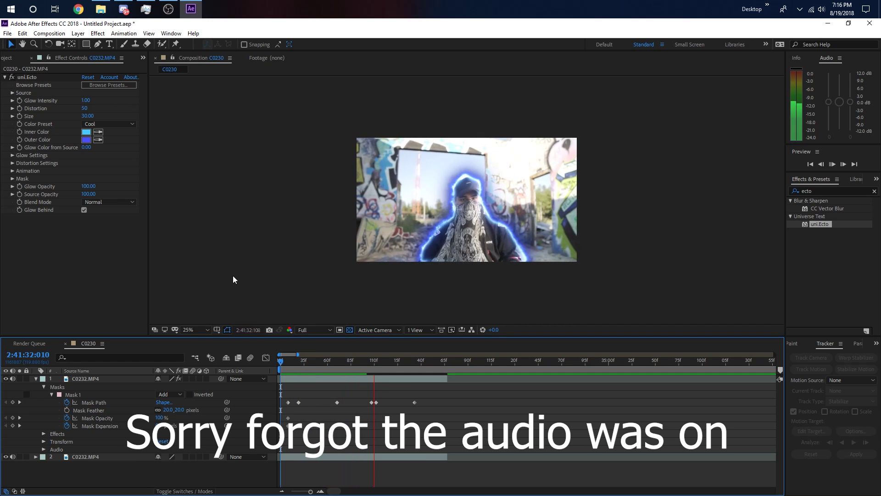
{"action": "key", "text": "space"}
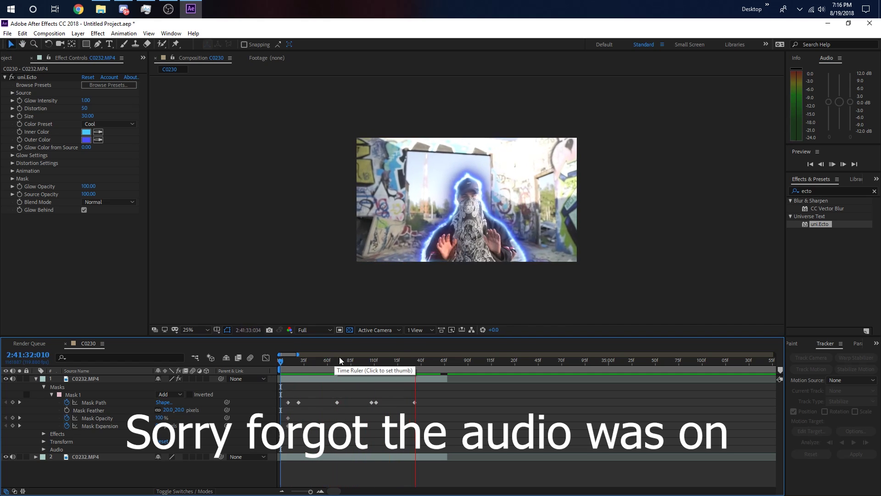
{"action": "key", "text": "space"}
Delete the Mask Path keyframe just after 2:41:32:107 and preview the glow up to 2:41:33:044.
{"action": "left_click_drag", "start_coordinate": [379, 367], "coordinate": [268, 363]}
{"action": "left_click", "coordinate": [376, 402]}
{"action": "key", "text": "Delete"}
{"action": "key", "text": "space"}
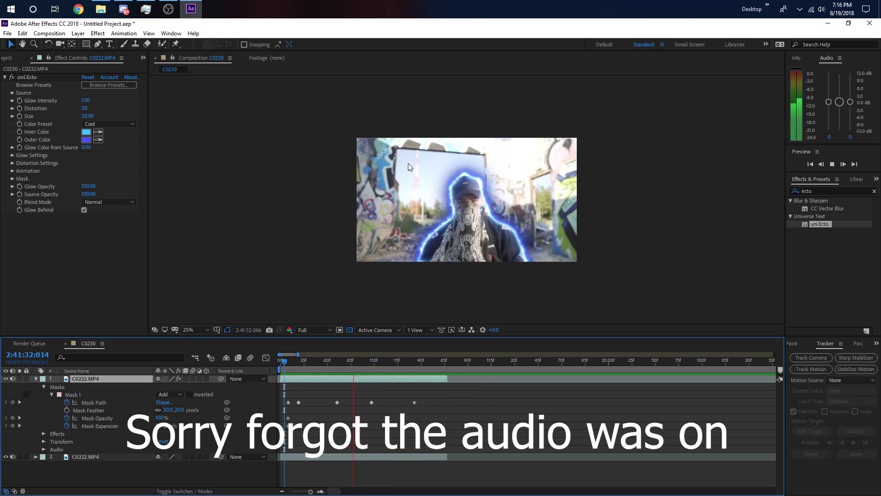
{"action": "key", "text": "space"}
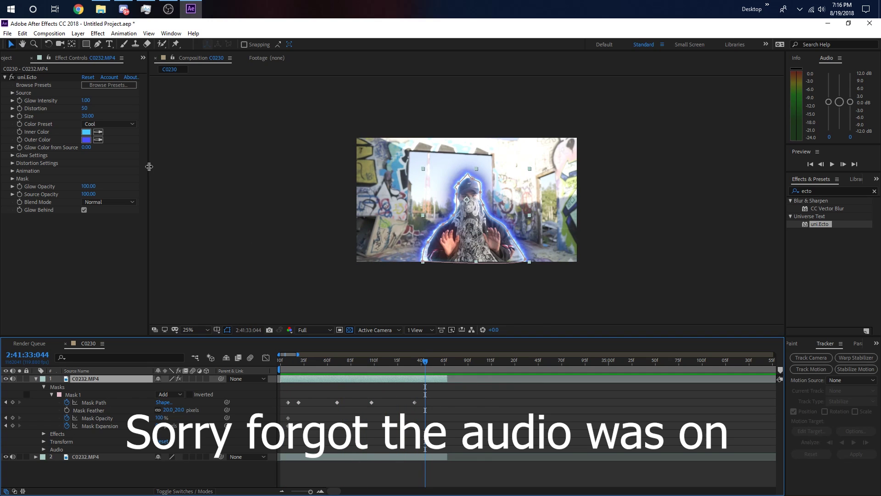
{"action": "left_click", "coordinate": [278, 253]}
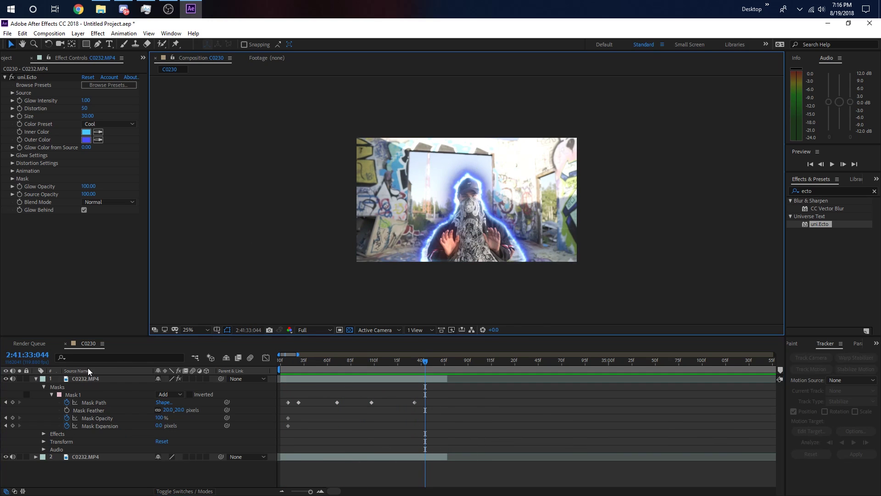
Try uni.Ecto's Warm, Aqualight and Phantom color presets on the masked layer.
{"action": "left_click", "coordinate": [122, 379]}
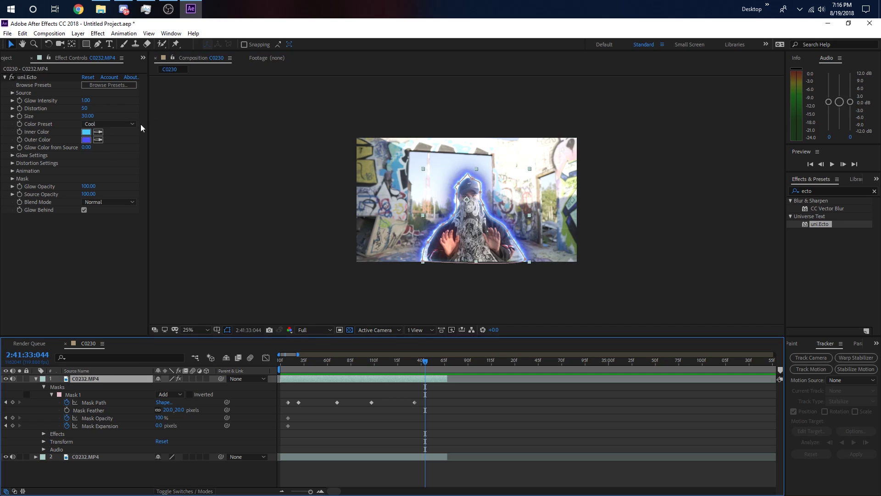
{"action": "left_click", "coordinate": [115, 124]}
{"action": "left_click", "coordinate": [110, 146]}
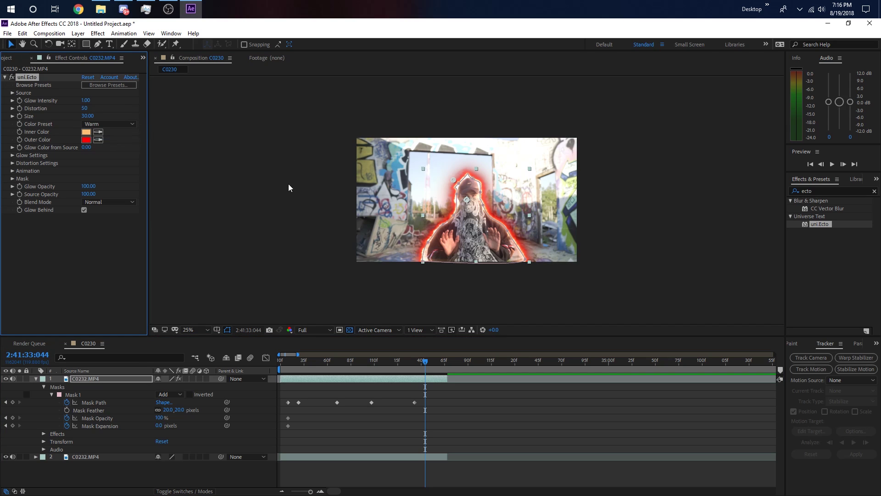
{"action": "left_click", "coordinate": [316, 186]}
{"action": "left_click", "coordinate": [113, 124]}
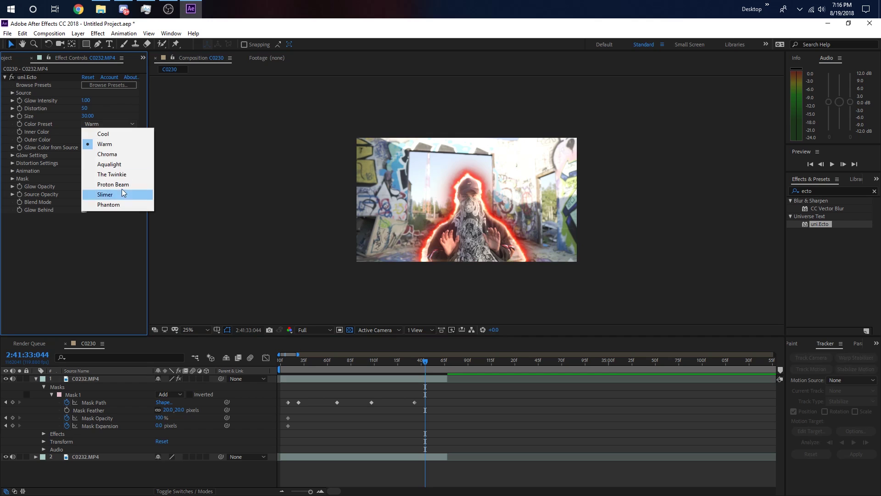
{"action": "left_click", "coordinate": [114, 164]}
{"action": "left_click", "coordinate": [110, 124]}
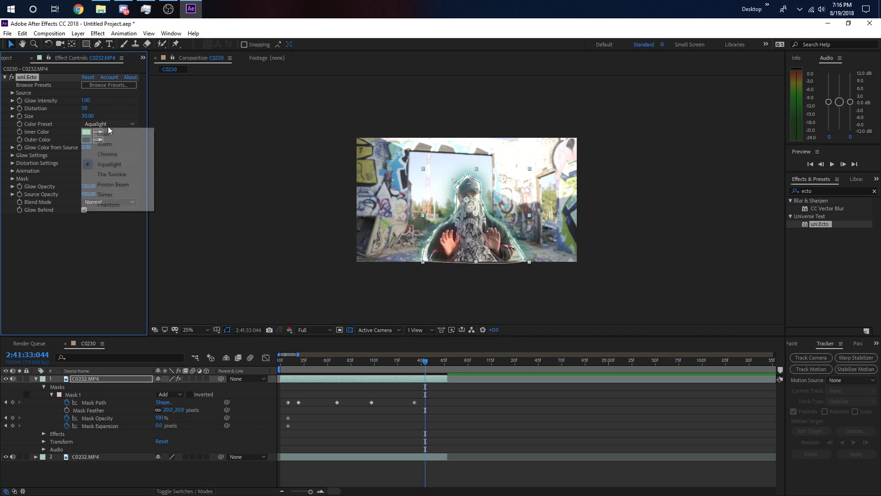
{"action": "left_click", "coordinate": [112, 209]}
{"action": "left_click", "coordinate": [258, 213]}
Apply The Twinkie color preset to uni.Ecto and set its Inner Color to green 0FFF42.
{"action": "left_click", "coordinate": [134, 124]}
{"action": "left_click", "coordinate": [124, 161]}
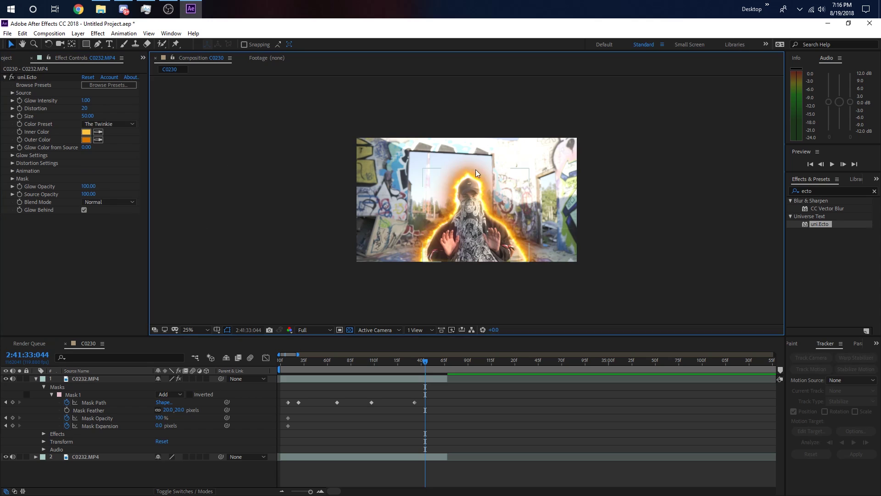
{"action": "left_click", "coordinate": [84, 136]}
{"action": "left_click_drag", "start_coordinate": [430, 294], "coordinate": [474, 326]}
{"action": "left_click", "coordinate": [455, 247]}
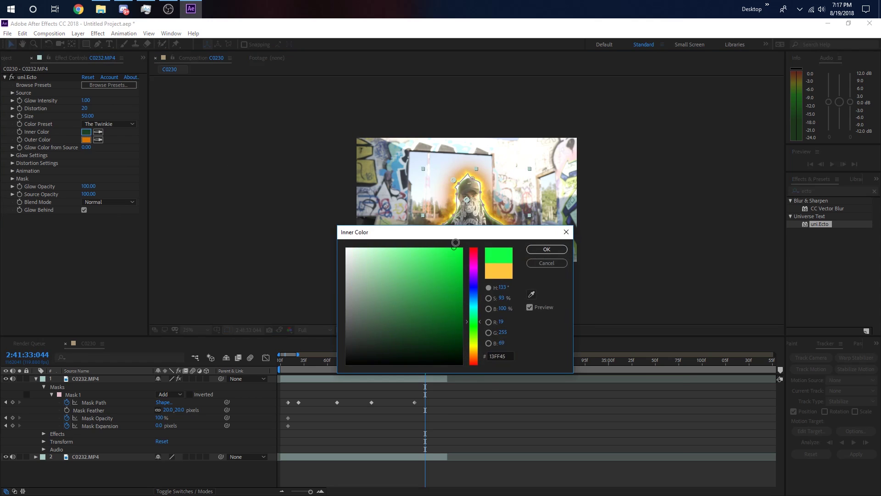
{"action": "left_click", "coordinate": [547, 249]}
Set uni.Ecto's Outer Color to magenta and its Inner Color to red.
{"action": "left_click", "coordinate": [86, 139]}
{"action": "left_click", "coordinate": [473, 263]}
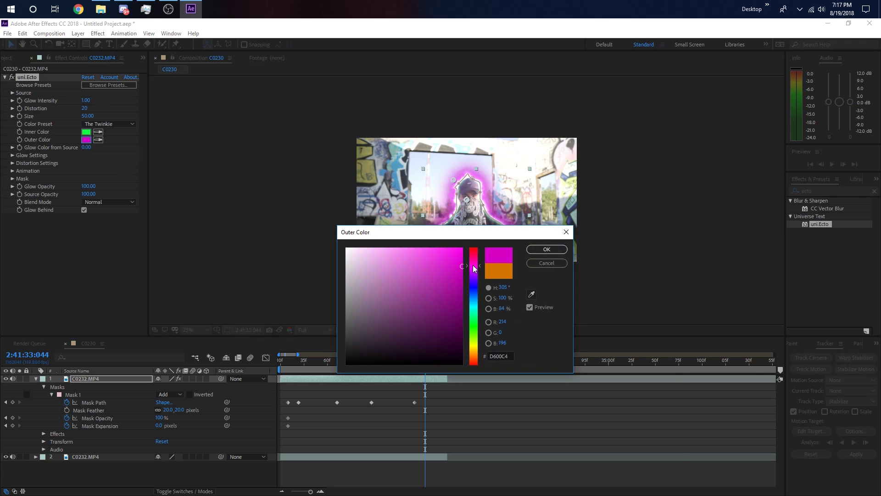
{"action": "left_click", "coordinate": [547, 249]}
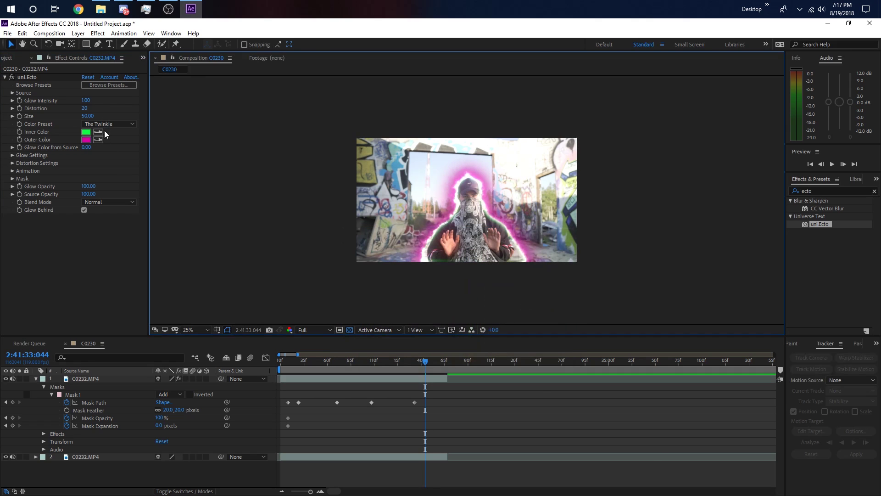
{"action": "left_click", "coordinate": [85, 133]}
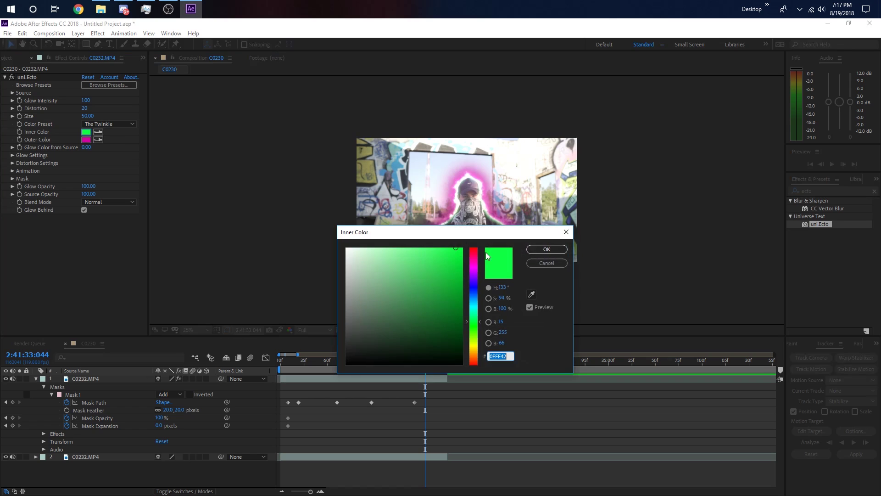
{"action": "left_click", "coordinate": [473, 249]}
{"action": "left_click", "coordinate": [547, 249]}
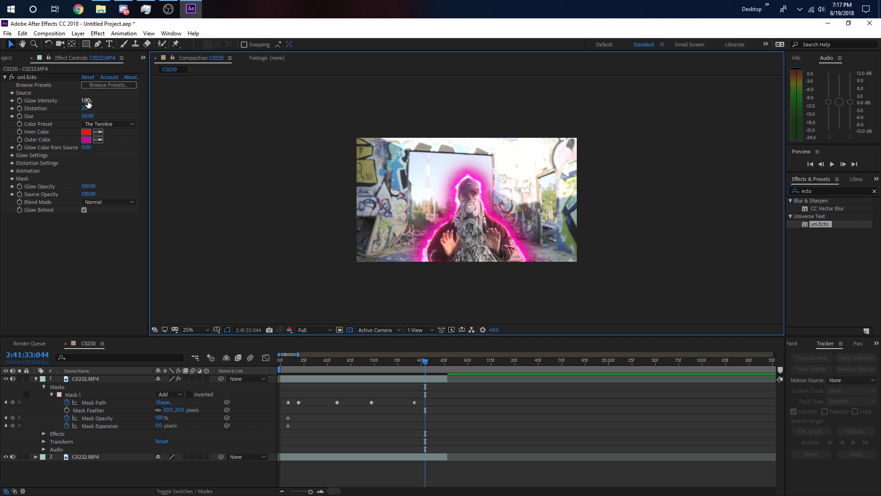
Try a Glow Intensity of 10.00 on uni.Ecto and lower it to 0.30.
{"action": "left_click_drag", "start_coordinate": [86, 101], "coordinate": [168, 106]}
{"action": "left_click", "coordinate": [321, 143]}
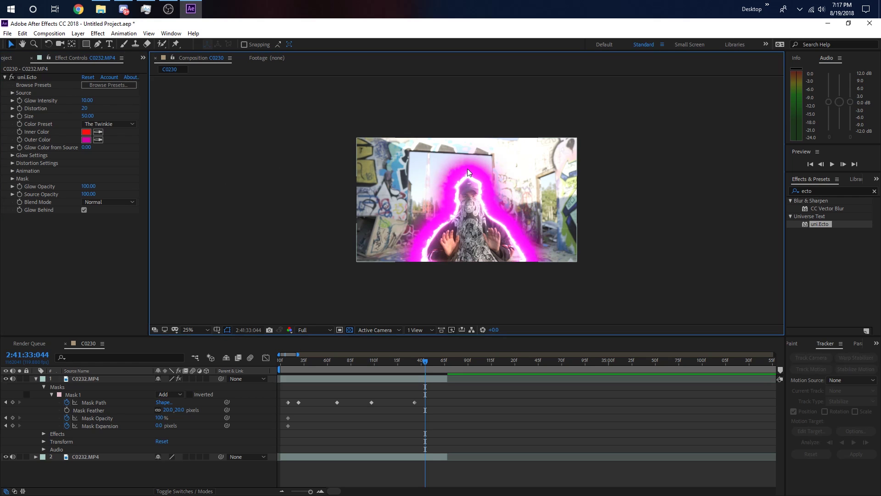
{"action": "left_click_drag", "start_coordinate": [87, 101], "coordinate": [30, 100]}
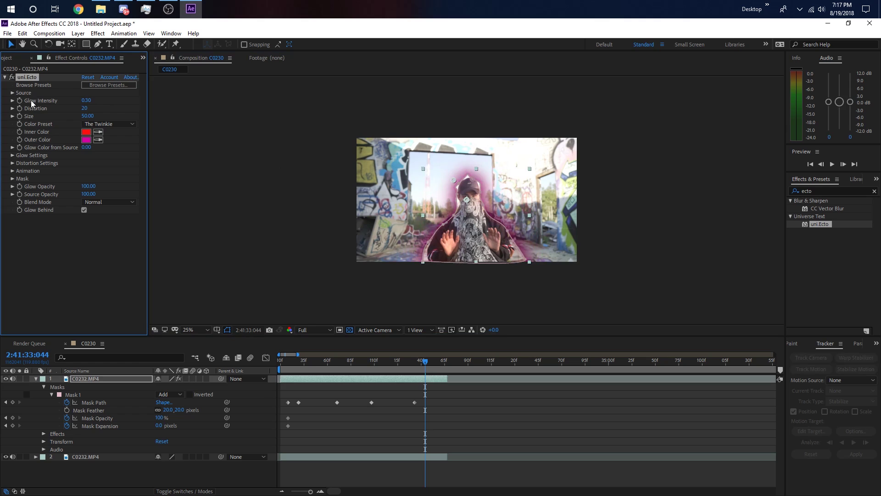
{"action": "left_click", "coordinate": [351, 177]}
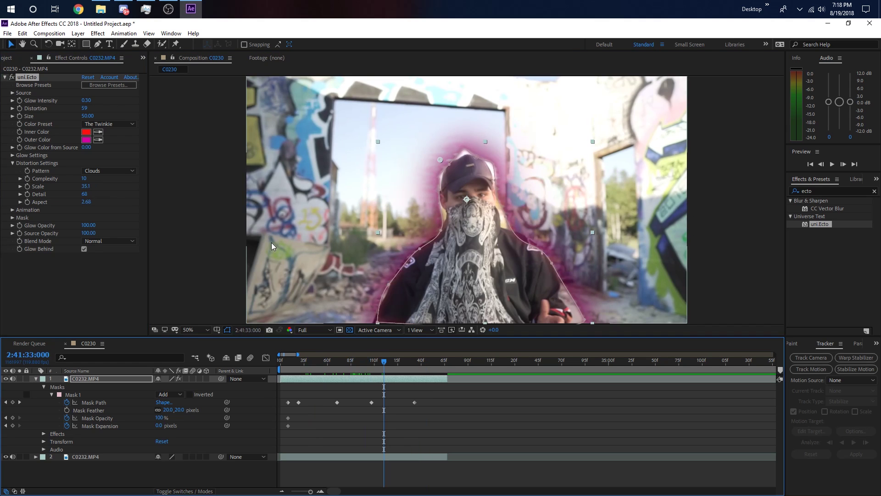
Set uni.Ecto's Distortion to 20 and play back the glow from 2:41:32:046.
{"action": "scroll", "coordinate": [242, 222], "scroll_direction": "down", "scroll_amount": 2}
{"action": "scroll", "coordinate": [451, 212], "scroll_direction": "up", "scroll_amount": 4}
{"action": "scroll", "coordinate": [480, 231], "scroll_direction": "down", "scroll_amount": 2}
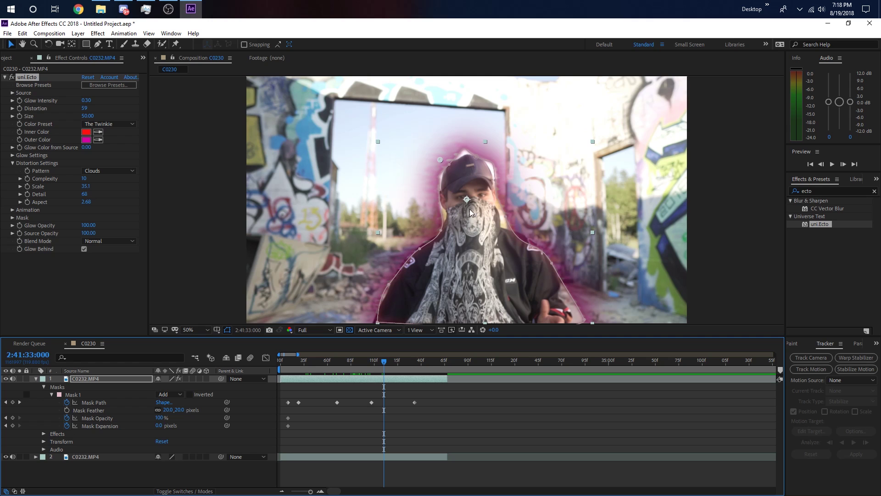
{"action": "left_click_drag", "start_coordinate": [80, 108], "coordinate": [70, 108]}
{"action": "left_click", "coordinate": [314, 361]}
{"action": "key", "text": "space"}
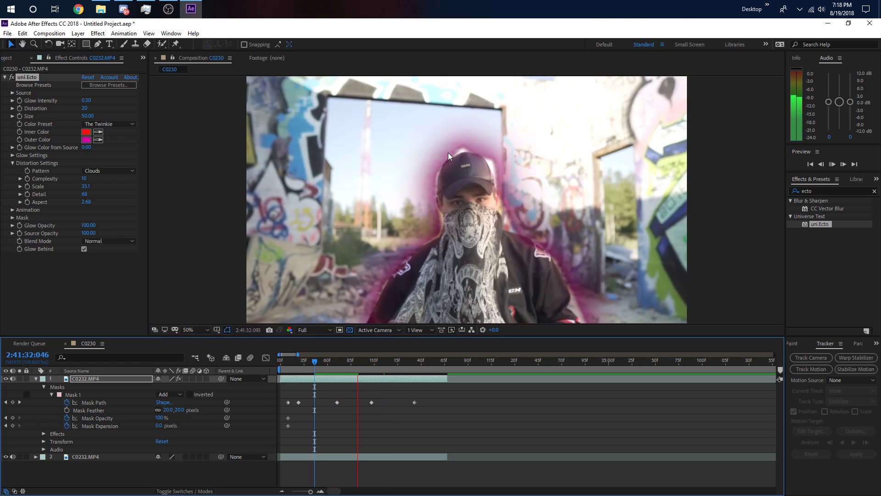
{"action": "key", "text": "space"}
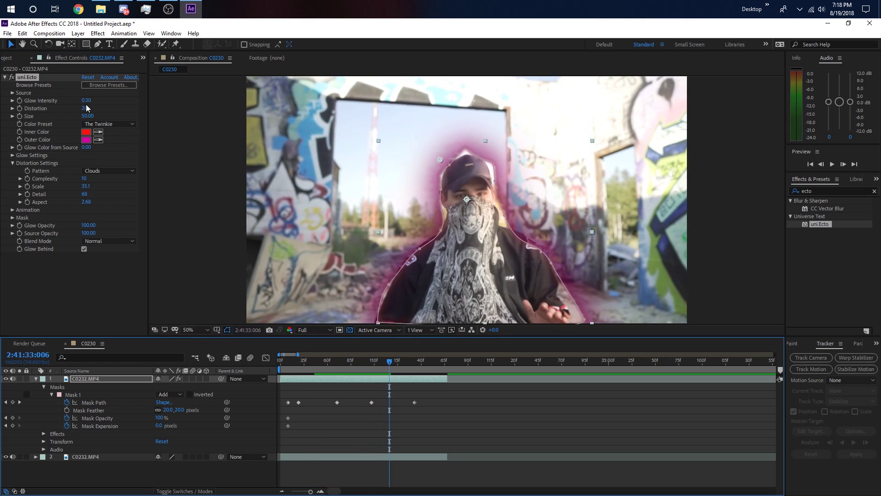
Set uni.Ecto's Distortion to 0 and return to 2:41:32:042 to check the glow.
{"action": "left_click", "coordinate": [85, 108]}
{"action": "type", "text": "8"}
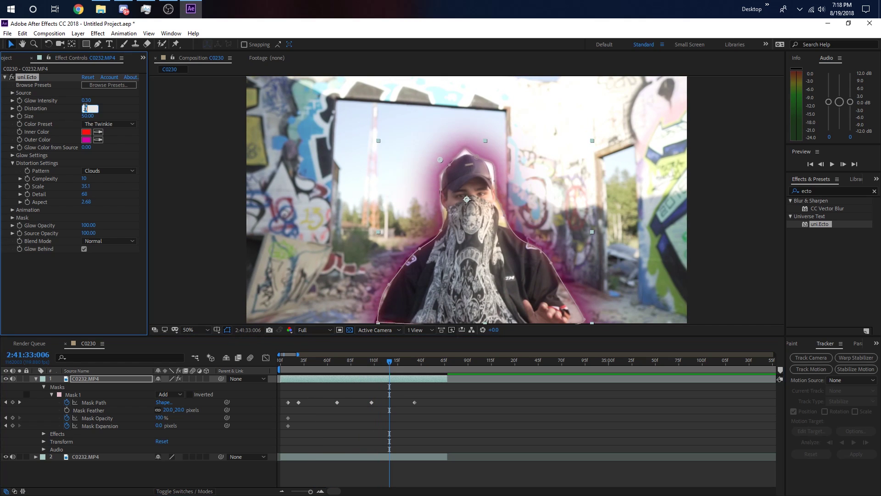
{"action": "scroll", "coordinate": [329, 274], "scroll_direction": "up", "scroll_amount": 2}
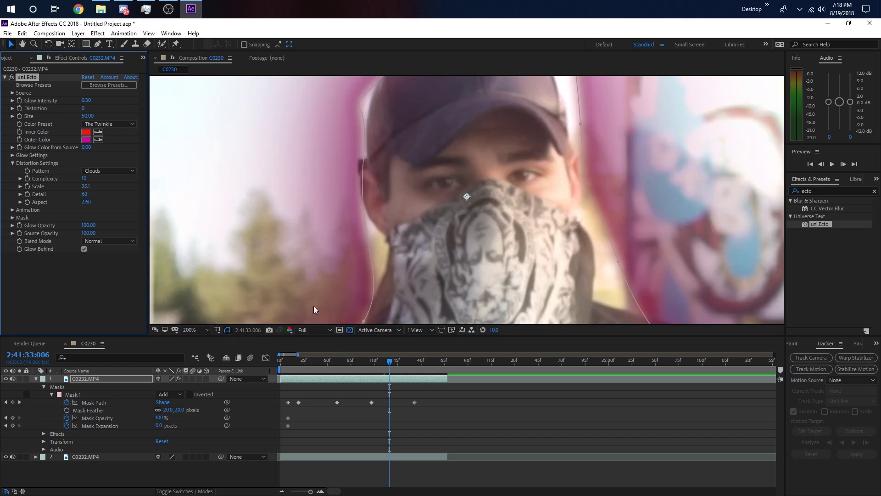
{"action": "key", "text": "comma"}
{"action": "key", "text": "comma"}
{"action": "left_click", "coordinate": [310, 364]}
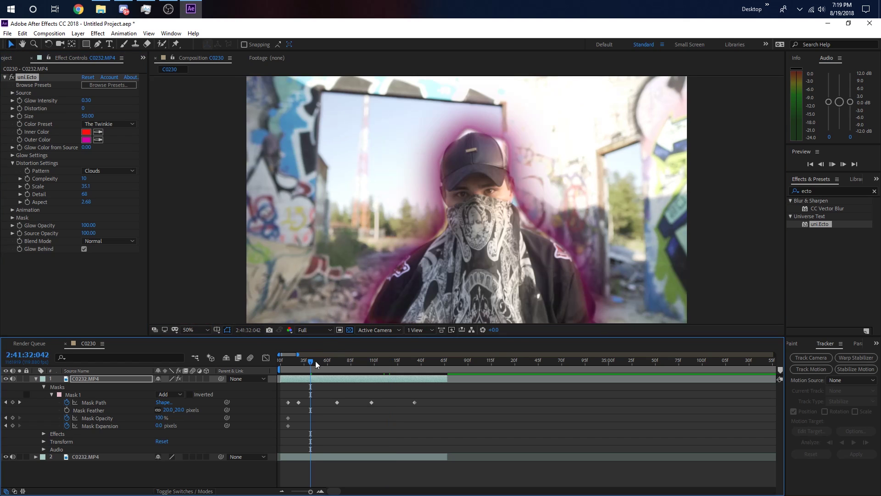
Play back the glow from 2:41:32:042 and again from 2:41:32:010.
{"action": "key", "text": "space"}
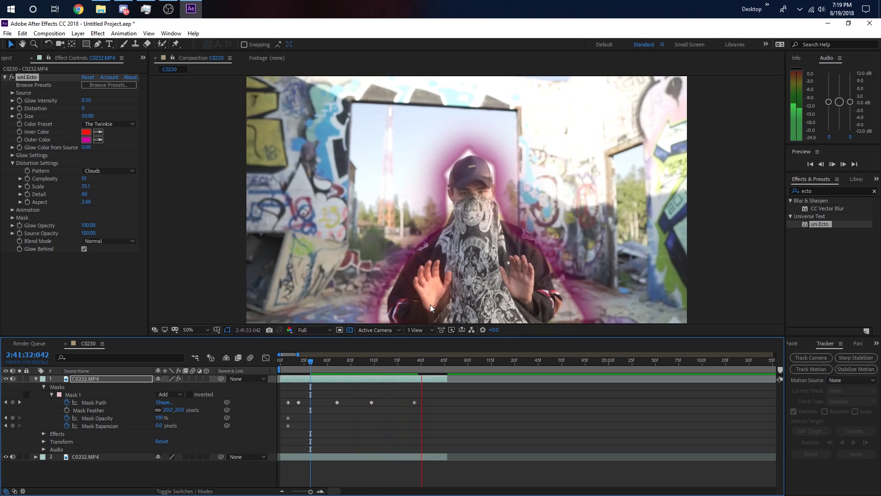
{"action": "left_click_drag", "start_coordinate": [313, 362], "coordinate": [254, 365]}
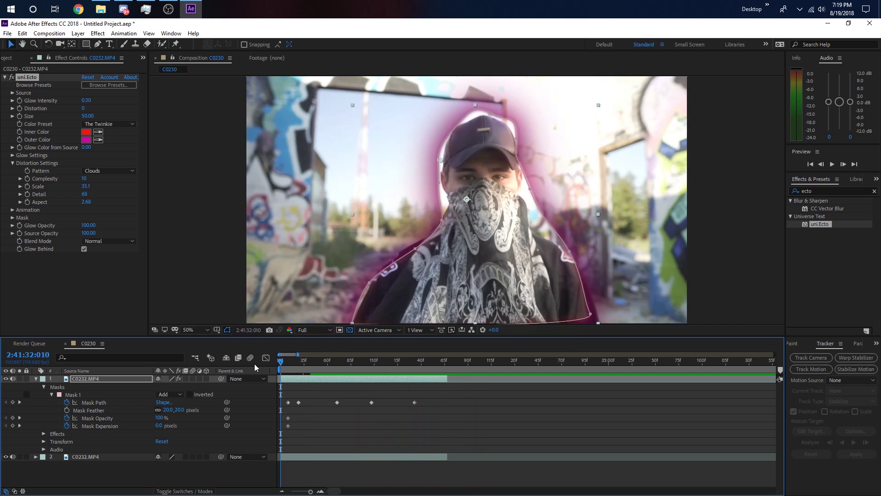
{"action": "key", "text": "space"}
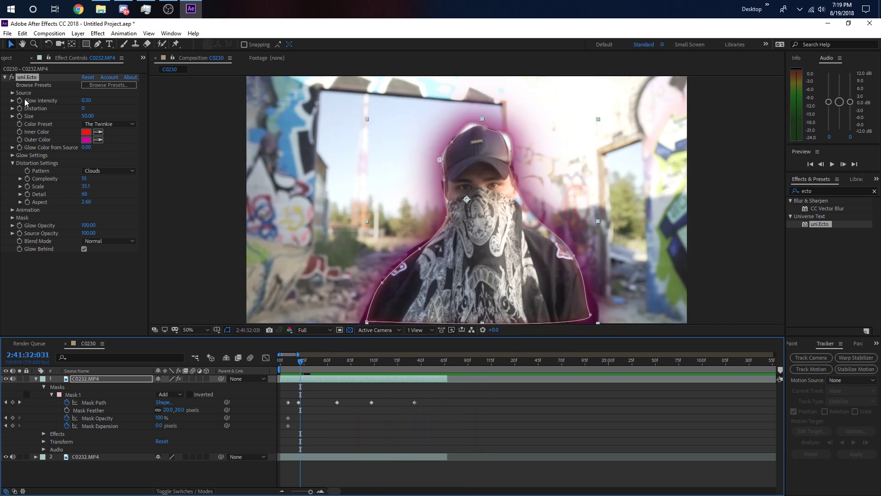
Try a Source Opacity of 1.00 on uni.Ecto with the background layer hidden, and restore it to 100.00.
{"action": "left_click", "coordinate": [12, 226]}
{"action": "left_click_drag", "start_coordinate": [131, 238], "coordinate": [160, 242]}
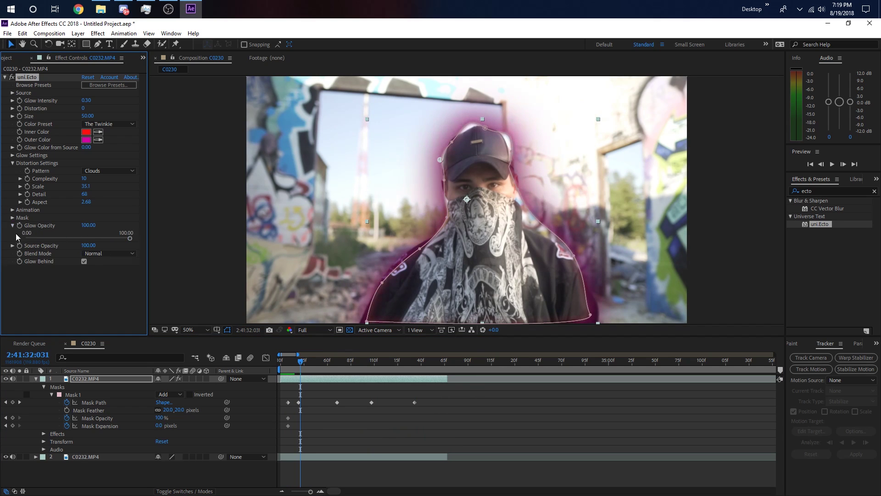
{"action": "left_click_drag", "start_coordinate": [85, 247], "coordinate": [2, 246]}
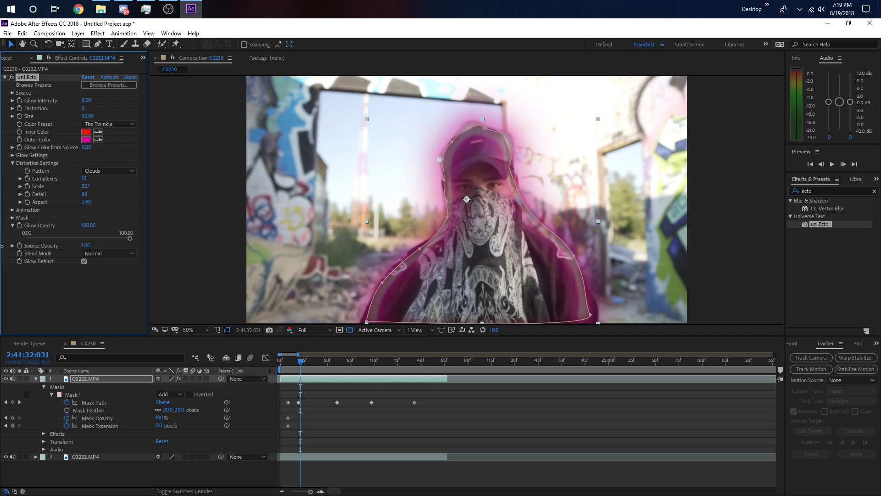
{"action": "left_click", "coordinate": [6, 456]}
{"action": "left_click", "coordinate": [165, 330]}
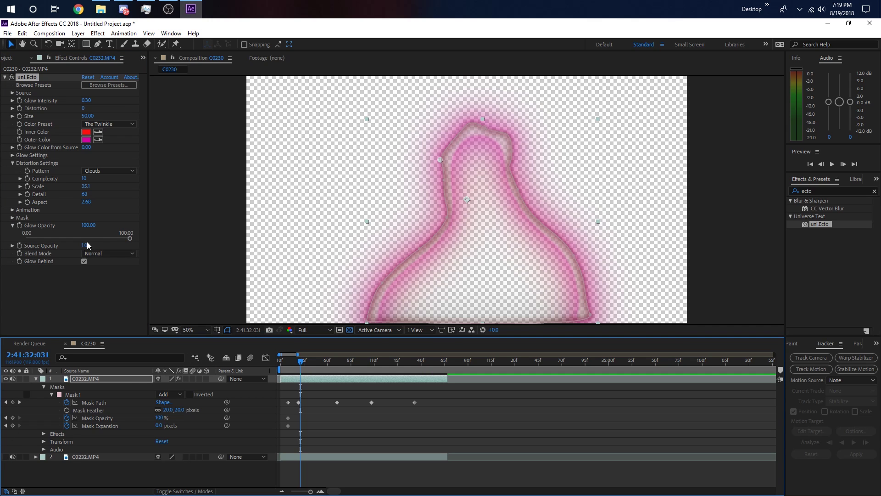
{"action": "left_click_drag", "start_coordinate": [86, 246], "coordinate": [171, 246]}
Show the background layer again and compare uni.Ecto with Glow Behind off and on, leaving it on.
{"action": "left_click", "coordinate": [83, 262]}
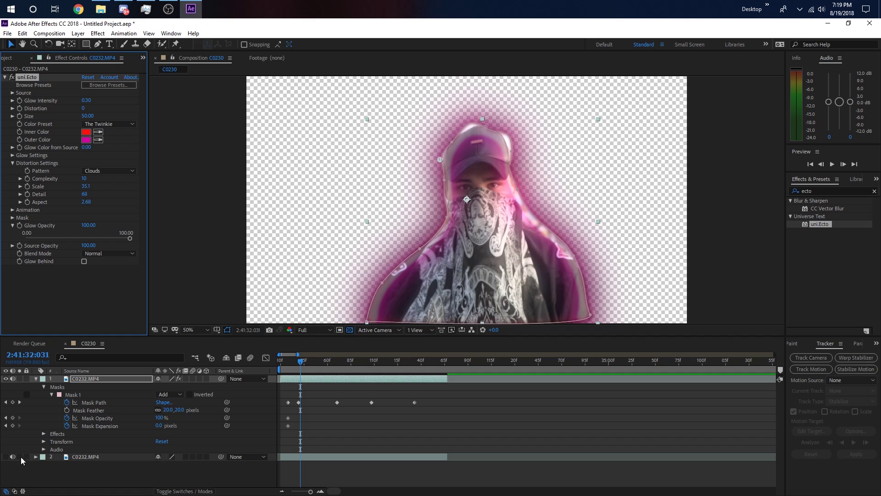
{"action": "left_click", "coordinate": [2, 462]}
{"action": "left_click", "coordinate": [5, 457]}
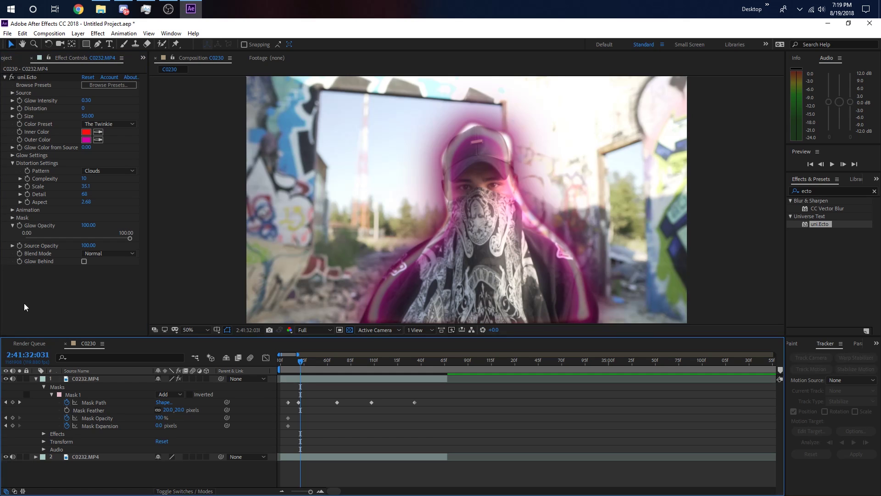
{"action": "left_click", "coordinate": [85, 262]}
{"action": "left_click", "coordinate": [163, 282]}
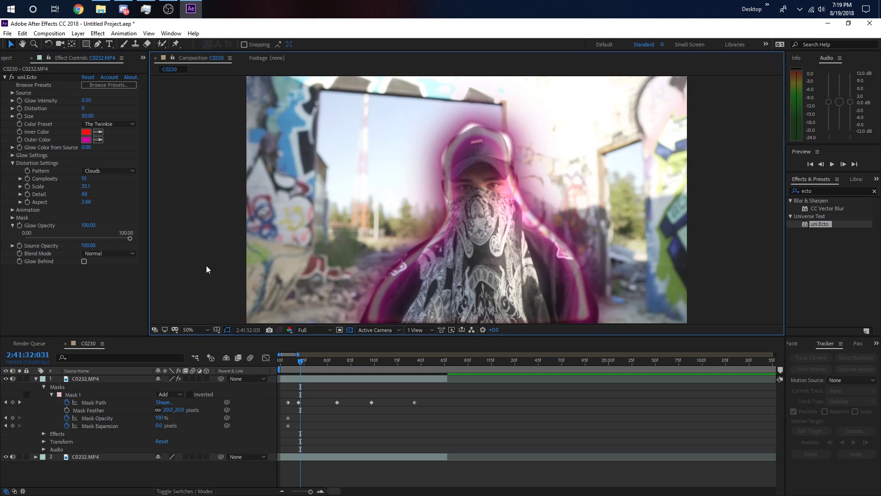
{"action": "left_click", "coordinate": [85, 261]}
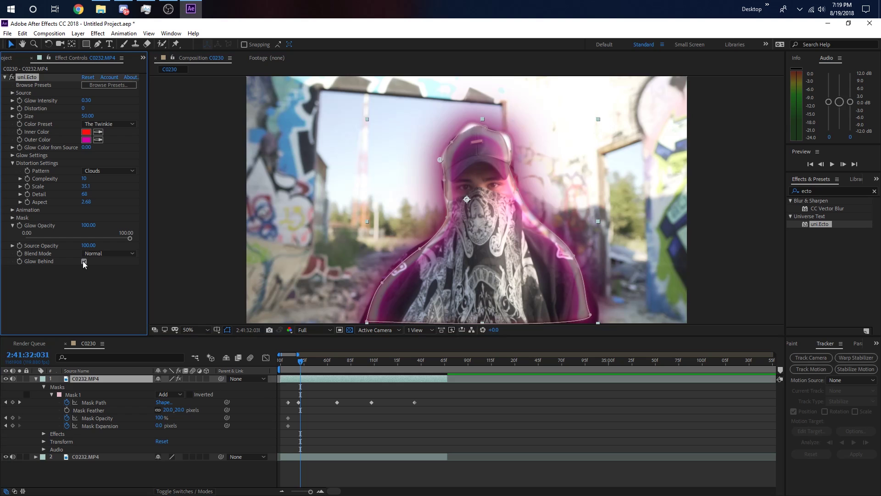
{"action": "left_click", "coordinate": [84, 261]}
{"action": "left_click", "coordinate": [201, 198]}
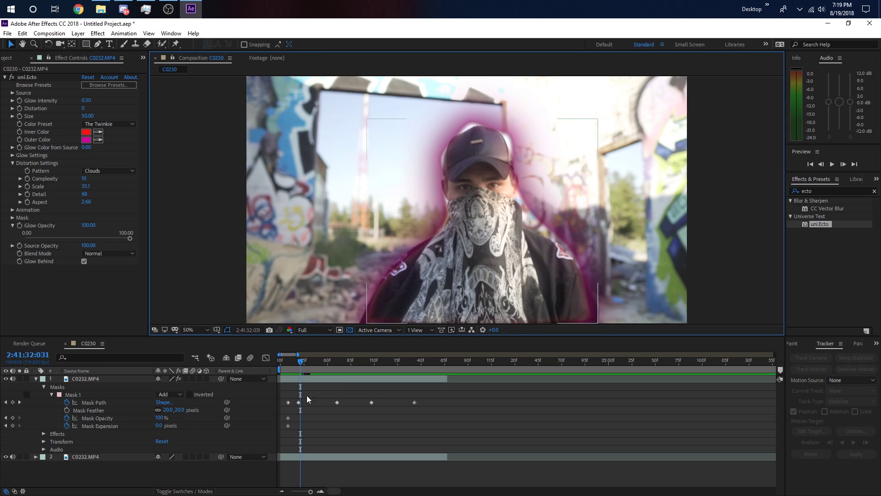
At 2:41:32:052, try uni.Ecto's Color Burn Blend Mode and switch it to Difference.
{"action": "left_click_drag", "start_coordinate": [296, 357], "coordinate": [320, 367]}
{"action": "left_click", "coordinate": [108, 254]}
{"action": "left_click", "coordinate": [107, 307]}
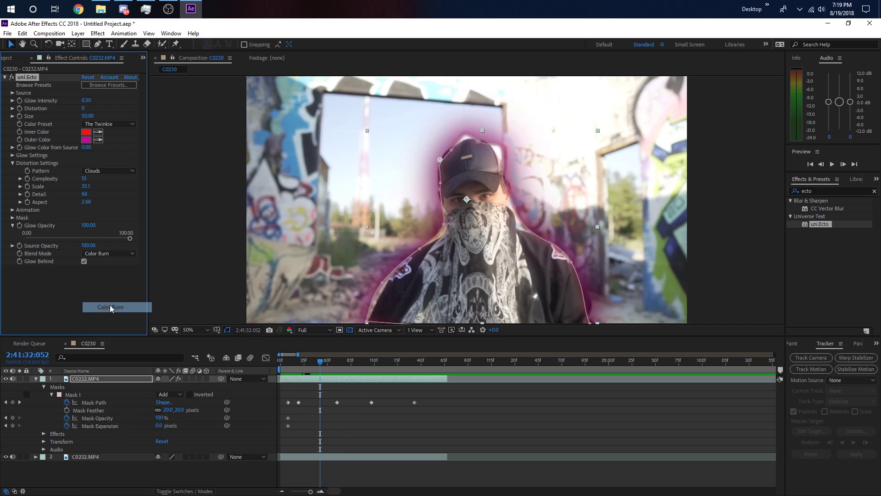
{"action": "left_click", "coordinate": [118, 254]}
{"action": "left_click", "coordinate": [116, 402]}
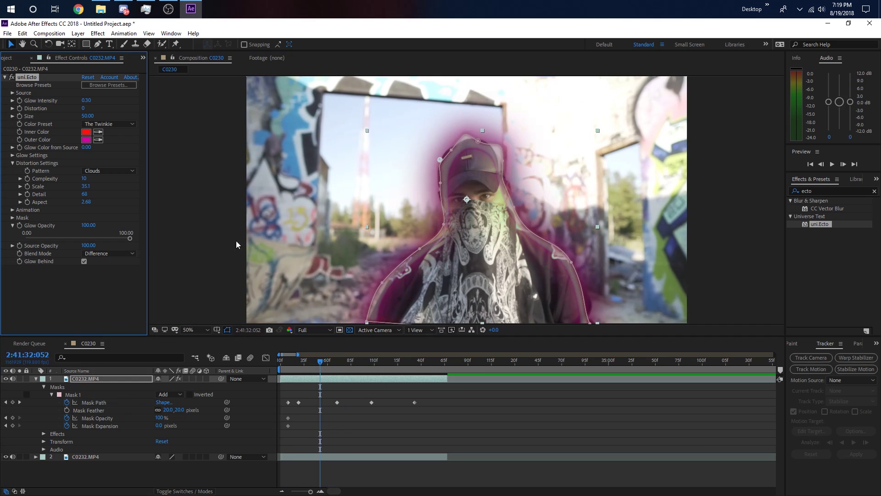
{"action": "left_click", "coordinate": [214, 205]}
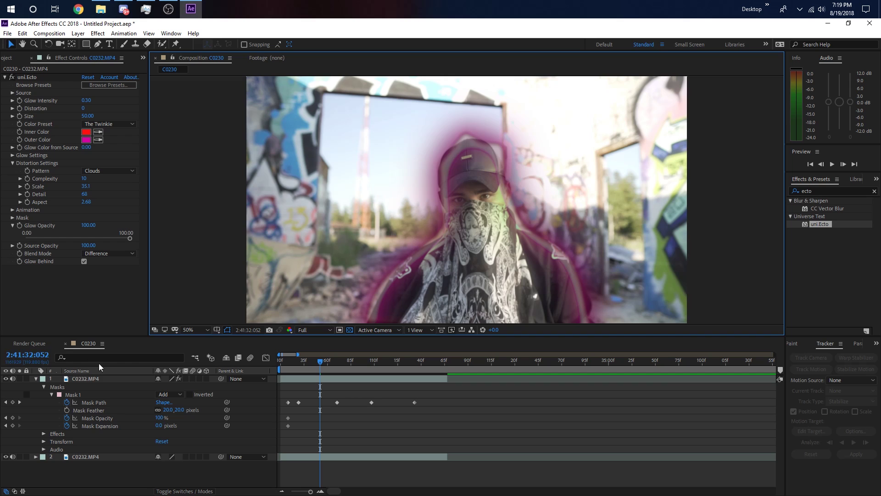
Delete the upper C0232.MP4 layer that carries the mask and the uni.Ecto glow.
{"action": "left_click", "coordinate": [95, 378]}
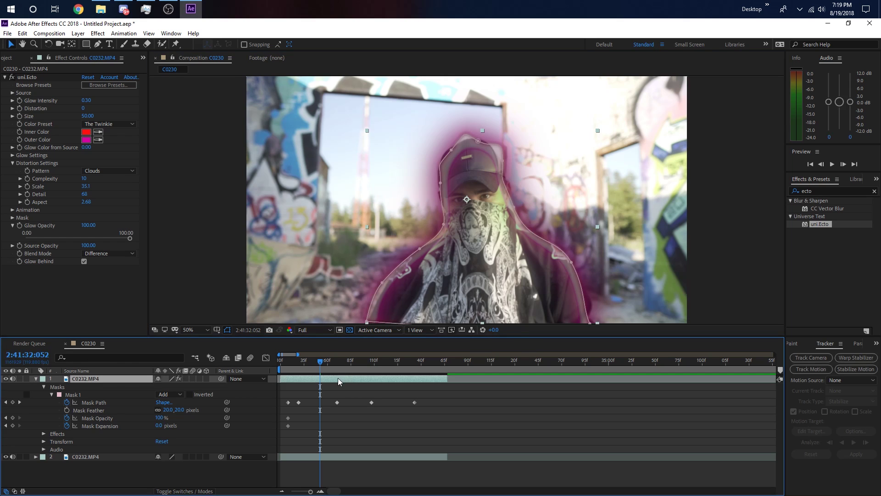
{"action": "key", "text": "Delete"}
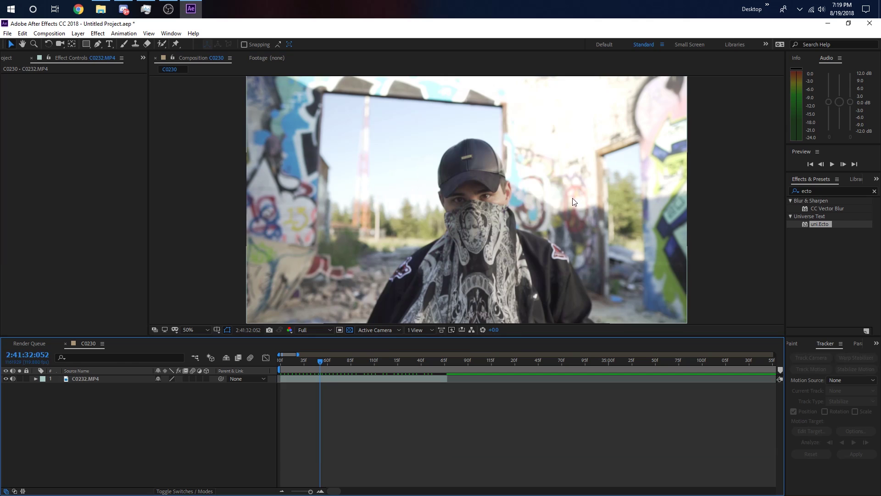
{"action": "key", "text": "comma"}
{"action": "key", "text": "comma"}
{"action": "key", "text": "comma"}
{"action": "key", "text": "comma"}
Add the C0230.MP4 footage to the C0230 composition as a layer below C0232.MP4.
{"action": "left_click", "coordinate": [29, 62]}
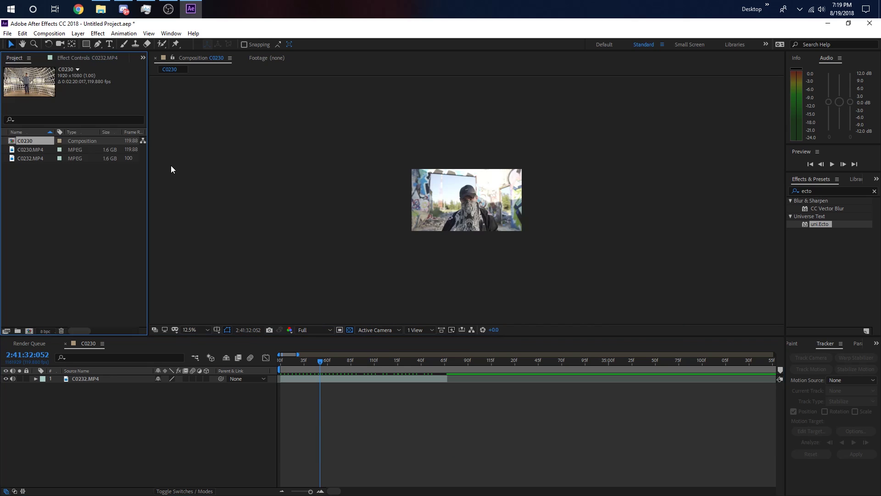
{"action": "left_click", "coordinate": [140, 186]}
{"action": "left_click_drag", "start_coordinate": [303, 362], "coordinate": [291, 362]}
{"action": "scroll", "coordinate": [301, 343], "scroll_direction": "up", "scroll_amount": 1}
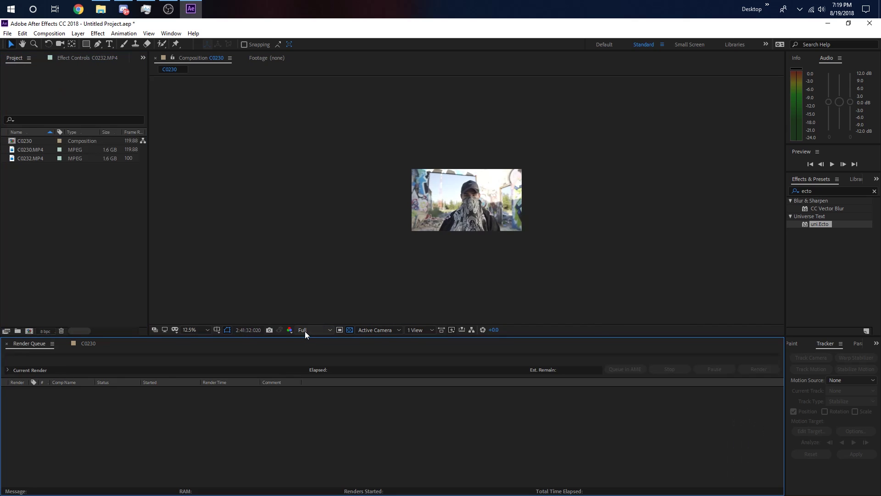
{"action": "scroll", "coordinate": [431, 250], "scroll_direction": "up", "scroll_amount": 3}
{"action": "key", "text": "comma"}
{"action": "key", "text": "comma"}
{"action": "left_click", "coordinate": [87, 343]}
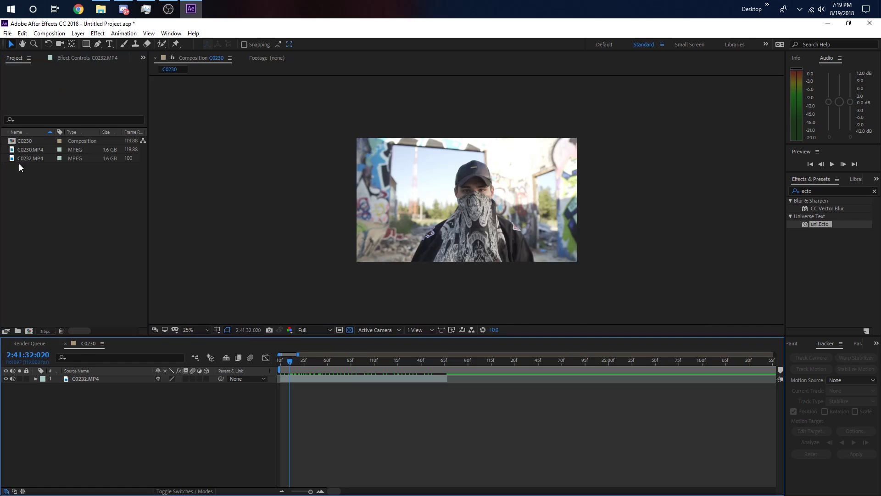
{"action": "left_click", "coordinate": [35, 150]}
{"action": "left_click_drag", "start_coordinate": [31, 153], "coordinate": [52, 395]}
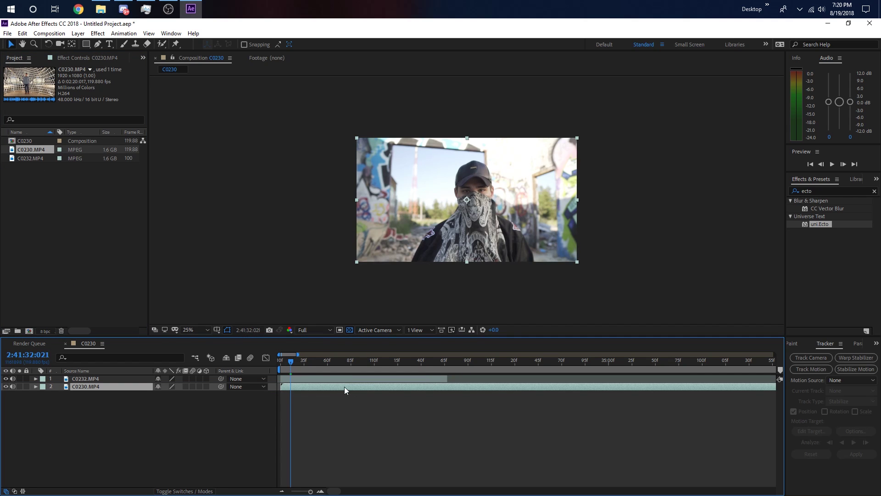
Slide the C0230.MP4 layer to start where C0232.MP4 ends, and trim off the beginning of C0232.MP4.
{"action": "left_click_drag", "start_coordinate": [345, 386], "coordinate": [501, 389]}
{"action": "left_click_drag", "start_coordinate": [409, 359], "coordinate": [432, 360]}
{"action": "left_click_drag", "start_coordinate": [282, 379], "coordinate": [453, 388]}
{"action": "left_click", "coordinate": [434, 360]}
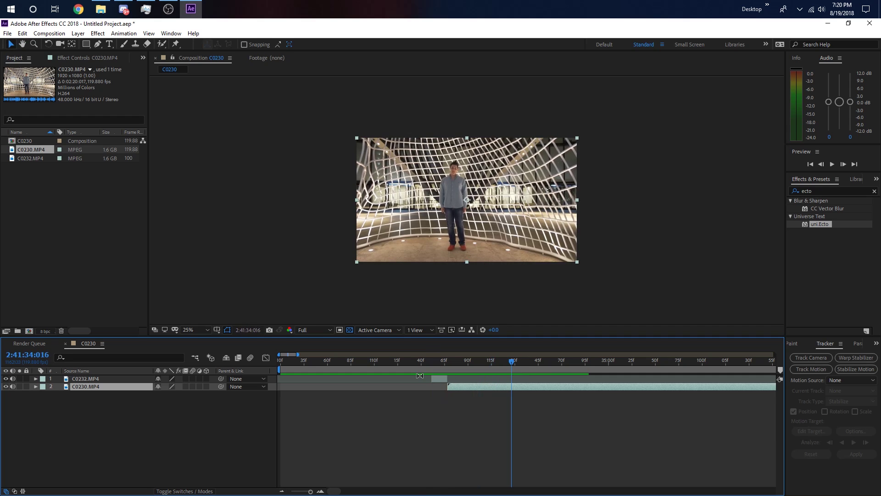
{"action": "left_click", "coordinate": [432, 378]}
Queue the first frame of the C0230.MP4 layer, at 2:41:33:068, for saving as a Photoshop file.
{"action": "left_click_drag", "start_coordinate": [465, 360], "coordinate": [448, 363]}
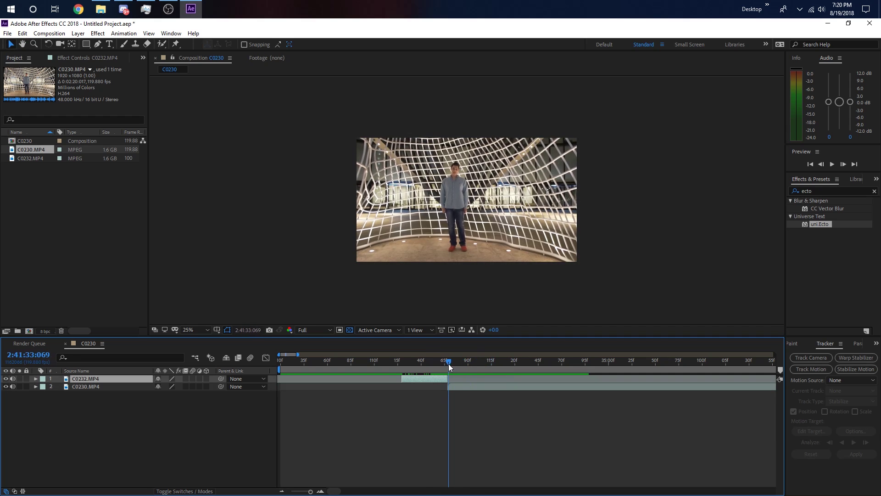
{"action": "left_click", "coordinate": [320, 491]}
{"action": "left_click", "coordinate": [320, 491]}
{"action": "left_click", "coordinate": [320, 491]}
{"action": "left_click", "coordinate": [321, 491]}
{"action": "left_click", "coordinate": [321, 492]}
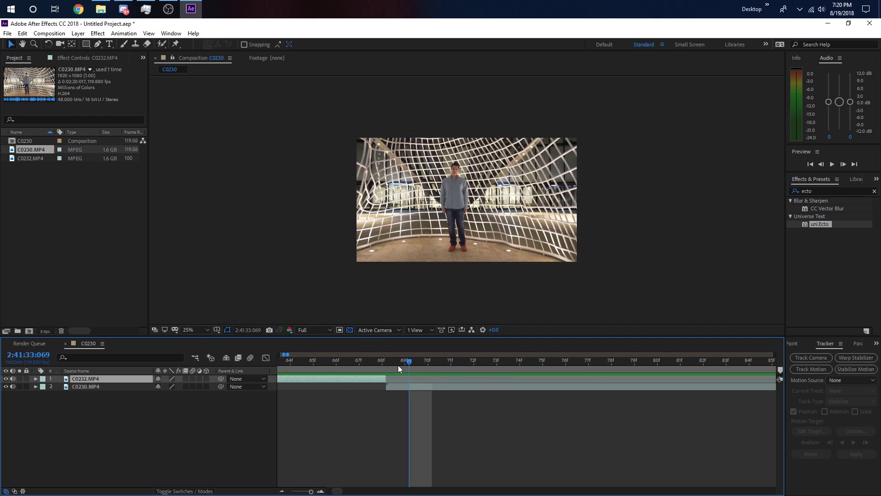
{"action": "left_click_drag", "start_coordinate": [404, 362], "coordinate": [393, 364]}
{"action": "left_click", "coordinate": [399, 388]}
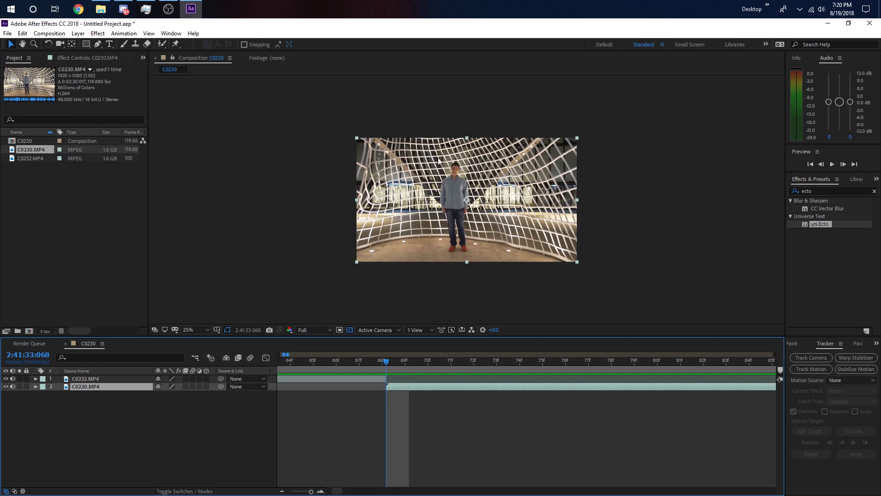
{"action": "scroll", "coordinate": [401, 186], "scroll_direction": "up", "scroll_amount": 2}
{"action": "left_click", "coordinate": [49, 33]}
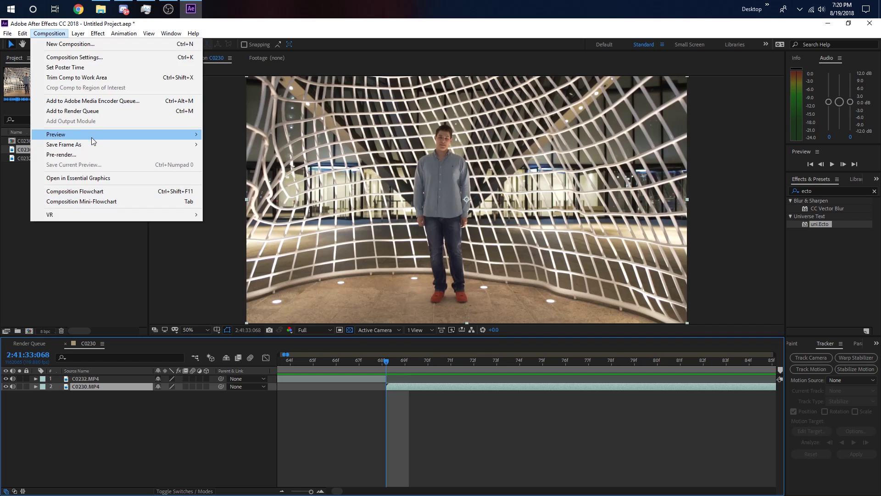
{"action": "mouse_move", "coordinate": [95, 146]}
{"action": "left_click", "coordinate": [232, 146]}
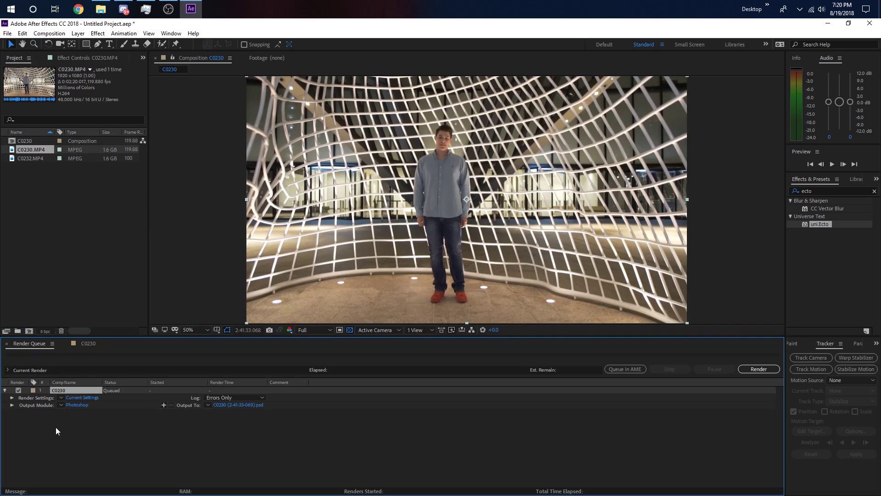
Review the queued frame's output module settings and accept them with Photoshop Sequence as the format.
{"action": "left_click", "coordinate": [77, 405]}
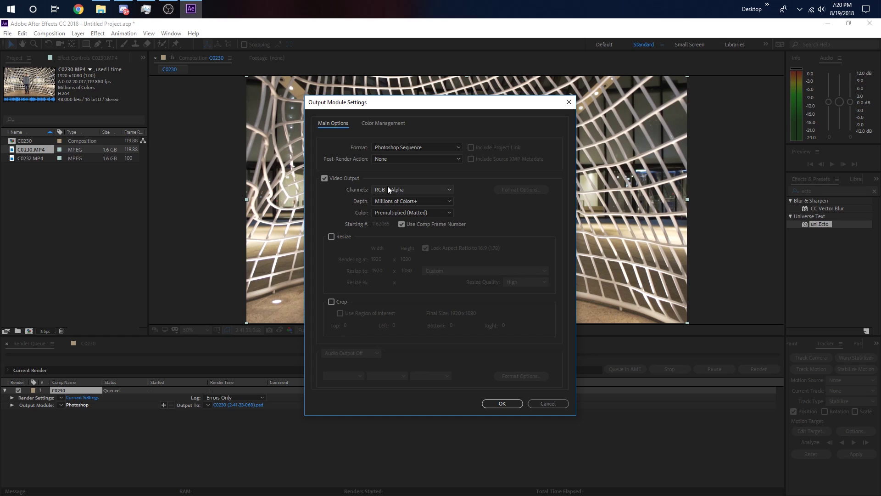
{"action": "left_click", "coordinate": [502, 404]}
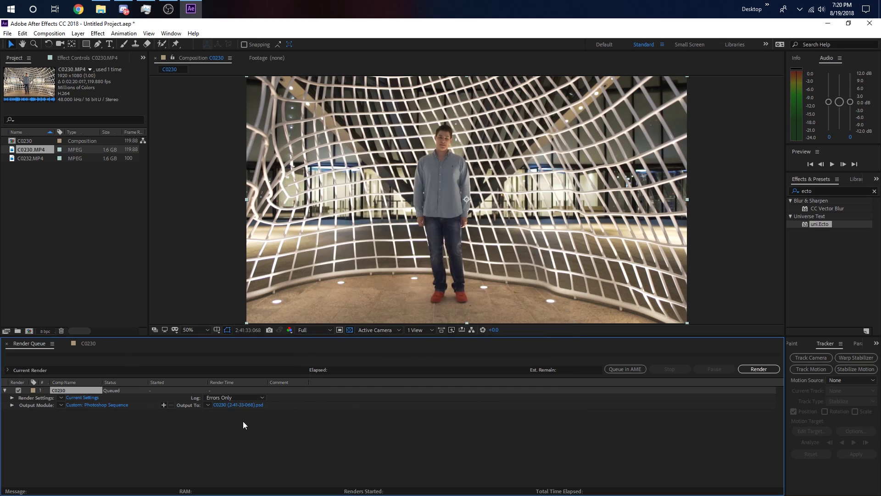
{"action": "left_click", "coordinate": [94, 405]}
{"action": "left_click", "coordinate": [417, 147]}
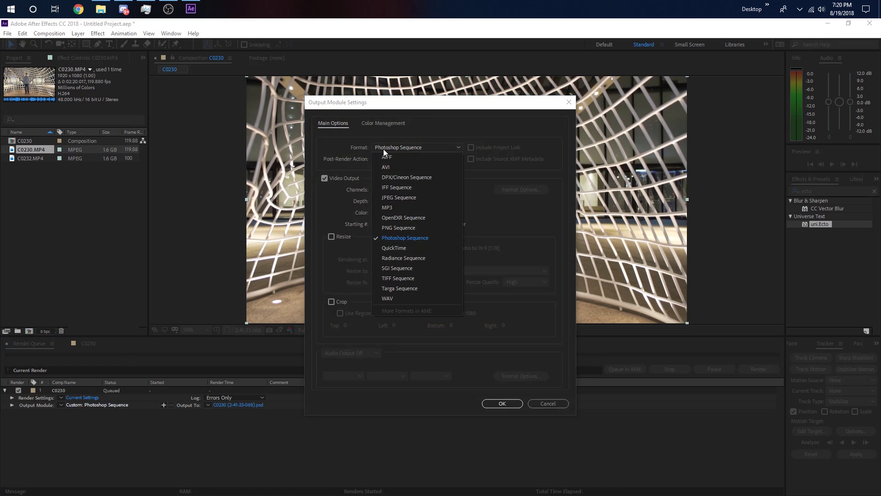
{"action": "left_click", "coordinate": [493, 403]}
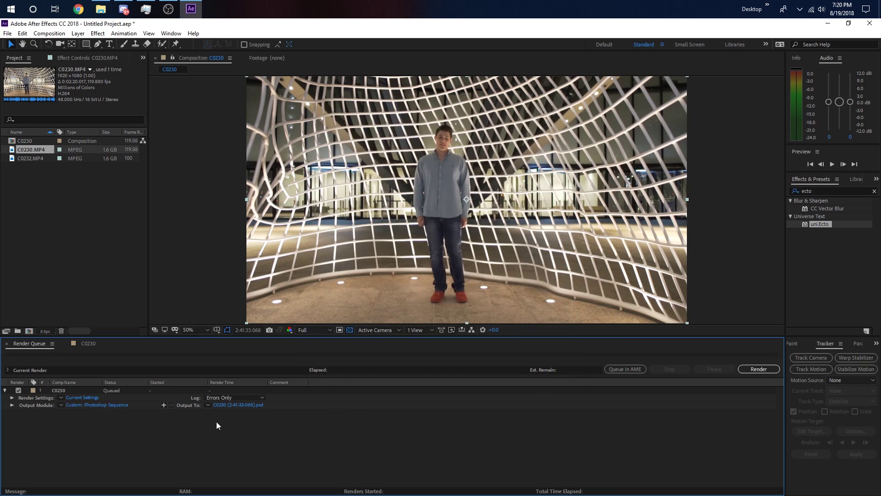
Name the output frame "tutorial glow transition" in the "pics for transitiopn" folder and render it.
{"action": "left_click", "coordinate": [222, 406]}
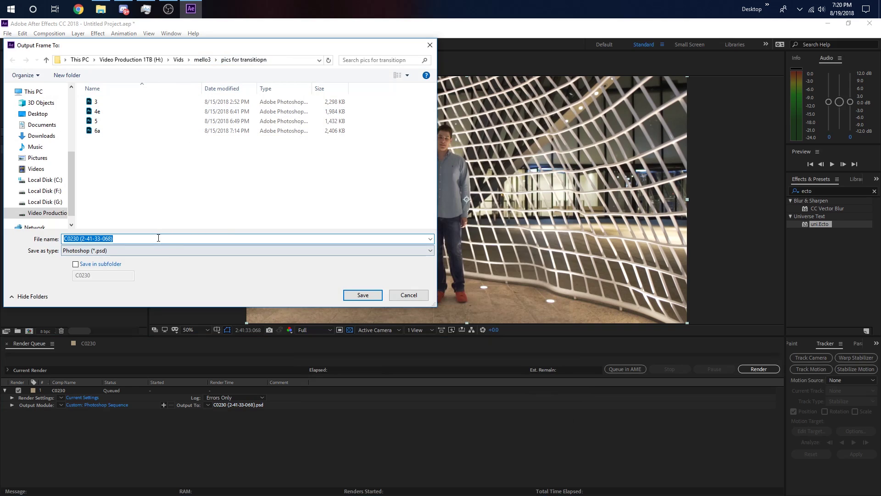
{"action": "key", "text": "BackSpace"}
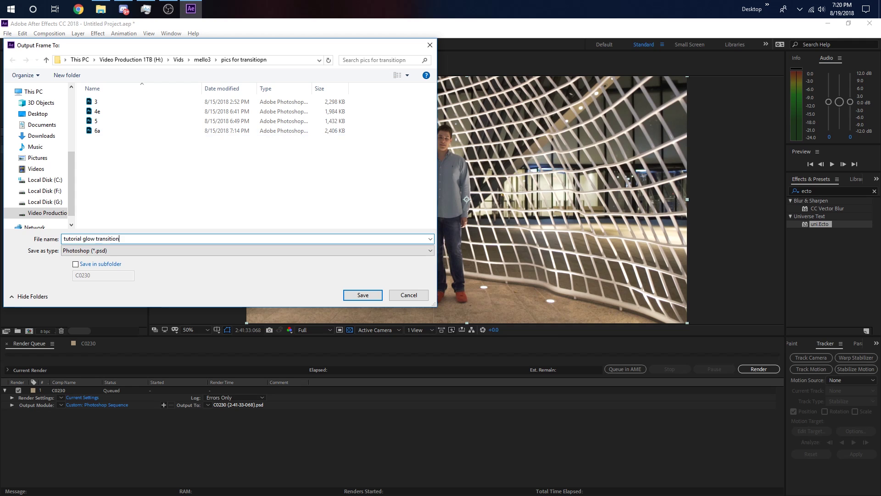
{"action": "key", "text": "Return"}
{"action": "left_click", "coordinate": [756, 370]}
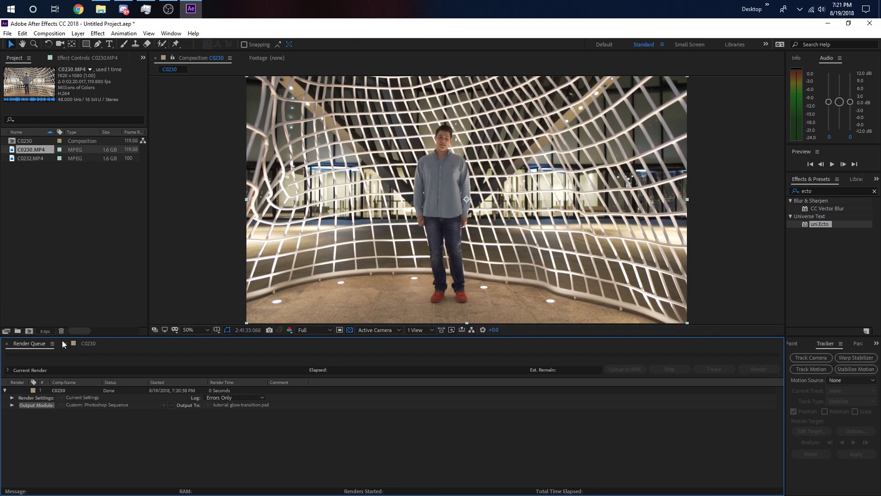
Import the "tutorial glow transition" Photoshop still from mello3's "pics for transitiopn" folder and place it as the top layer of composition C0230.
{"action": "left_click", "coordinate": [100, 347]}
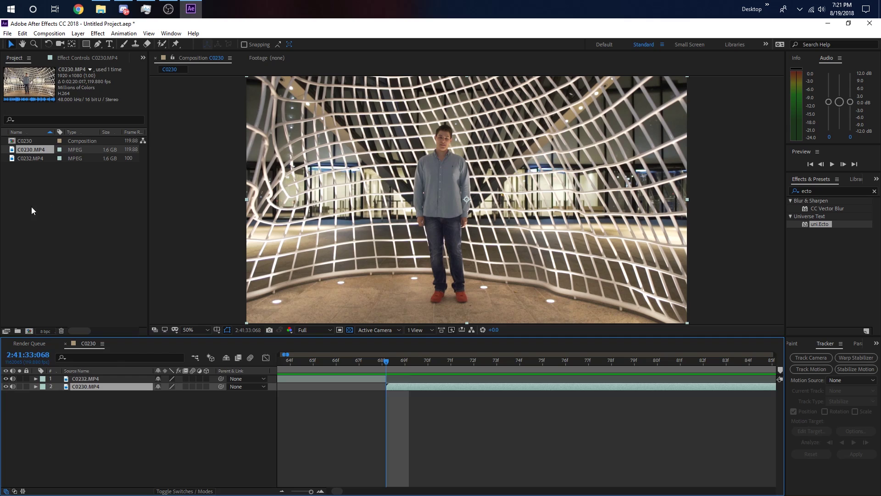
{"action": "double_click", "coordinate": [81, 248]}
{"action": "left_click", "coordinate": [178, 60]}
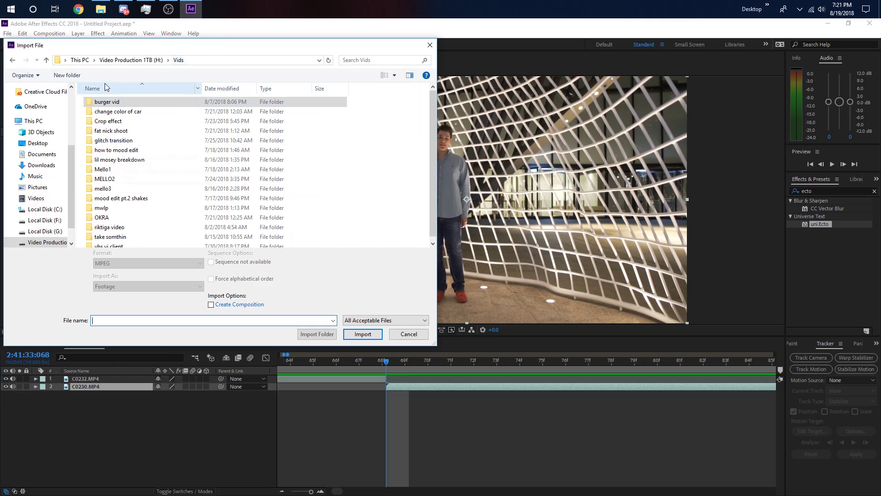
{"action": "double_click", "coordinate": [121, 188]}
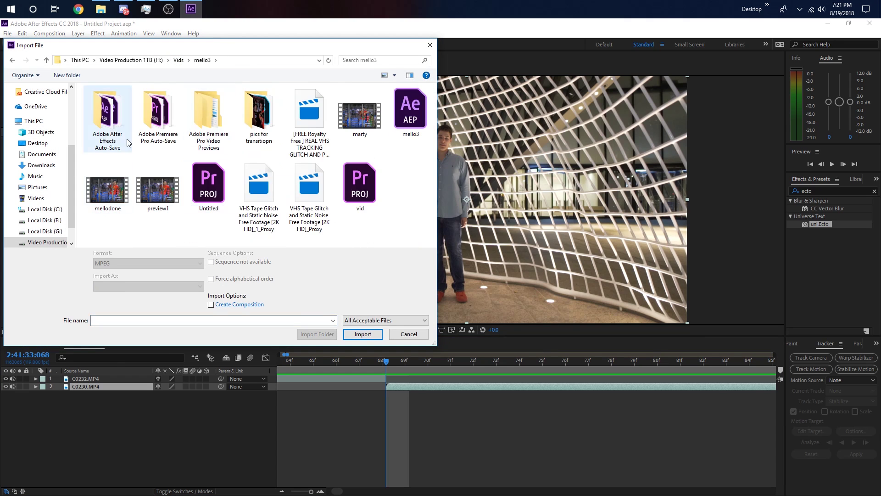
{"action": "double_click", "coordinate": [259, 114]}
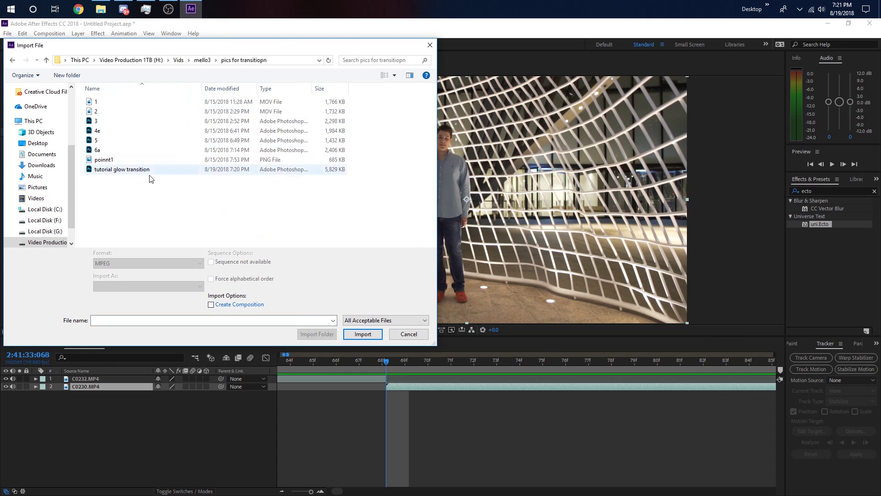
{"action": "left_click", "coordinate": [124, 170]}
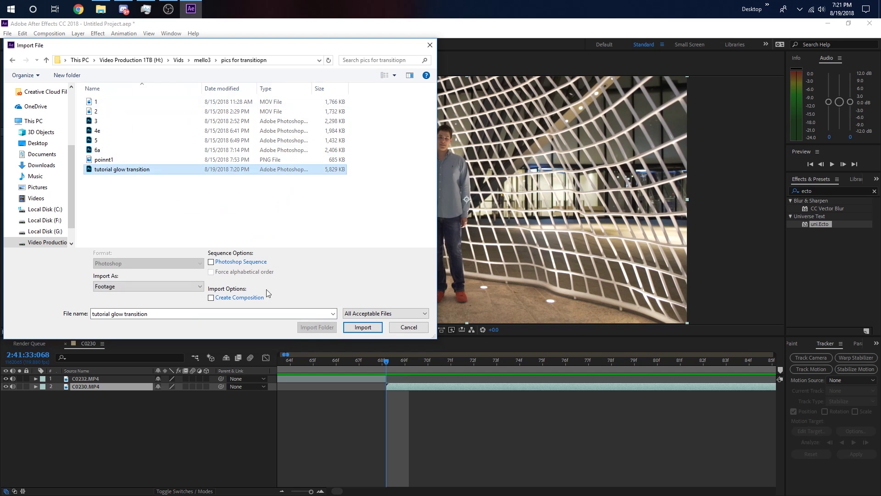
{"action": "left_click", "coordinate": [363, 334]}
{"action": "key", "text": "Return"}
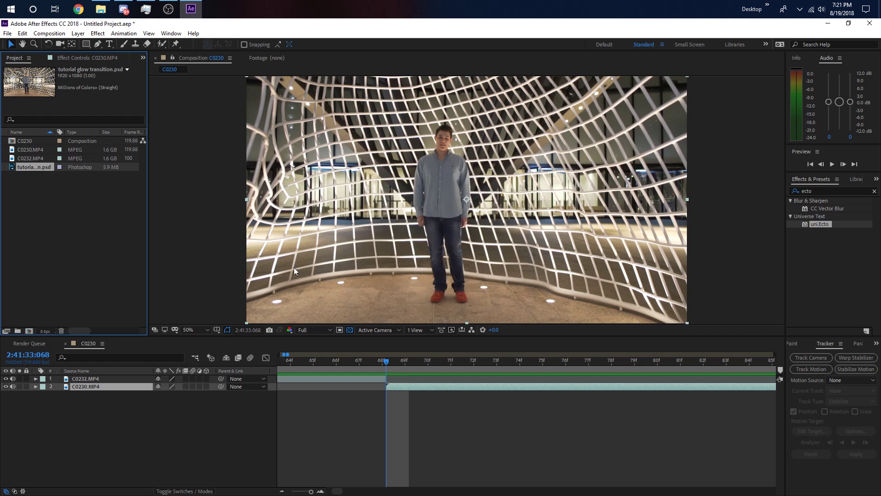
{"action": "left_click_drag", "start_coordinate": [54, 173], "coordinate": [111, 385]}
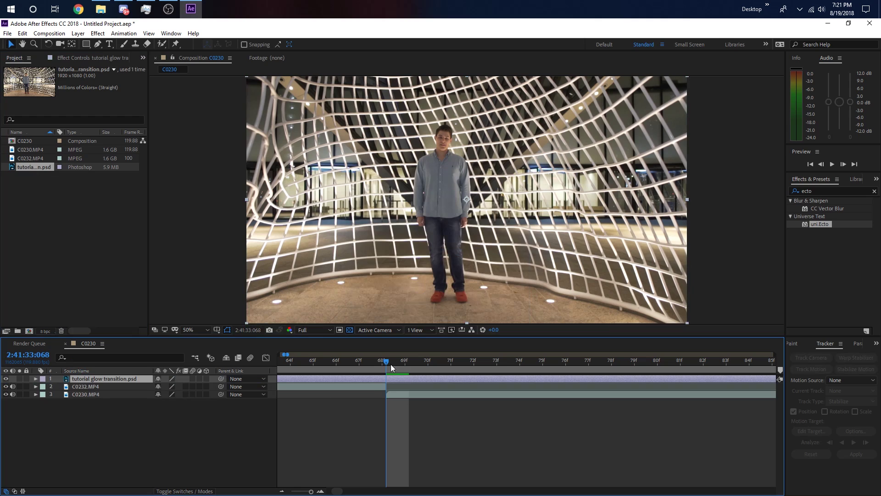
Move the current time to 2:41:33:066, two frames before C0230.MP4 begins.
{"action": "left_click", "coordinate": [371, 361]}
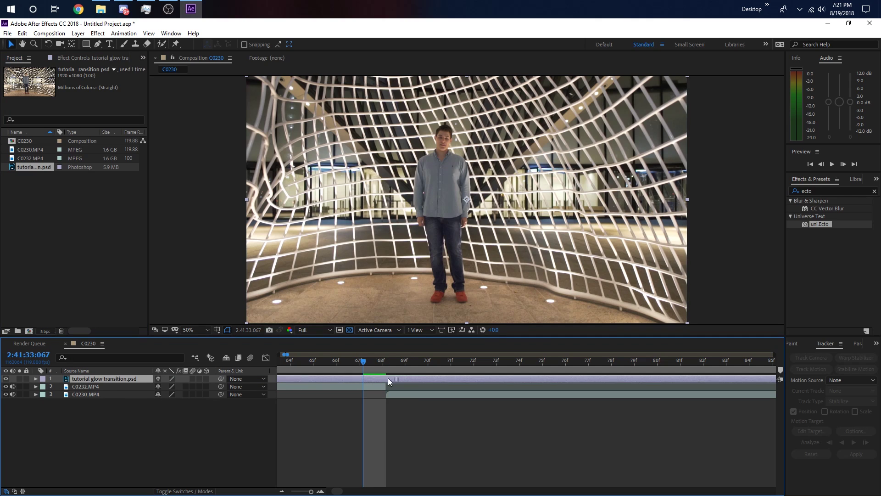
{"action": "left_click_drag", "start_coordinate": [359, 369], "coordinate": [340, 370]}
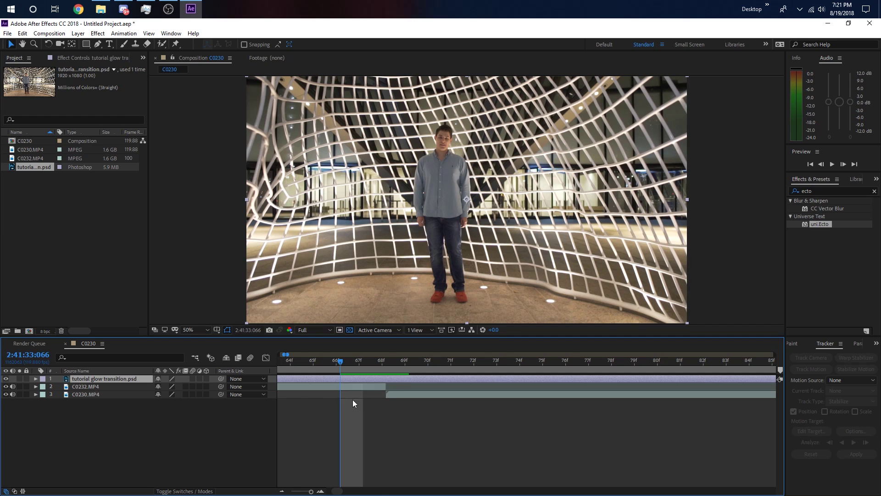
{"action": "key", "text": "s"}
{"action": "key", "text": "ctrl+s"}
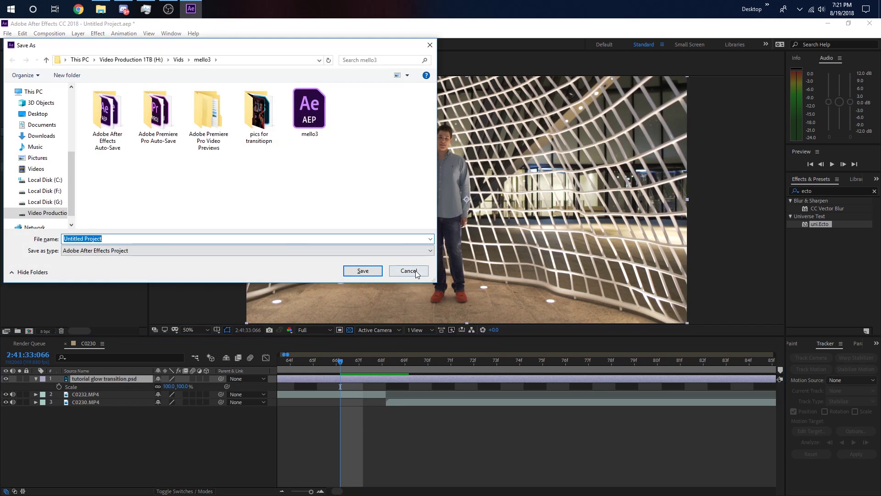
{"action": "left_click", "coordinate": [417, 272]}
{"action": "key", "text": "s"}
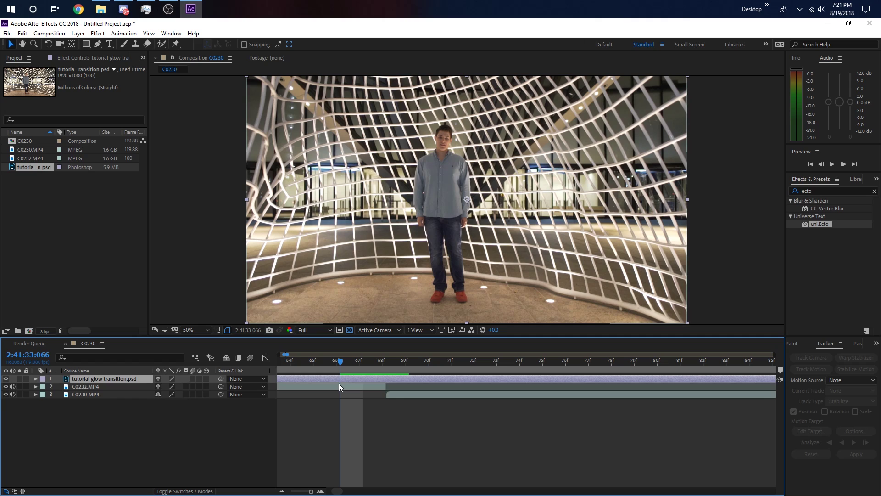
Split the tutorial glow transition.psd layer at 2:41:33:066 and delete the part before it.
{"action": "key", "text": "ctrl+shift+d"}
{"action": "left_click", "coordinate": [326, 388]}
{"action": "key", "text": "Delete"}
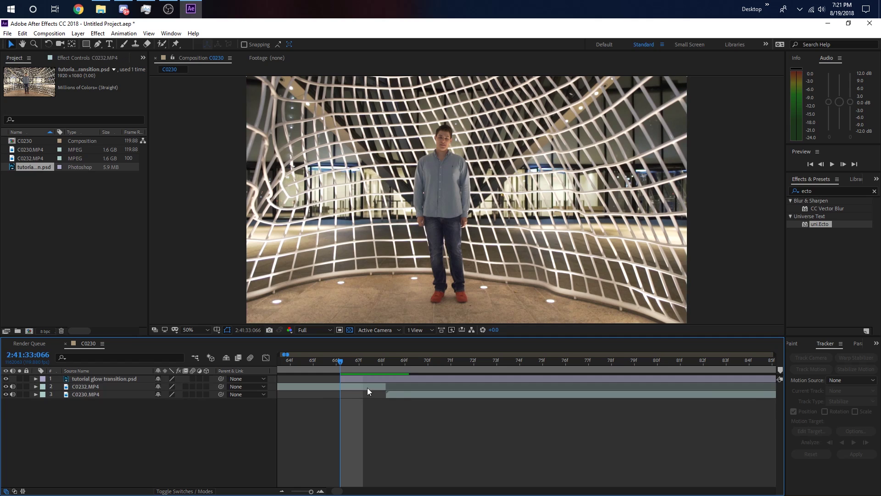
Split the tutorial glow transition.psd layer at 2:41:33:069 and delete the part after it.
{"action": "left_click_drag", "start_coordinate": [341, 363], "coordinate": [409, 363]}
{"action": "left_click", "coordinate": [412, 380]}
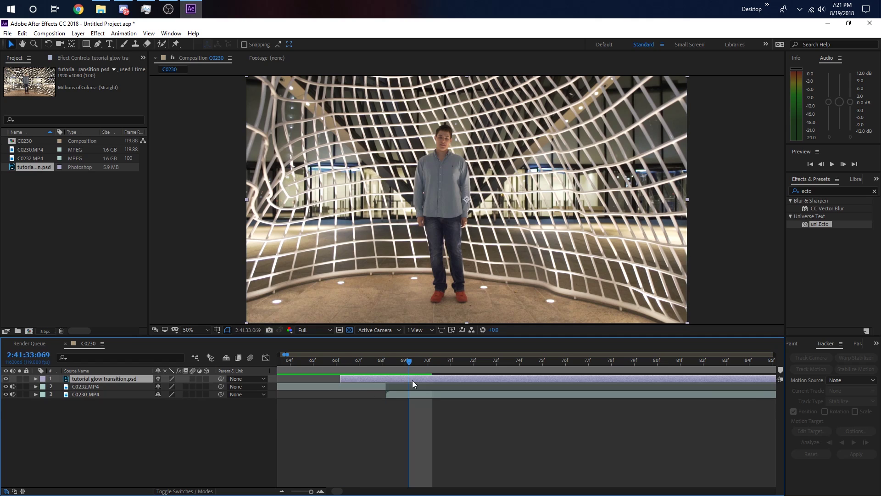
{"action": "key", "text": "ctrl+shift+d"}
{"action": "key", "text": "Delete"}
{"action": "left_click_drag", "start_coordinate": [390, 360], "coordinate": [363, 360]}
{"action": "key", "text": "period"}
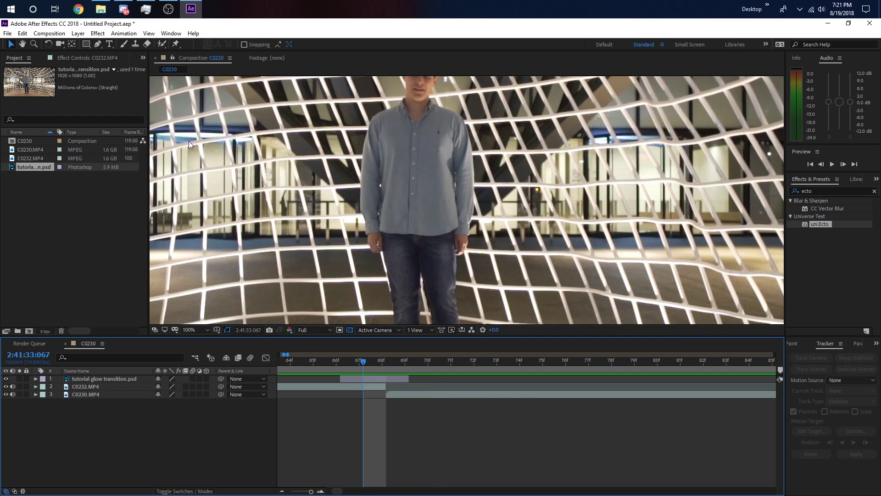
{"action": "key", "text": "comma"}
{"action": "key", "text": "period"}
{"action": "key", "text": "comma"}
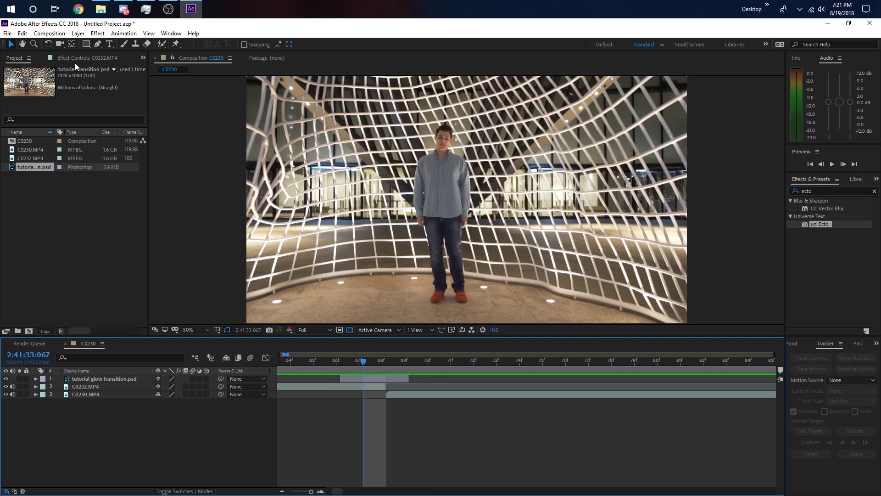
Draw a closed Pen tool mask around the standing man on the tutorial glow transition.psd layer at 2:41:33:068.
{"action": "left_click", "coordinate": [98, 44]}
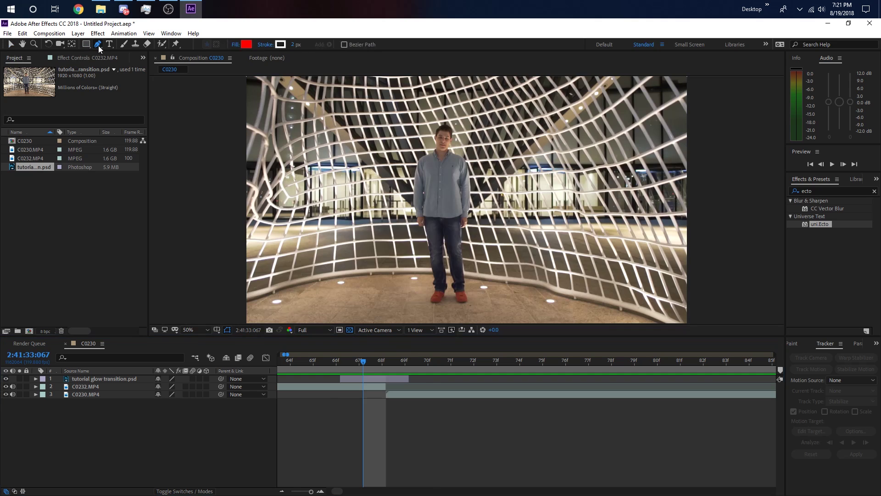
{"action": "left_click", "coordinate": [444, 294]}
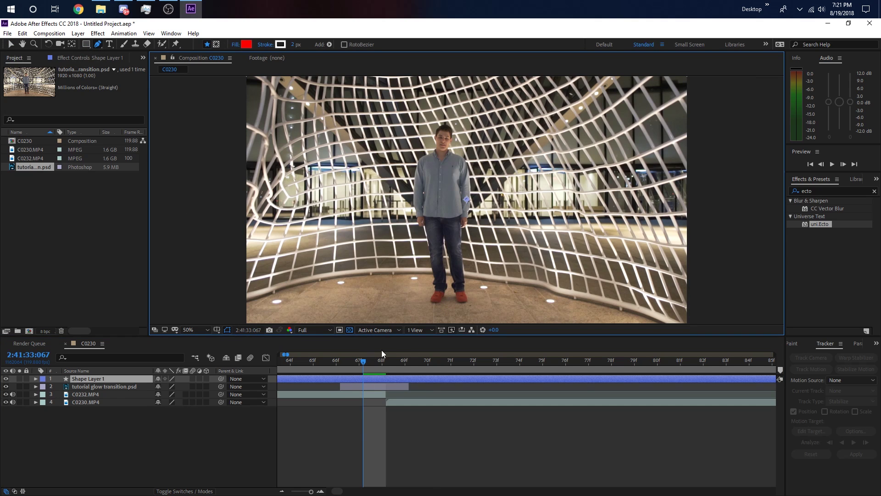
{"action": "key", "text": "Delete"}
{"action": "key", "text": "Page_Down"}
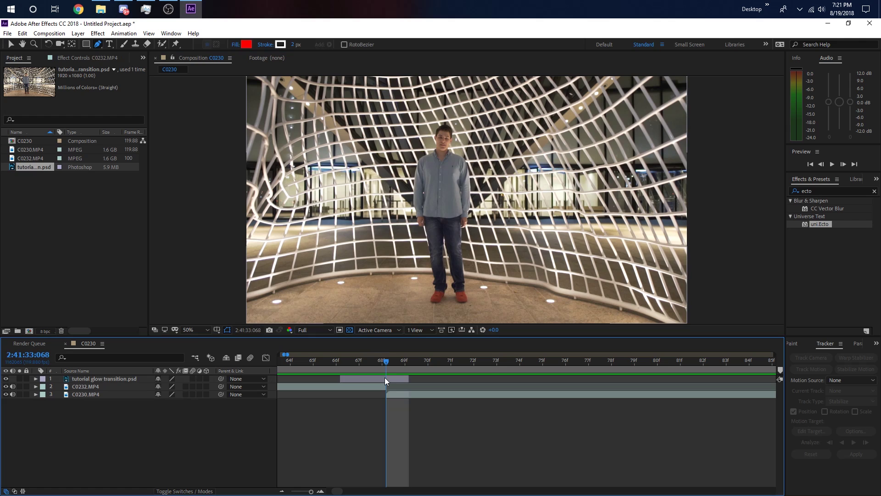
{"action": "right_click", "coordinate": [385, 377]}
{"action": "mouse_move", "coordinate": [436, 135]}
{"action": "left_click", "coordinate": [527, 136]}
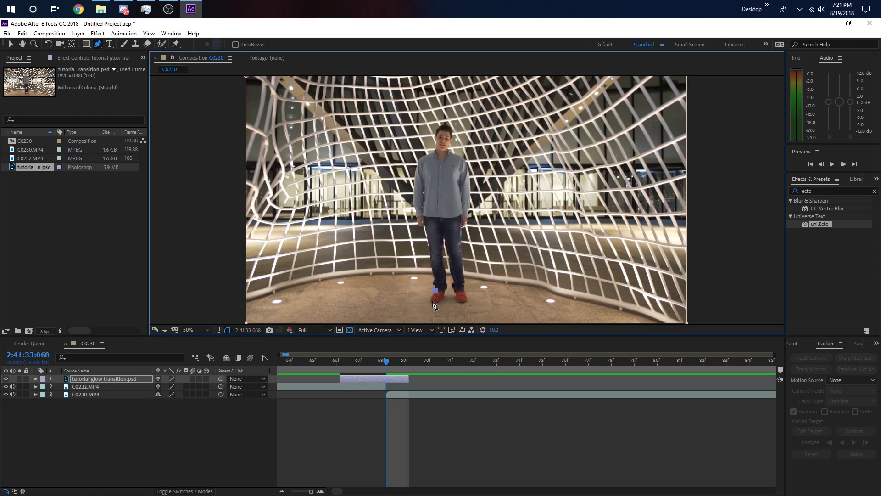
{"action": "mouse_move", "coordinate": [446, 292]}
{"action": "left_mouse_down"}
{"action": "mouse_move", "coordinate": [454, 269]}
{"action": "mouse_move", "coordinate": [464, 304]}
{"action": "mouse_move", "coordinate": [471, 295]}
{"action": "mouse_move", "coordinate": [455, 251]}
{"action": "mouse_move", "coordinate": [467, 188]}
{"action": "mouse_move", "coordinate": [449, 119]}
{"action": "mouse_move", "coordinate": [432, 125]}
{"action": "mouse_move", "coordinate": [413, 161]}
{"action": "left_mouse_up"}
{"action": "left_click_drag", "start_coordinate": [410, 179], "coordinate": [417, 223]}
{"action": "left_click_drag", "start_coordinate": [417, 232], "coordinate": [428, 271]}
{"action": "left_click", "coordinate": [436, 291]}
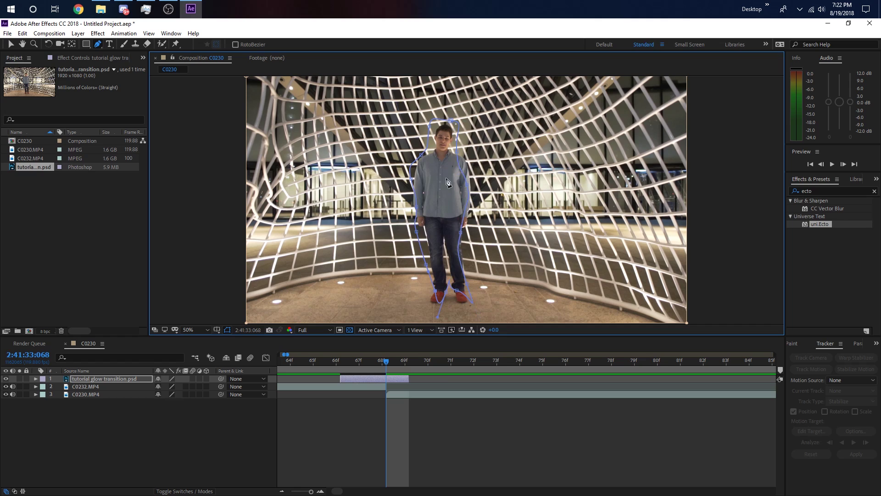
Reveal the still layer's masks and slide the layer one frame earlier so it ends where C0230.MP4 begins.
{"action": "left_click_drag", "start_coordinate": [382, 362], "coordinate": [365, 363]}
{"action": "key", "text": "Page_Down"}
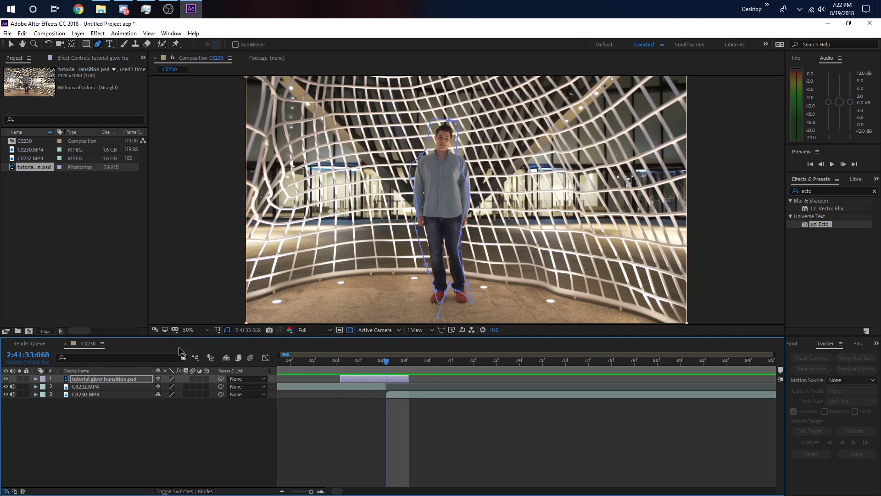
{"action": "left_click", "coordinate": [36, 379]}
{"action": "left_click", "coordinate": [44, 387]}
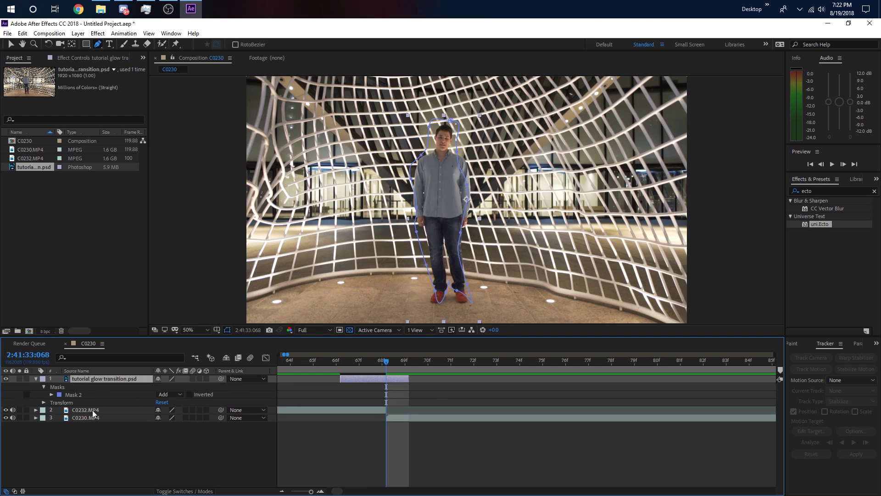
{"action": "left_click_drag", "start_coordinate": [373, 365], "coordinate": [329, 362]}
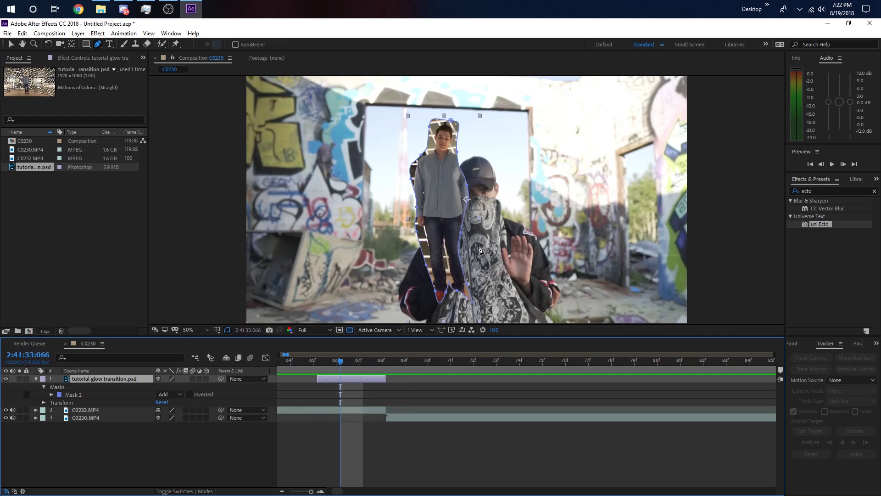
Extend the start of the masked still layer back to 2:41:33:058, keeping its end at the cut to C0230.MP4.
{"action": "key", "text": "comma"}
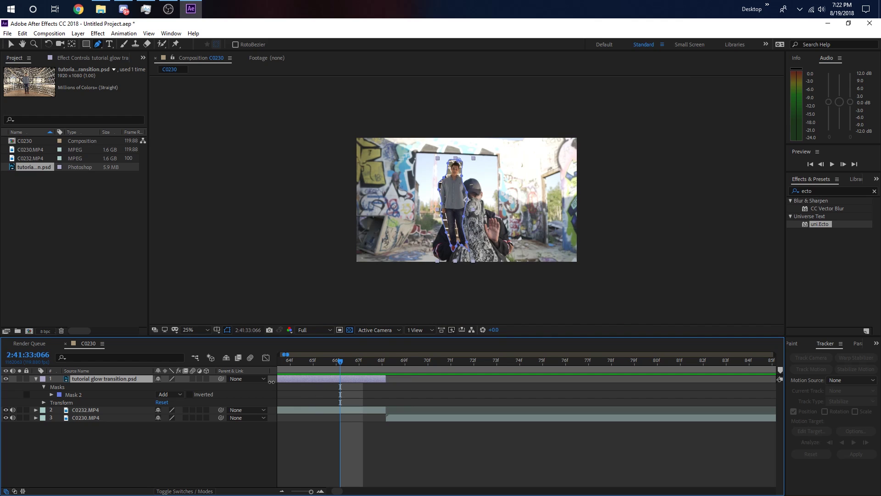
{"action": "left_click", "coordinate": [282, 492]}
{"action": "left_click", "coordinate": [362, 363]}
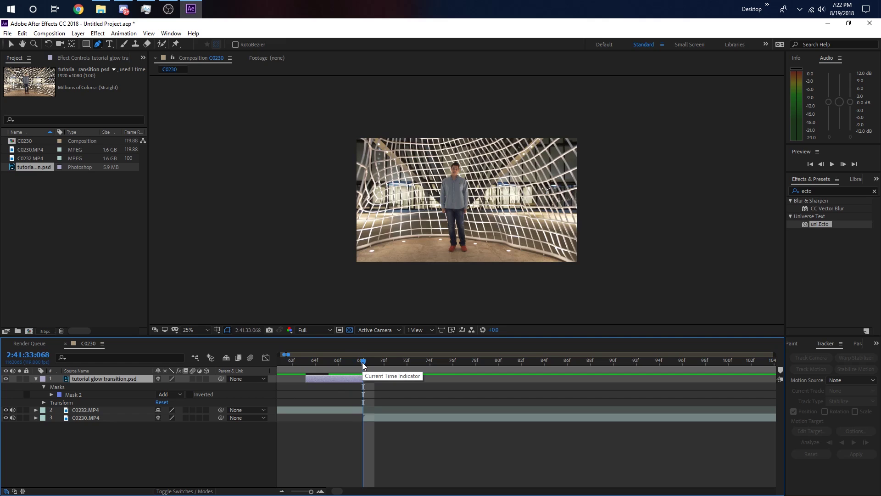
{"action": "key", "text": "Page_Up"}
{"action": "key", "text": "Page_Up"}
{"action": "key", "text": "Page_Up"}
{"action": "key", "text": "Page_Up"}
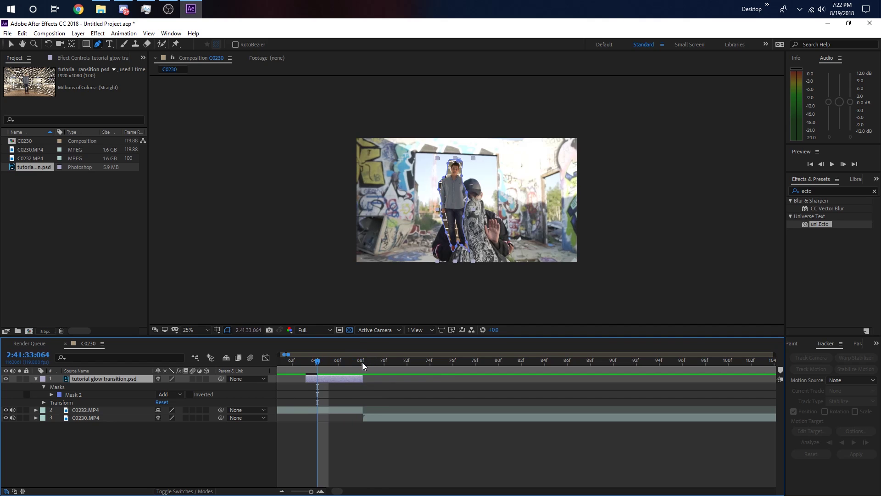
{"action": "key", "text": "Page_Up"}
{"action": "key", "text": "Page_Up"}
{"action": "key", "text": "Page_Up"}
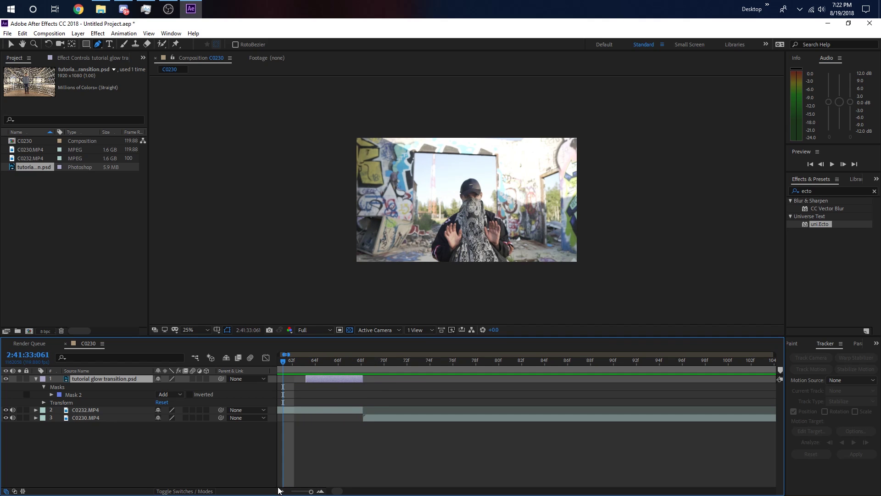
{"action": "left_click", "coordinate": [282, 491]}
{"action": "left_click", "coordinate": [282, 492]}
{"action": "key", "text": "Page_Up"}
{"action": "key", "text": "Page_Up"}
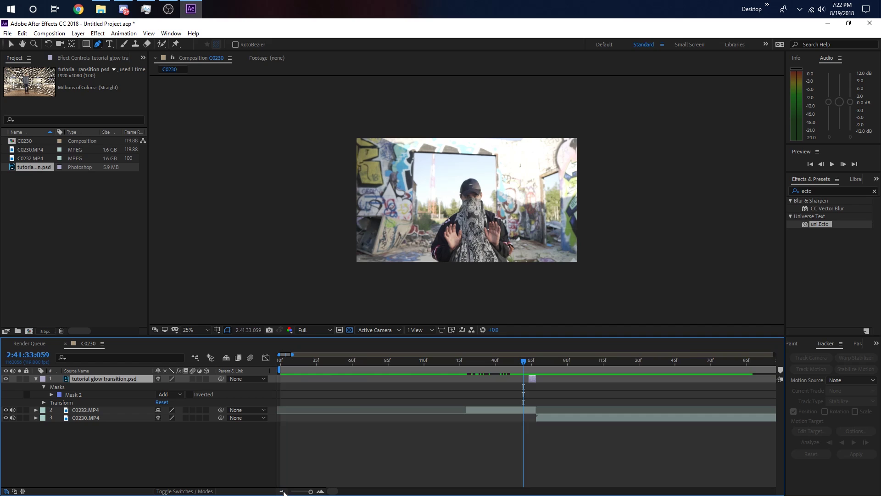
{"action": "key", "text": "Page_Up"}
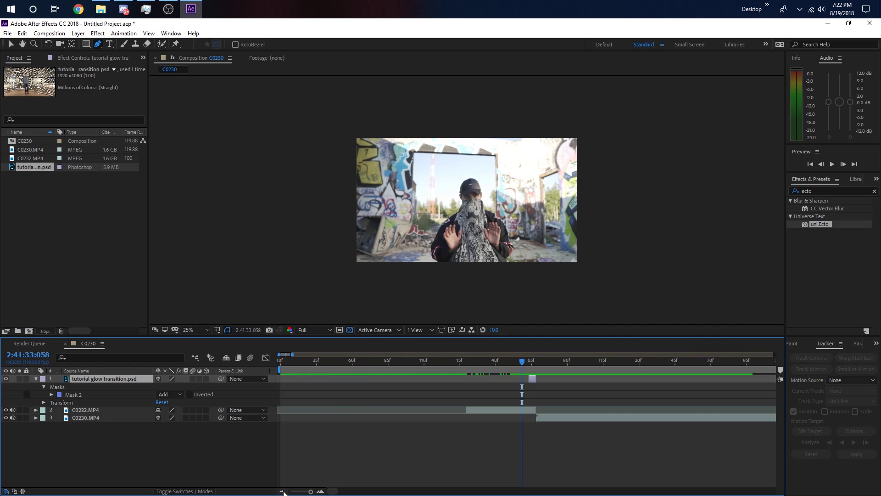
{"action": "left_click", "coordinate": [320, 492]}
{"action": "left_click", "coordinate": [320, 491]}
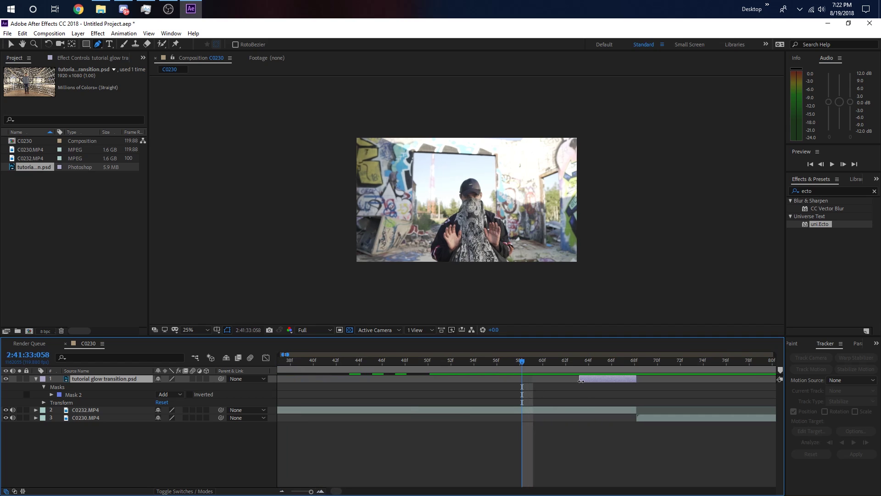
{"action": "left_click_drag", "start_coordinate": [581, 381], "coordinate": [525, 385]}
Preview the cut from C0232.MP4 to C0230.MP4 with the masked still, playing from 2:41:33:051 and from before C0232.MP4 begins.
{"action": "left_click", "coordinate": [447, 362]}
{"action": "key", "text": "space"}
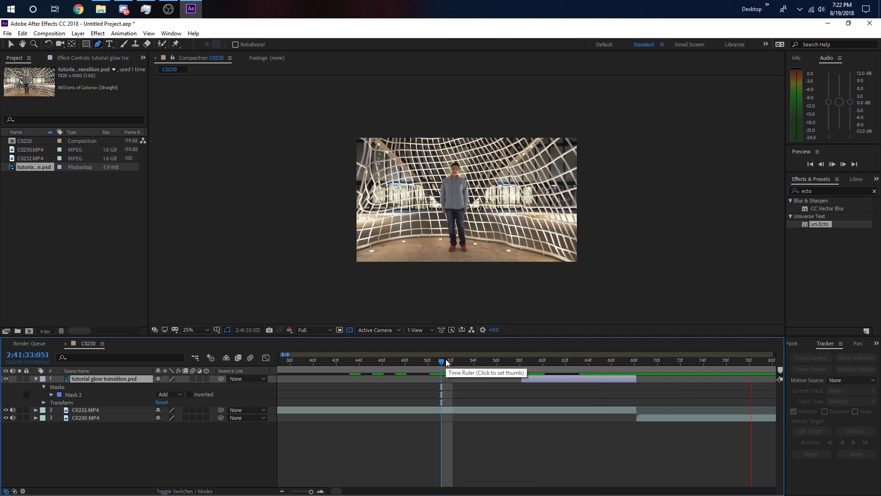
{"action": "key", "text": "space"}
{"action": "left_click", "coordinate": [282, 492]}
{"action": "left_click", "coordinate": [282, 491]}
{"action": "left_click", "coordinate": [282, 491]}
{"action": "left_click", "coordinate": [282, 492]}
{"action": "left_click", "coordinate": [306, 362]}
{"action": "left_click", "coordinate": [379, 368]}
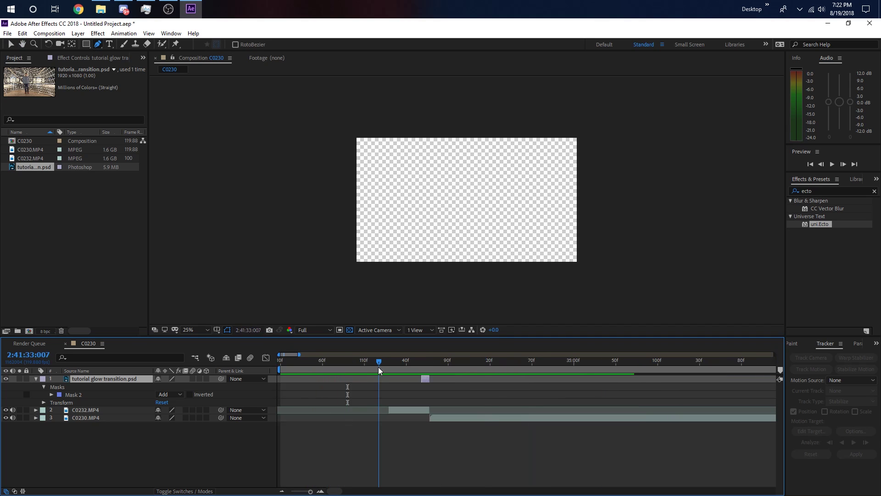
{"action": "key", "text": "space"}
{"action": "key", "text": "space"}
Apply the uni.Ecto effect to the masked still layer at 2:41:33:059, and move the current time to just before C0232.MP4 starts.
{"action": "left_click", "coordinate": [423, 363]}
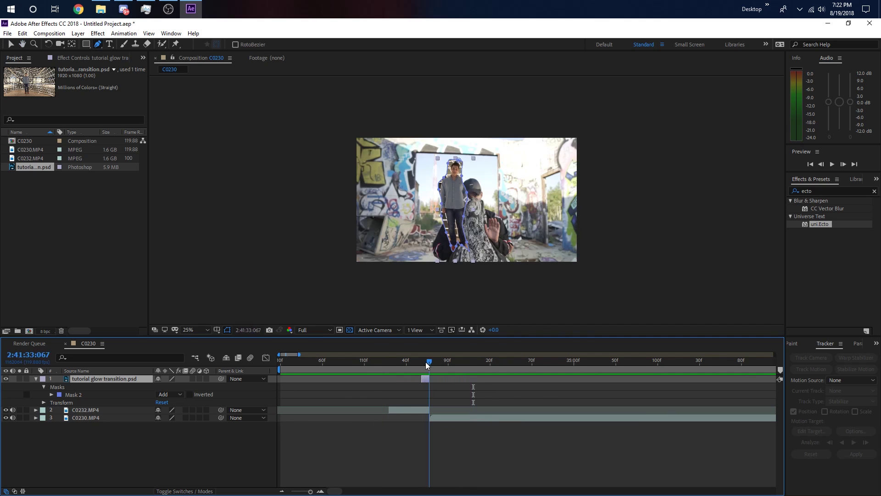
{"action": "left_click_drag", "start_coordinate": [830, 228], "coordinate": [425, 380]}
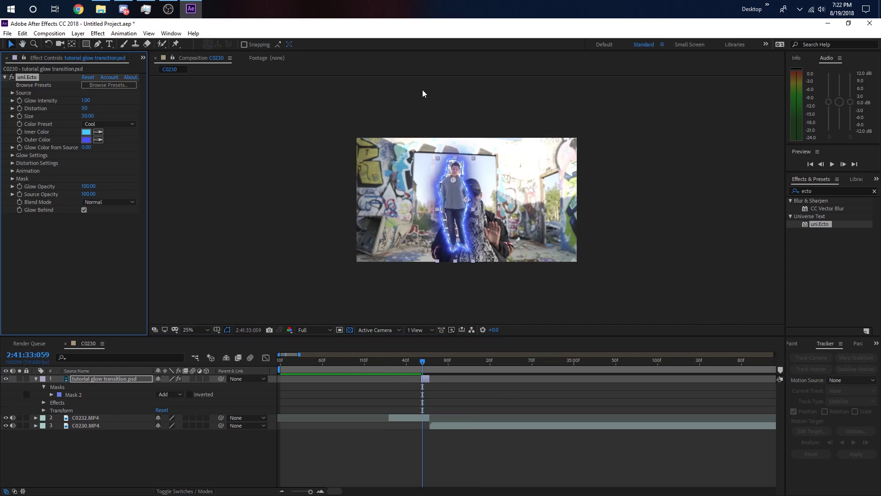
{"action": "left_click", "coordinate": [383, 362]}
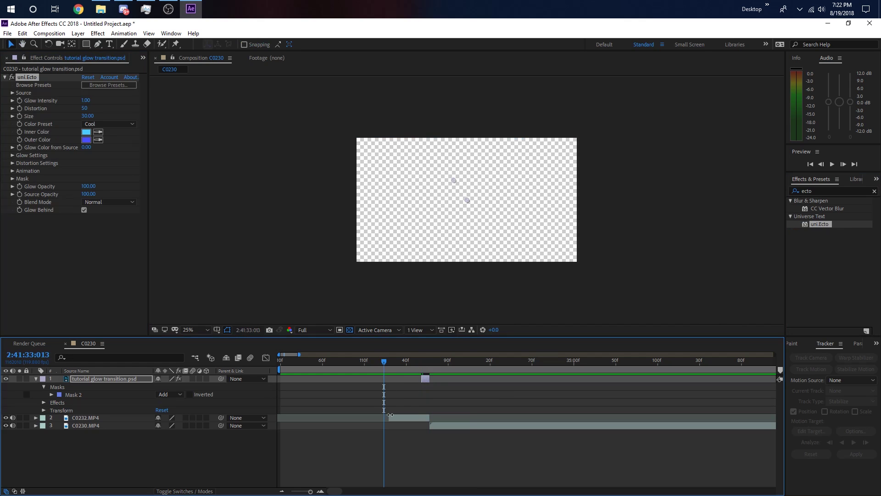
Extend the start of C0232.MP4 back to about 2:41:32:060 and preview the transition up to 2:41:33:059.
{"action": "left_click_drag", "start_coordinate": [390, 415], "coordinate": [319, 416]}
{"action": "key", "text": "space"}
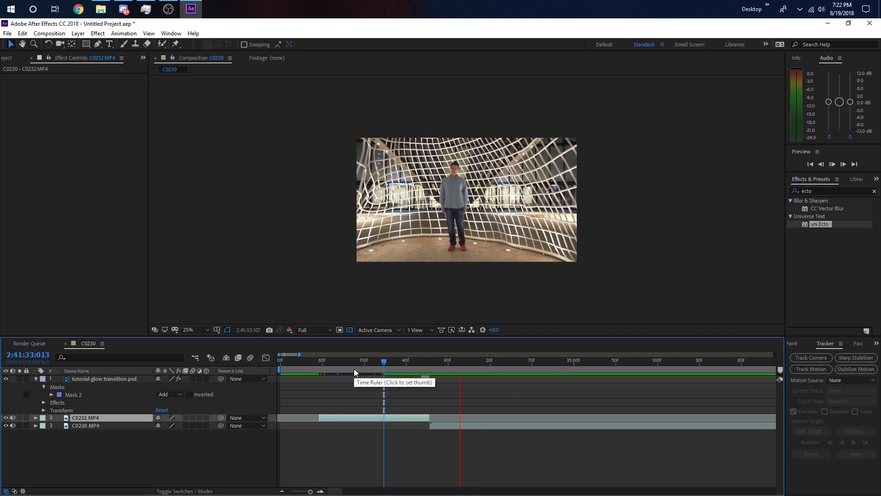
{"action": "left_click_drag", "start_coordinate": [401, 361], "coordinate": [423, 371]}
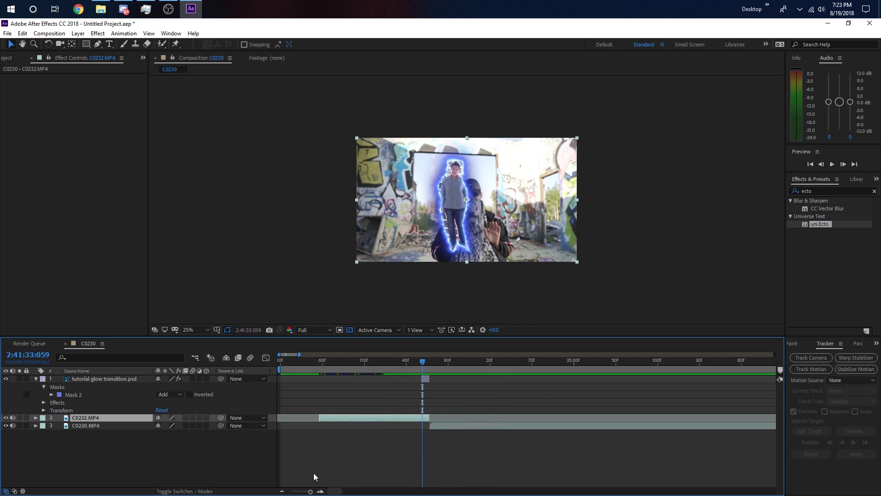
Keyframe the still layer's position from -252, -84 outside the frame at 2:41:33:058 to its original position at the layer's end.
{"action": "left_click", "coordinate": [321, 492]}
{"action": "left_click", "coordinate": [420, 361]}
{"action": "left_click", "coordinate": [418, 380]}
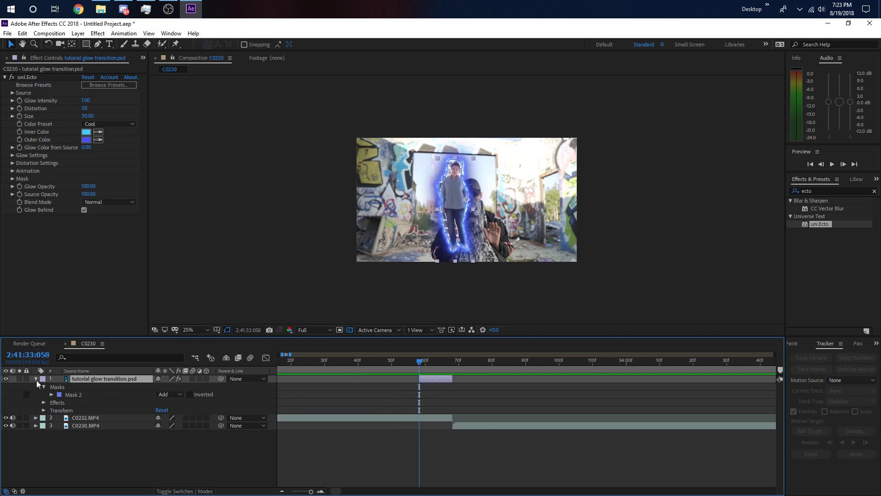
{"action": "key", "text": "p"}
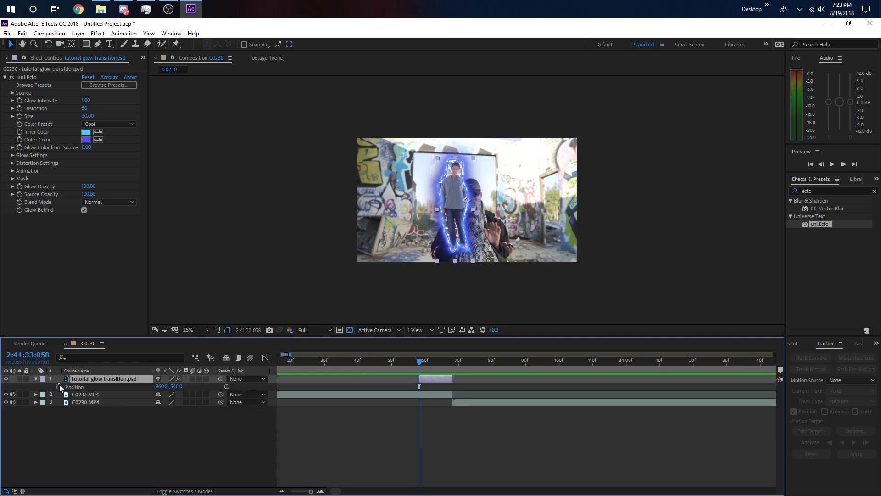
{"action": "left_click", "coordinate": [59, 387]}
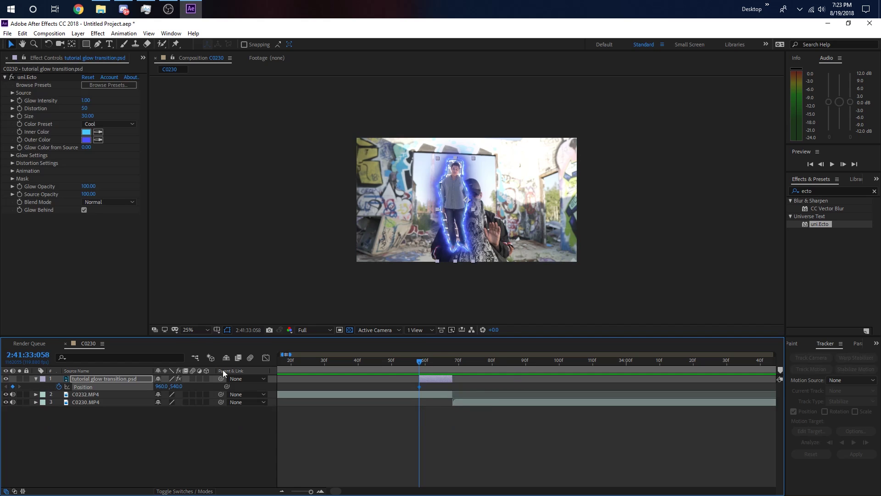
{"action": "left_click_drag", "start_coordinate": [420, 387], "coordinate": [453, 391]}
{"action": "left_click_drag", "start_coordinate": [449, 203], "coordinate": [313, 125]}
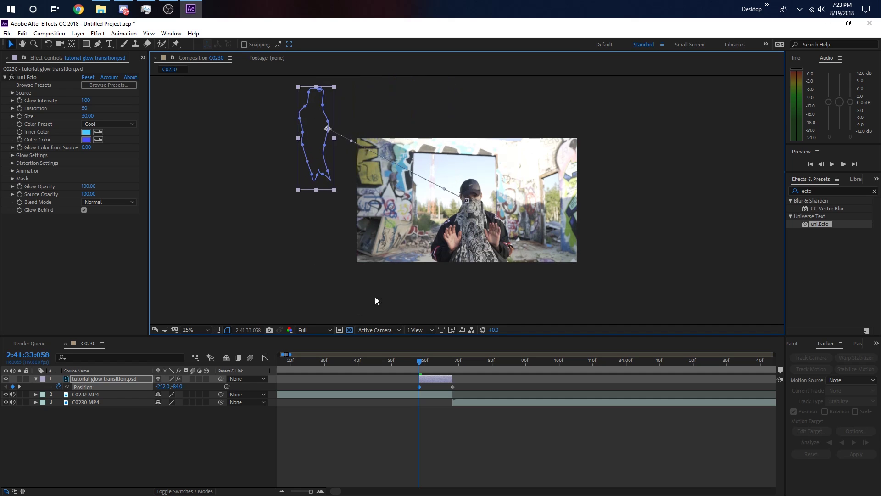
Preview the still layer's movement and bend its motion path into a curve dipping below the frame's edge.
{"action": "mouse_move", "coordinate": [421, 361]}
{"action": "left_mouse_down"}
{"action": "mouse_move", "coordinate": [470, 368]}
{"action": "mouse_move", "coordinate": [382, 365]}
{"action": "mouse_move", "coordinate": [466, 366]}
{"action": "mouse_move", "coordinate": [414, 368]}
{"action": "mouse_move", "coordinate": [422, 367]}
{"action": "left_mouse_up"}
{"action": "key", "text": "space"}
{"action": "left_click_drag", "start_coordinate": [352, 141], "coordinate": [366, 275]}
{"action": "left_click", "coordinate": [414, 367]}
{"action": "left_click_drag", "start_coordinate": [414, 367], "coordinate": [445, 368]}
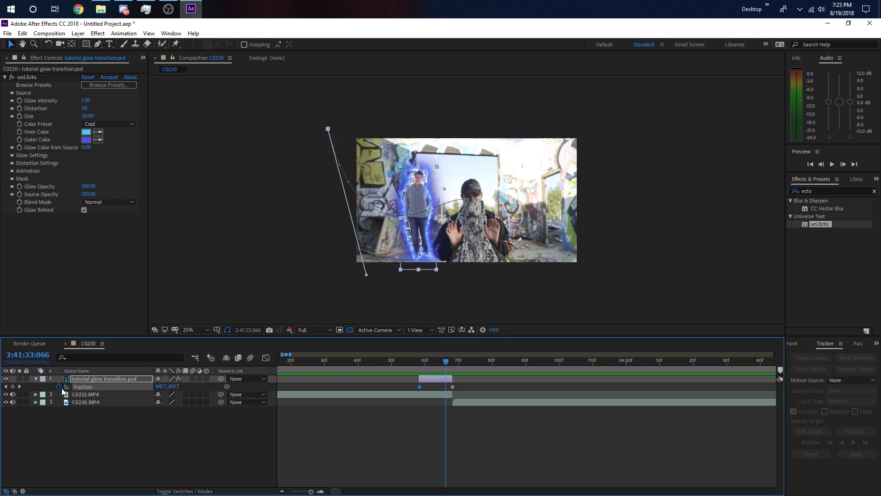
Remove the still layer's position keyframes, move the masked man back over the hooded man's side, and check the layer at 2:41:33:059.
{"action": "left_click", "coordinate": [59, 387]}
{"action": "mouse_move", "coordinate": [445, 365]}
{"action": "left_mouse_down"}
{"action": "mouse_move", "coordinate": [425, 367]}
{"action": "mouse_move", "coordinate": [451, 365]}
{"action": "left_mouse_up"}
{"action": "left_click_drag", "start_coordinate": [421, 216], "coordinate": [457, 216]}
{"action": "left_click_drag", "start_coordinate": [451, 360], "coordinate": [422, 361]}
Collapse the still layer's properties and duplicate the layer twice.
{"action": "left_click", "coordinate": [35, 379]}
{"action": "left_click", "coordinate": [421, 379]}
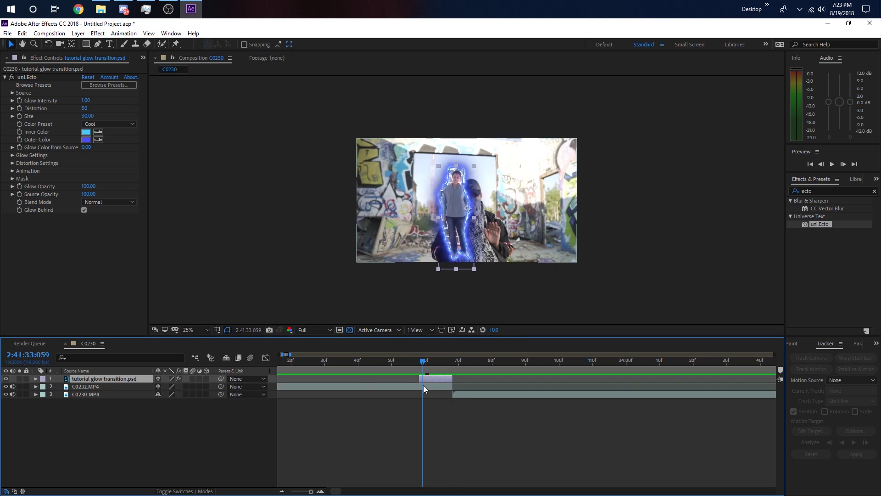
{"action": "key", "text": "ctrl+d"}
{"action": "key", "text": "ctrl+d"}
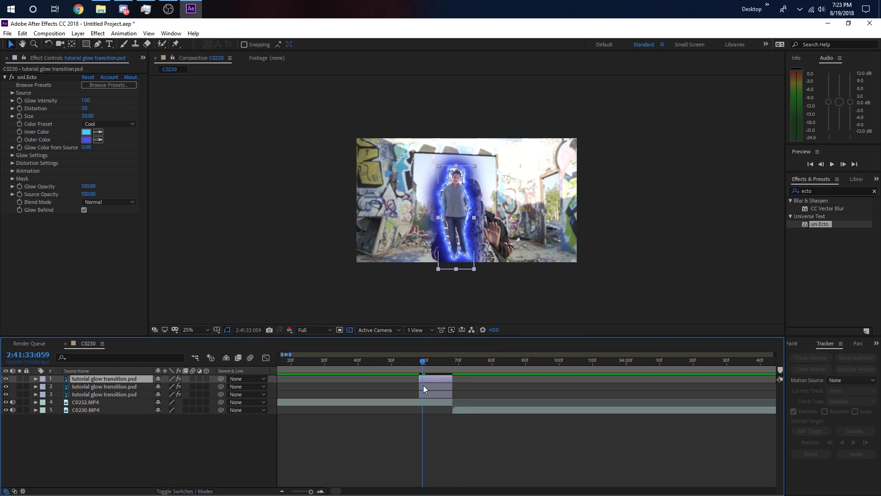
Stagger the starts of the three still layers one frame apart at 2:41:33:058, 059 and 060, keeping their shared end.
{"action": "left_click", "coordinate": [458, 208]}
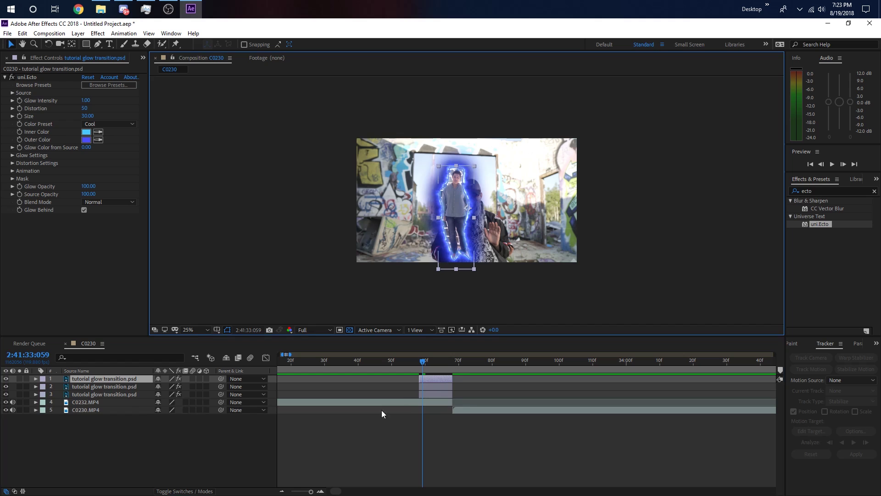
{"action": "left_click", "coordinate": [320, 491]}
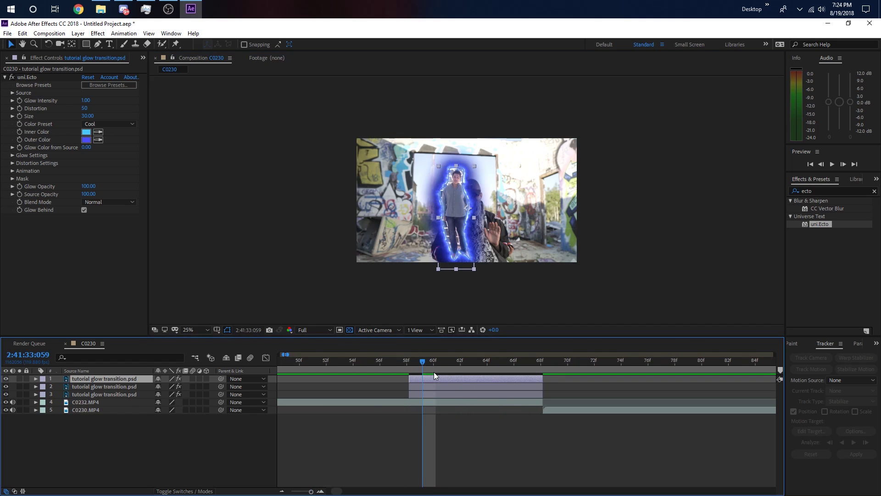
{"action": "left_click", "coordinate": [412, 362]}
{"action": "left_click", "coordinate": [414, 396]}
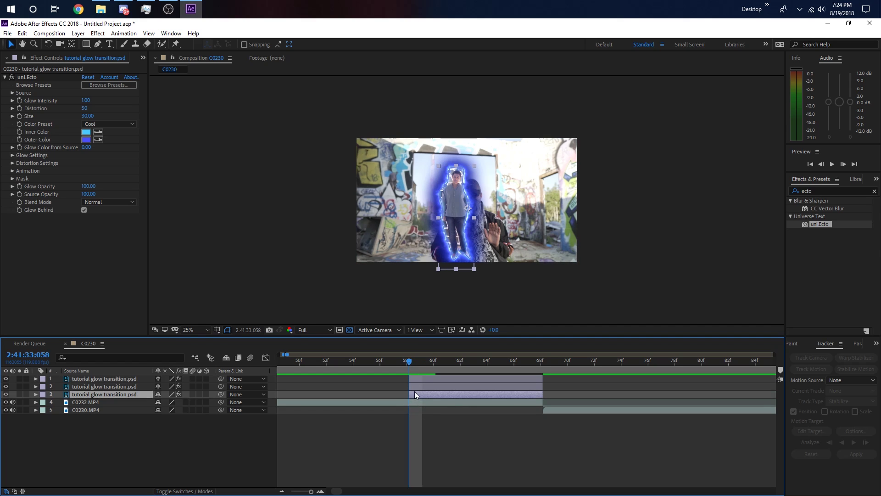
{"action": "left_click_drag", "start_coordinate": [406, 387], "coordinate": [436, 378]}
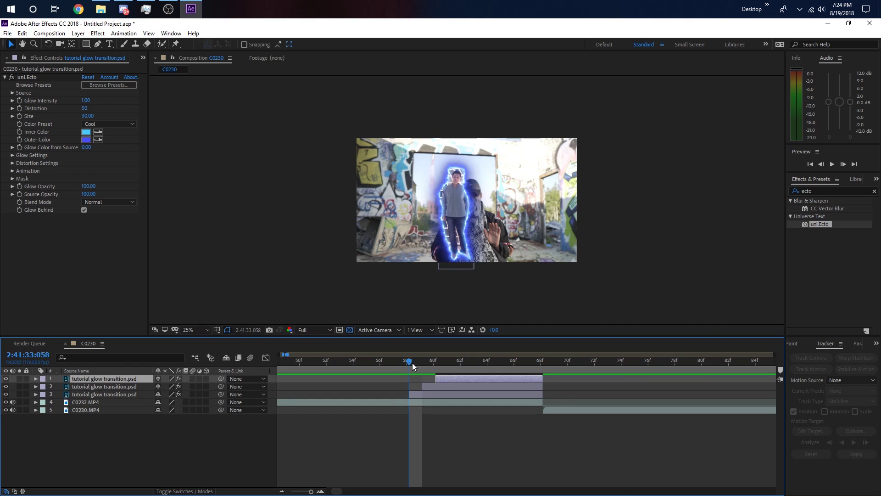
Shift the lowest still copy well left of the hooded man and place the middle copy between it and the top copy.
{"action": "left_click", "coordinate": [410, 394]}
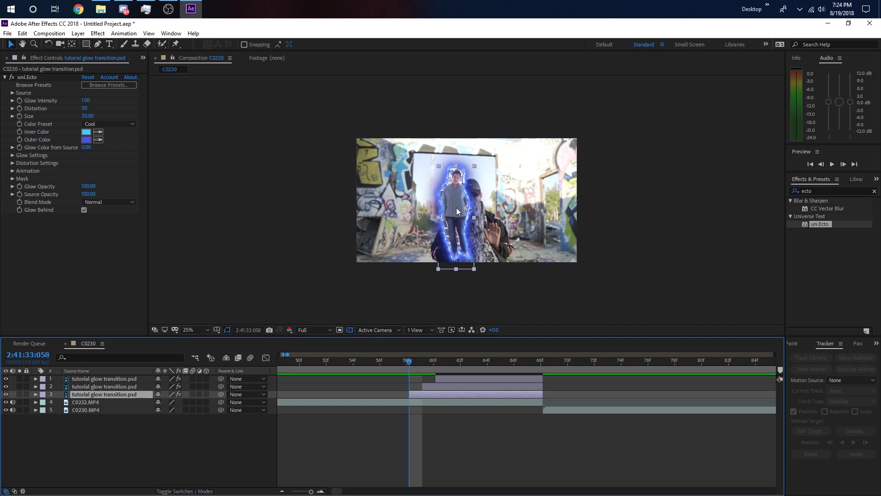
{"action": "left_click_drag", "start_coordinate": [458, 223], "coordinate": [425, 226]}
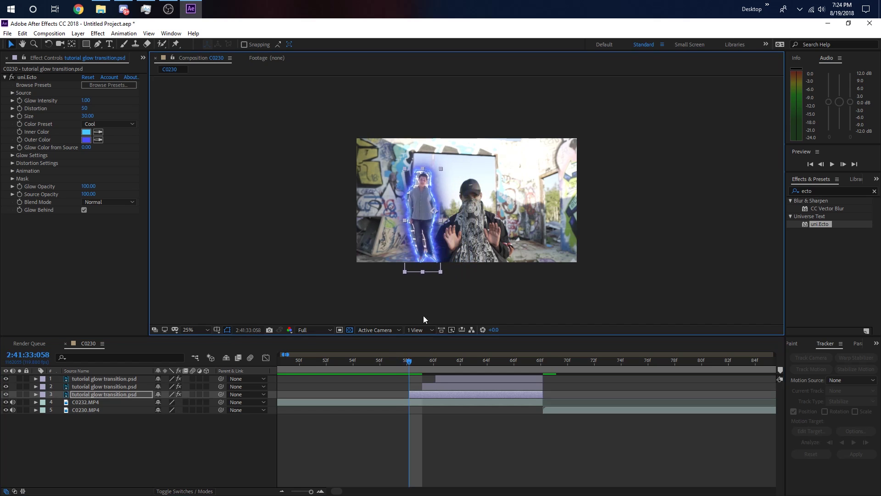
{"action": "left_click", "coordinate": [424, 386]}
{"action": "left_click", "coordinate": [425, 360]}
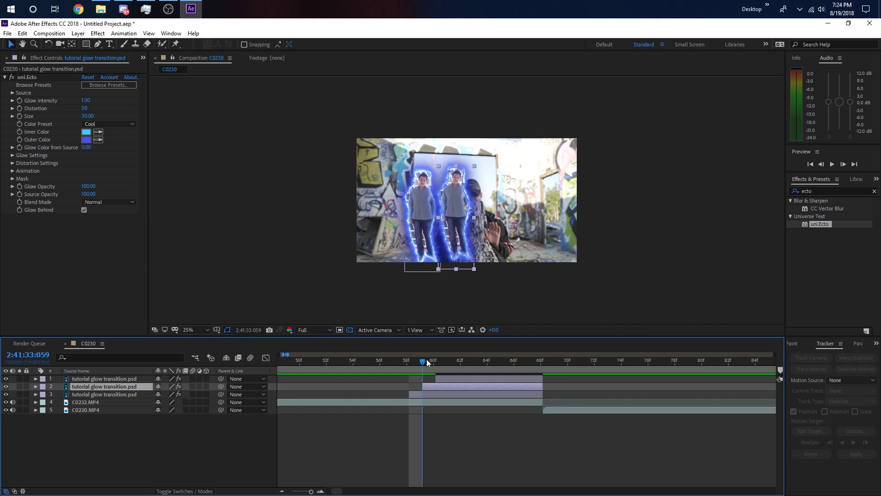
{"action": "left_click_drag", "start_coordinate": [458, 221], "coordinate": [444, 221]}
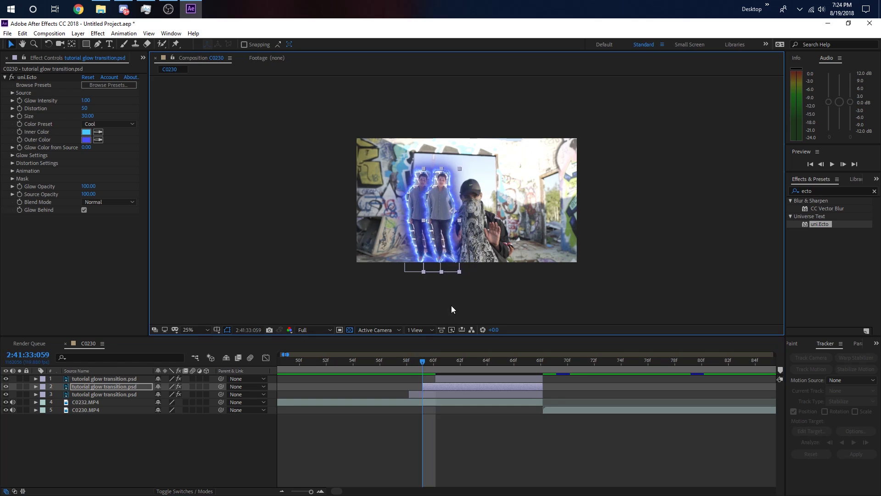
Preview the staggered glowing copies from 2:41:33:054 and from 2:41:33:029 with the timeline zoomed out.
{"action": "left_click_drag", "start_coordinate": [422, 364], "coordinate": [509, 379]}
{"action": "key", "text": "space"}
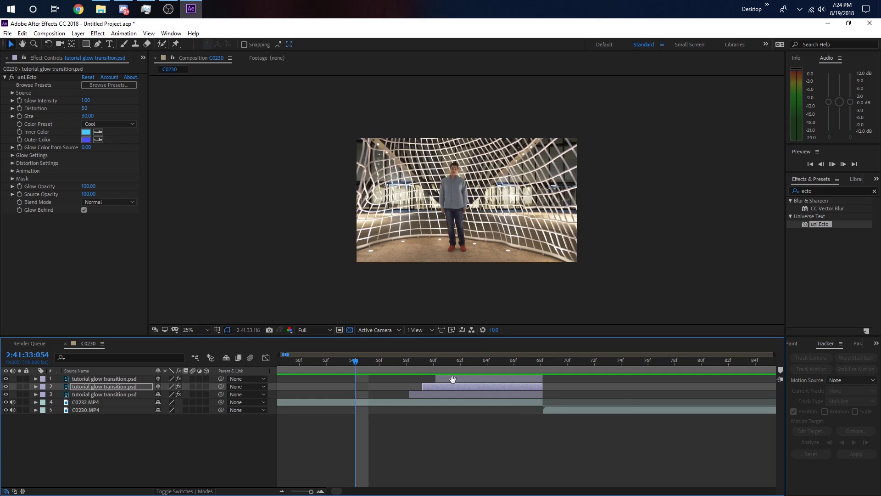
{"action": "key", "text": "space"}
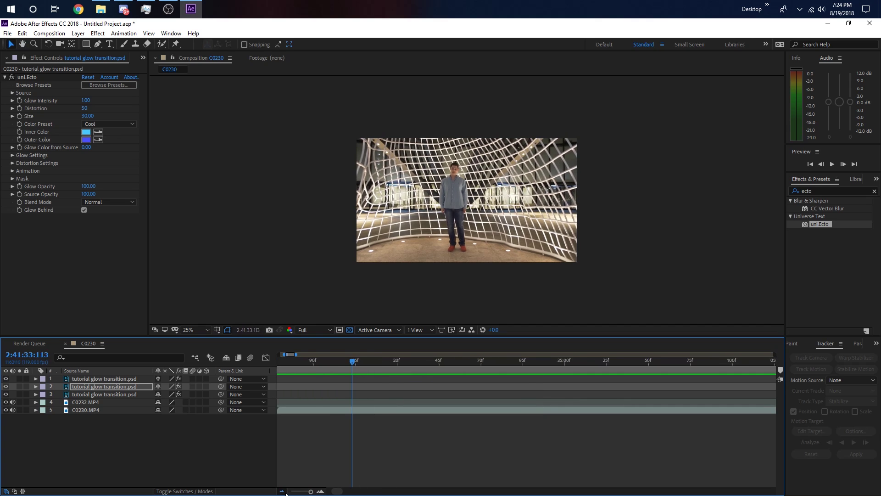
{"action": "left_click", "coordinate": [283, 492]}
{"action": "left_click_drag", "start_coordinate": [320, 359], "coordinate": [313, 364]}
{"action": "key", "text": "space"}
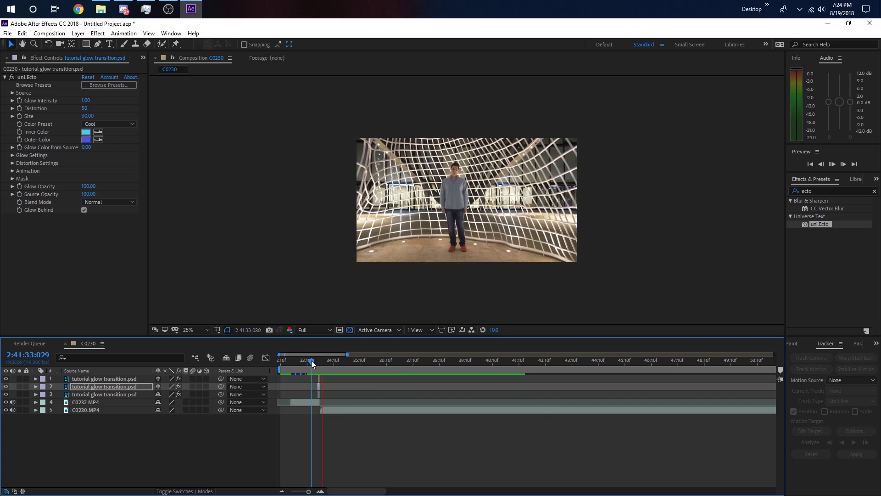
{"action": "key", "text": "space"}
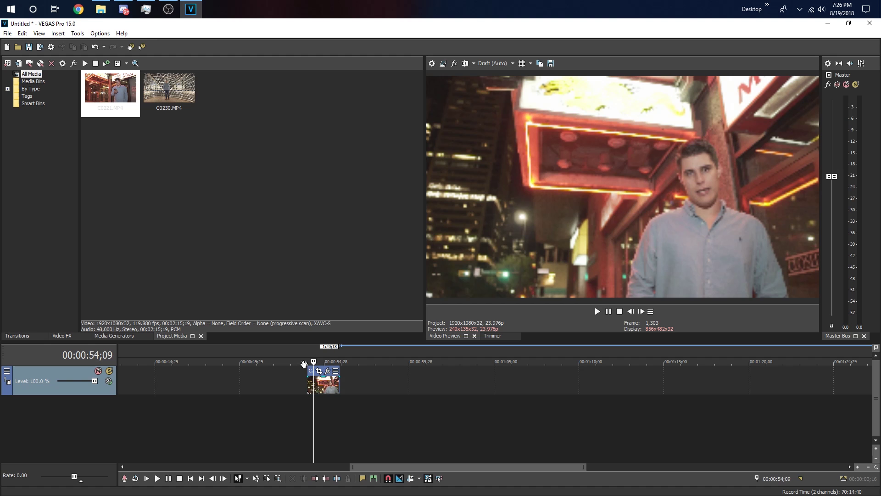
In VEGAS Pro, play the C0221 event from 00:00:54;04 to review the man's movement.
{"action": "left_click", "coordinate": [312, 360]}
{"action": "key", "text": "space"}
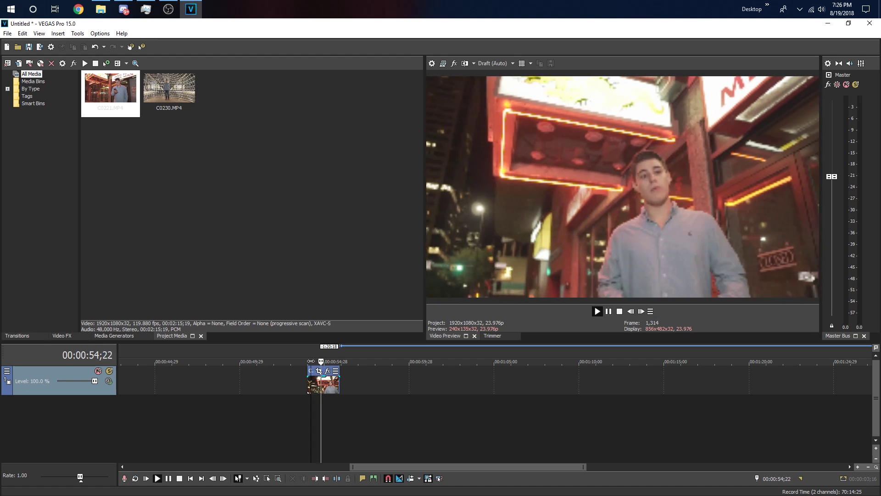
{"action": "key", "text": "space"}
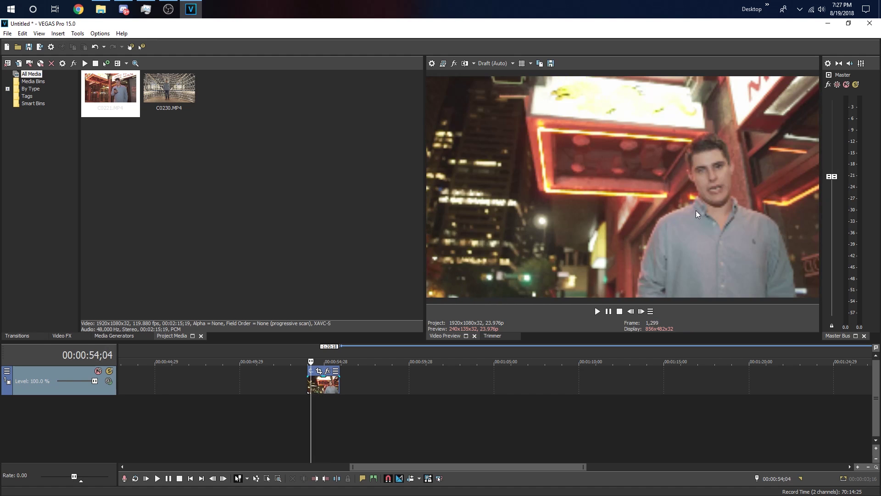
{"action": "key", "text": "space"}
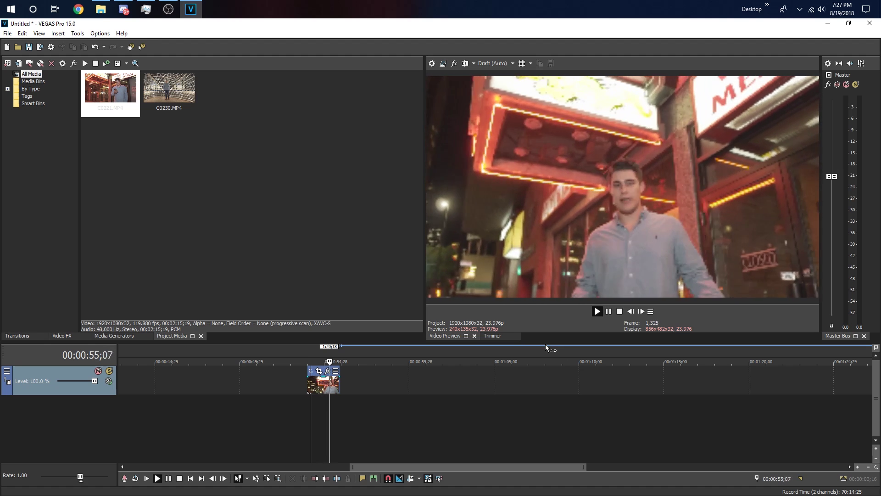
{"action": "key", "text": "space"}
Insert a new video track above the C0221 event and place a copy of the event on it at the same time.
{"action": "left_click", "coordinate": [329, 385]}
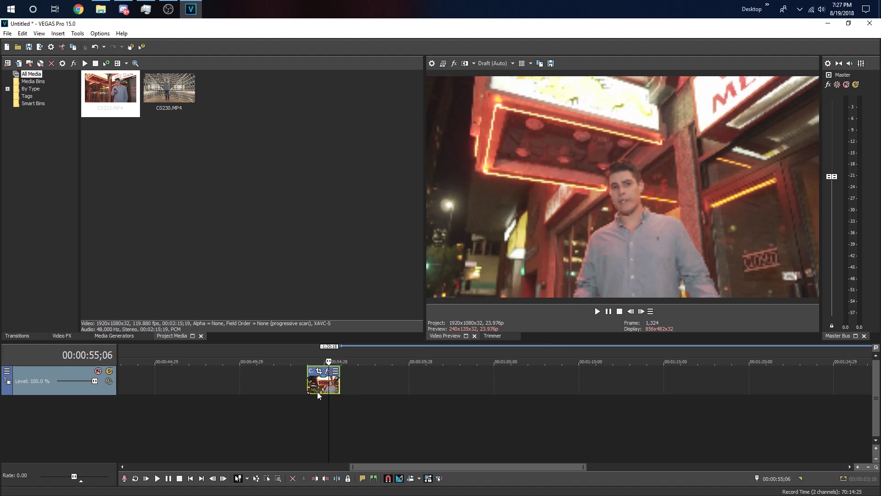
{"action": "right_click", "coordinate": [346, 378]}
{"action": "left_click", "coordinate": [387, 388]}
{"action": "right_click", "coordinate": [353, 384]}
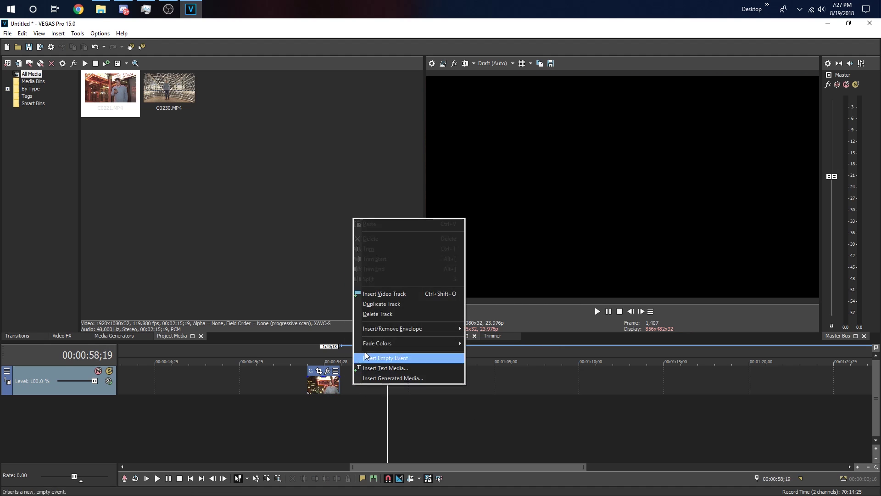
{"action": "left_click", "coordinate": [377, 294]}
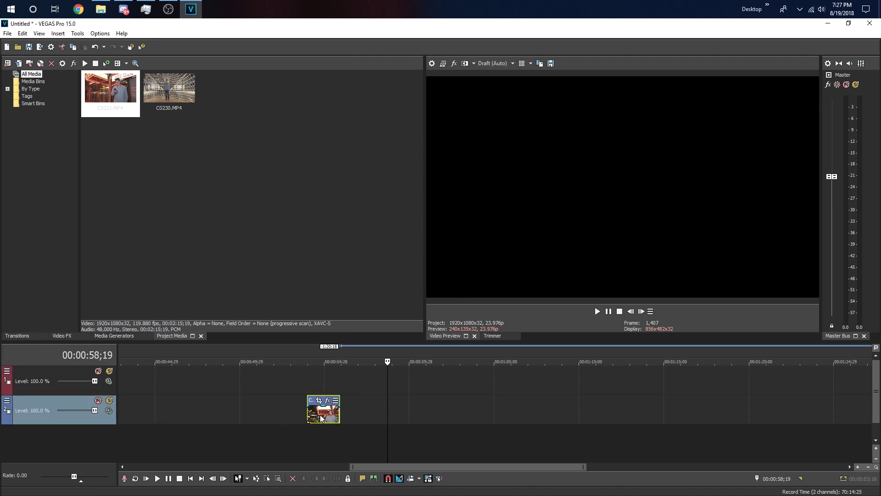
{"action": "left_click", "coordinate": [320, 415]}
{"action": "left_click_drag", "start_coordinate": [325, 420], "coordinate": [329, 389]}
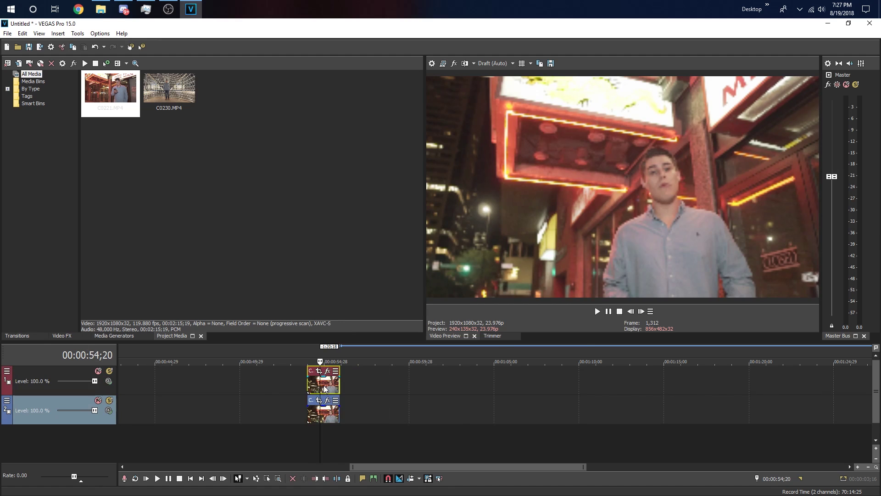
Open Event Pan/Crop for the upper C0221 event with the cursor at 00:00:54;01 and enable its mask.
{"action": "scroll", "coordinate": [325, 390], "scroll_direction": "up", "scroll_amount": 1}
{"action": "left_click", "coordinate": [468, 388]}
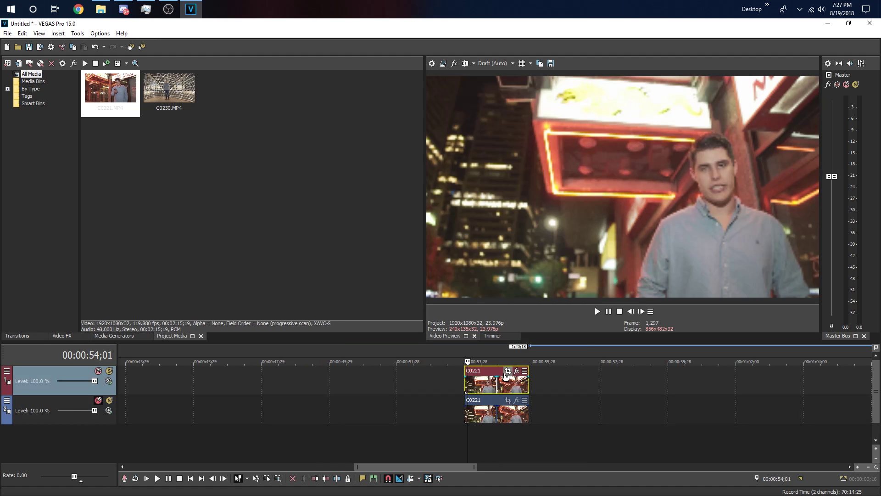
{"action": "left_click", "coordinate": [507, 376]}
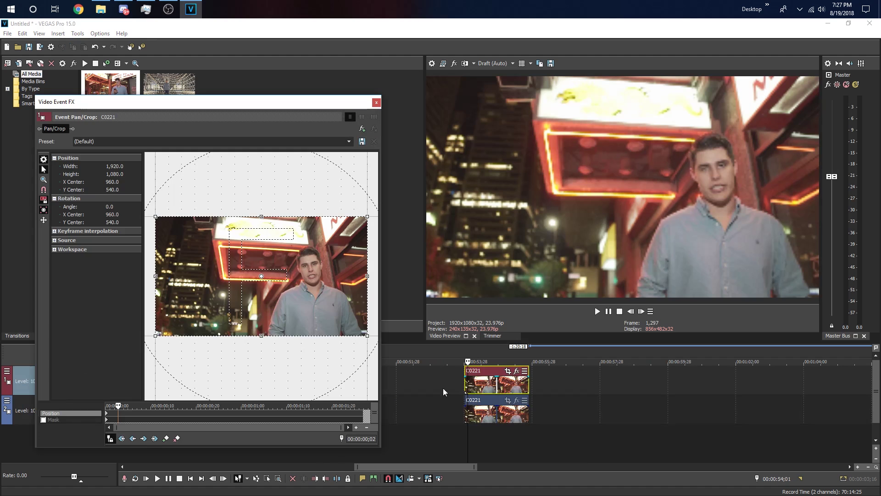
{"action": "left_click", "coordinate": [44, 420]}
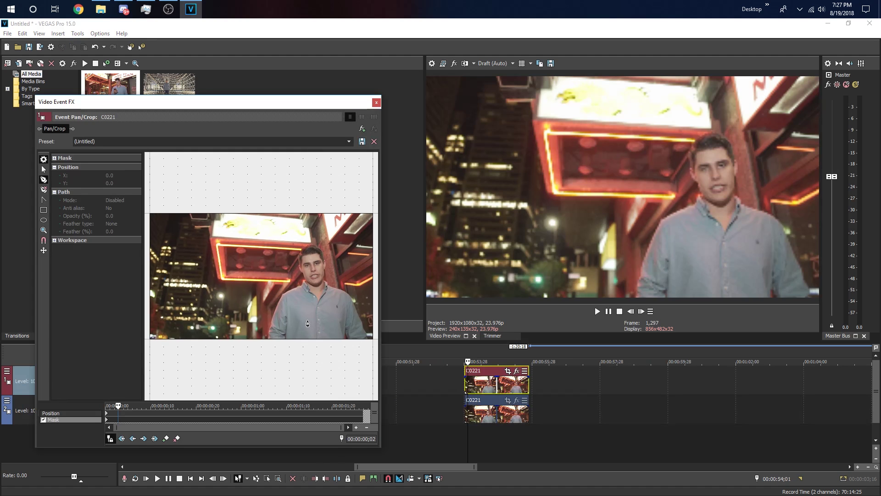
Draw a closed mask around the man in the upper C0221 event and check it at 00:00:54;14.
{"action": "left_click", "coordinate": [270, 344]}
{"action": "left_click", "coordinate": [283, 297]}
{"action": "left_click", "coordinate": [307, 286]}
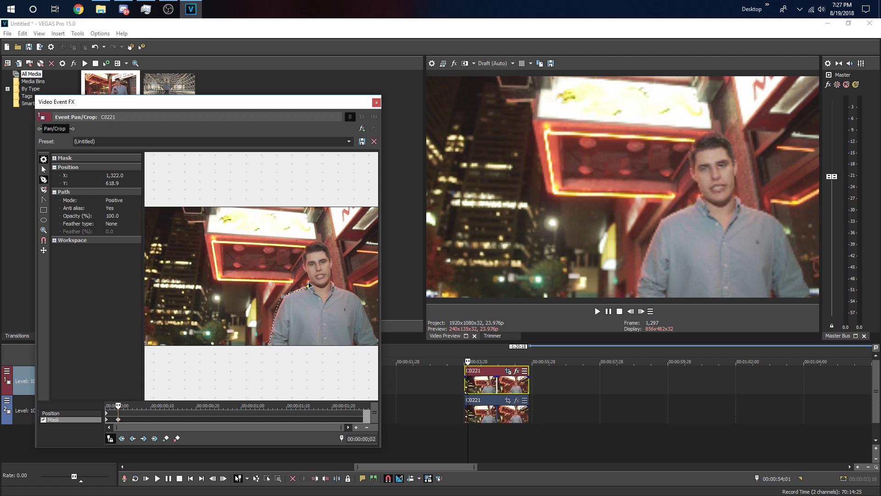
{"action": "left_click", "coordinate": [304, 267]}
{"action": "left_click", "coordinate": [319, 243]}
{"action": "left_click", "coordinate": [330, 259]}
{"action": "left_click", "coordinate": [336, 287]}
{"action": "left_click", "coordinate": [357, 295]}
{"action": "left_click", "coordinate": [373, 340]}
{"action": "left_click", "coordinate": [266, 342]}
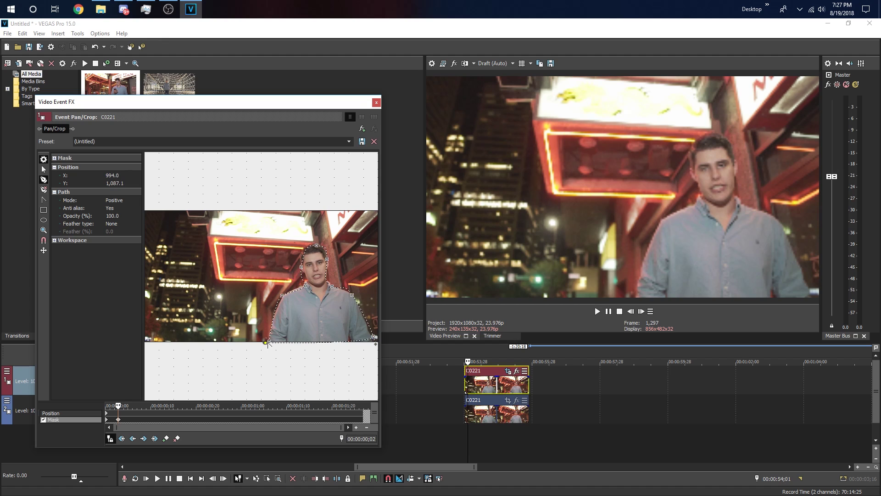
{"action": "left_click", "coordinate": [270, 343]}
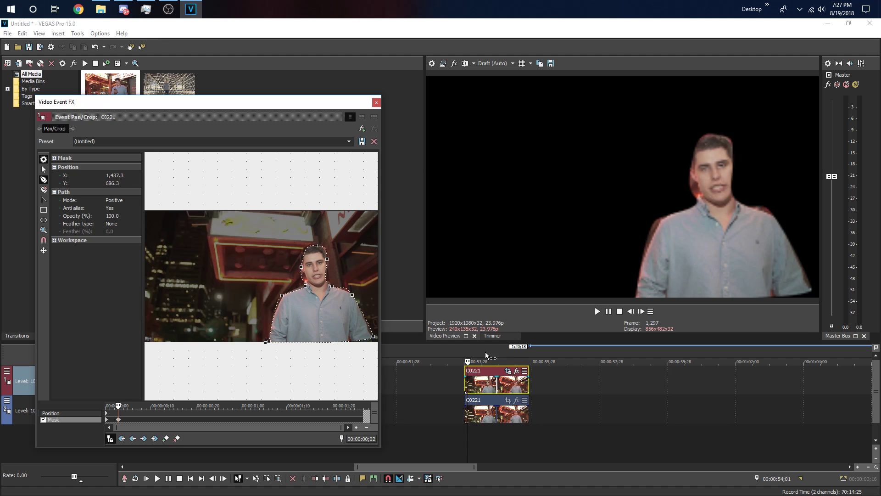
{"action": "mouse_move", "coordinate": [468, 361]}
{"action": "left_mouse_down"}
{"action": "mouse_move", "coordinate": [537, 361]}
{"action": "mouse_move", "coordinate": [483, 361]}
{"action": "left_mouse_up"}
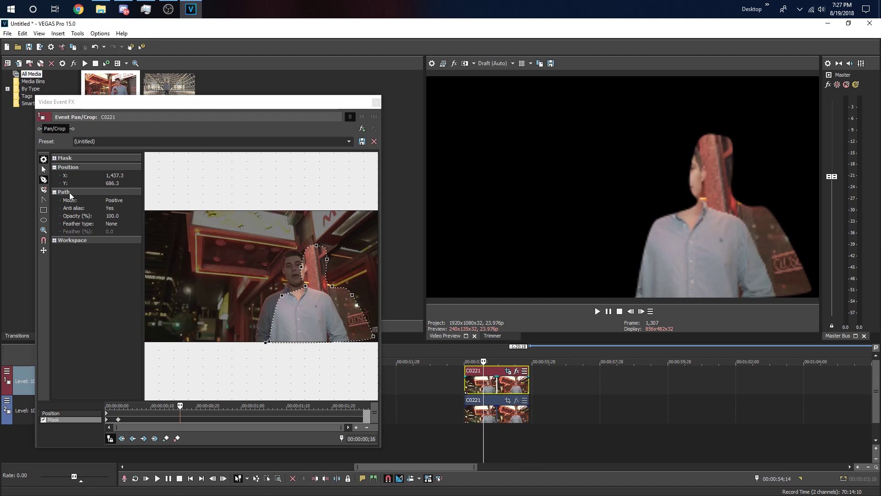
Sync the mask timeline with the project cursor and move the mask onto the man at 00:00:54;10.
{"action": "left_click", "coordinate": [110, 439]}
{"action": "left_click_drag", "start_coordinate": [483, 361], "coordinate": [502, 362]}
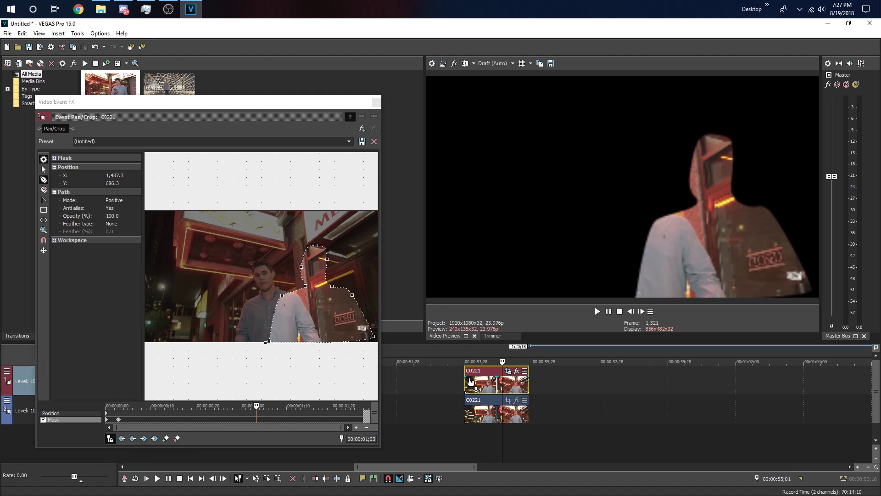
{"action": "left_click", "coordinate": [118, 419]}
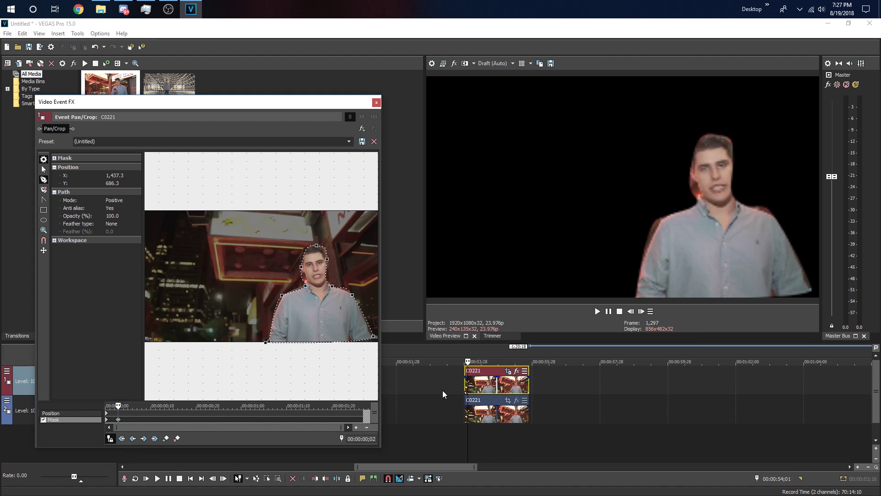
{"action": "left_click", "coordinate": [478, 393]}
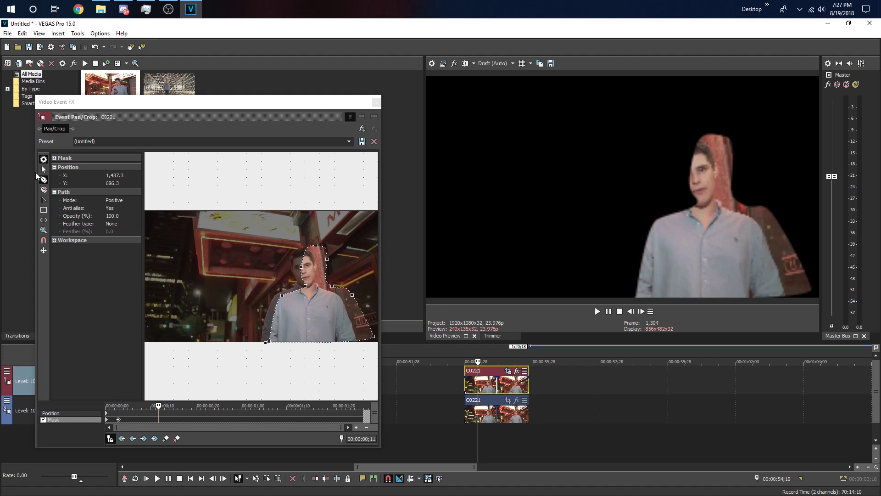
{"action": "left_click", "coordinate": [44, 169]}
{"action": "left_click_drag", "start_coordinate": [308, 281], "coordinate": [299, 282]}
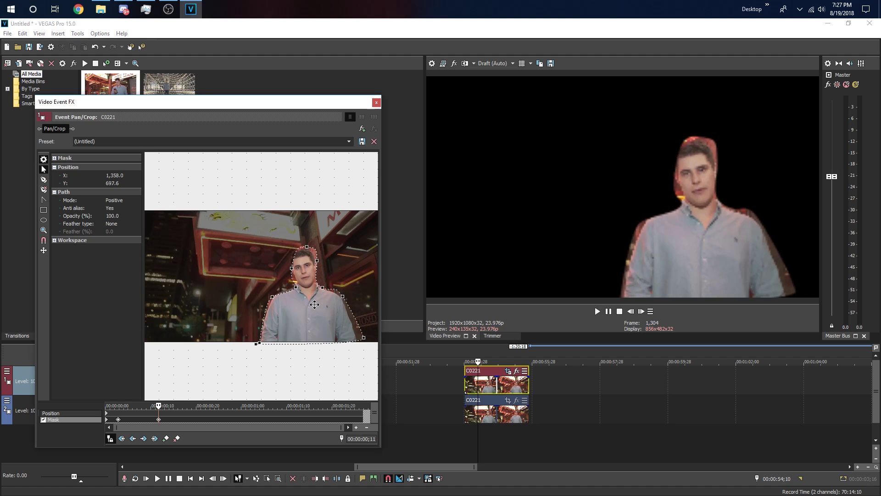
Reposition the mask over the man at four more points from 00:00:54;24 to 00:00:55;25, and close Event Pan/Crop.
{"action": "left_click", "coordinate": [494, 386]}
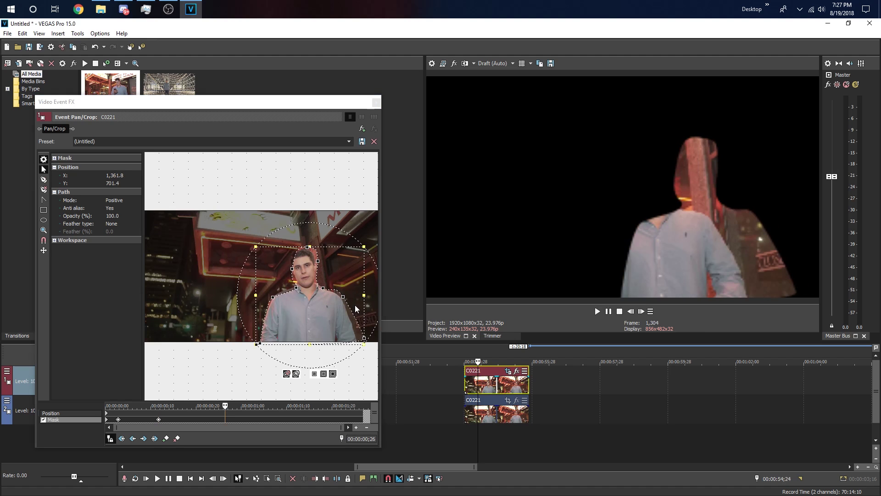
{"action": "left_click_drag", "start_coordinate": [327, 311], "coordinate": [297, 315]}
{"action": "left_click", "coordinate": [511, 386]}
{"action": "left_click", "coordinate": [524, 386]}
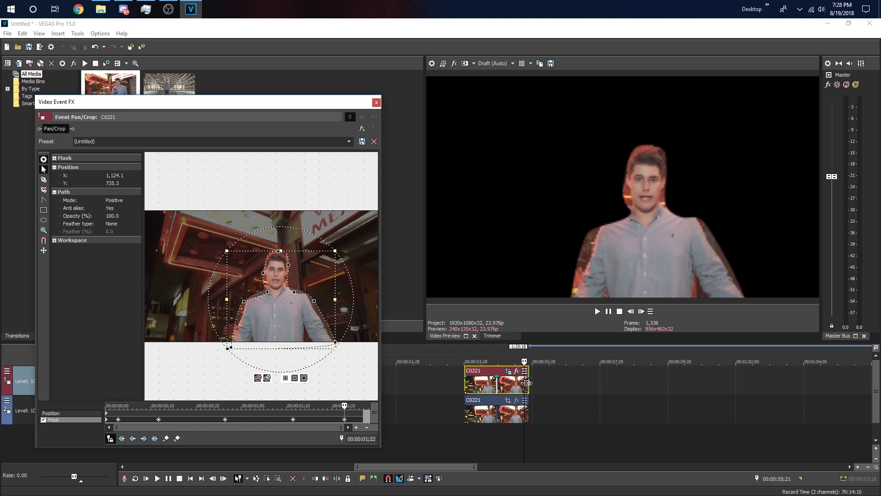
{"action": "left_click", "coordinate": [529, 383]}
{"action": "left_click_drag", "start_coordinate": [295, 319], "coordinate": [302, 312]}
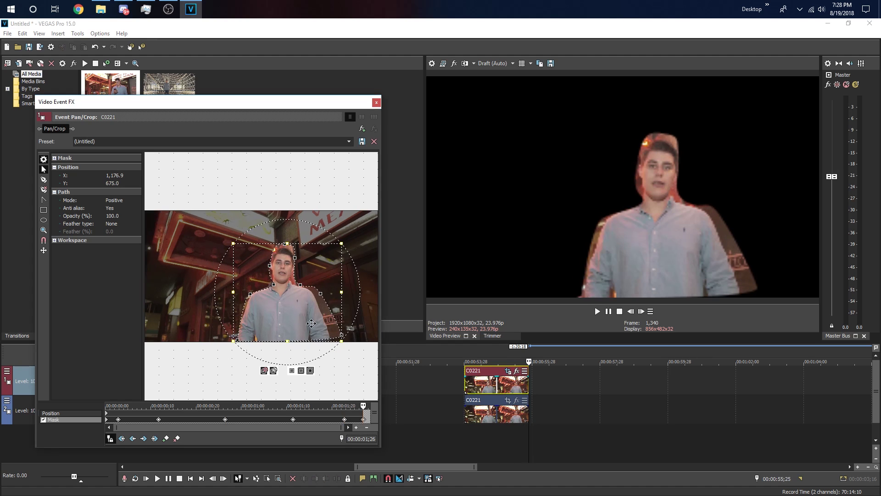
{"action": "left_click", "coordinate": [376, 103]}
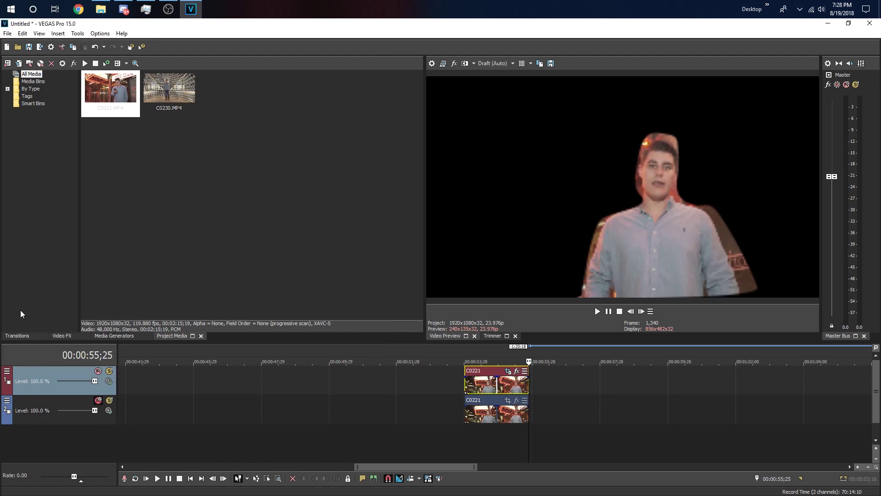
Apply the default uni.Ecto effect to the masked upper C0221 event.
{"action": "left_click", "coordinate": [64, 335]}
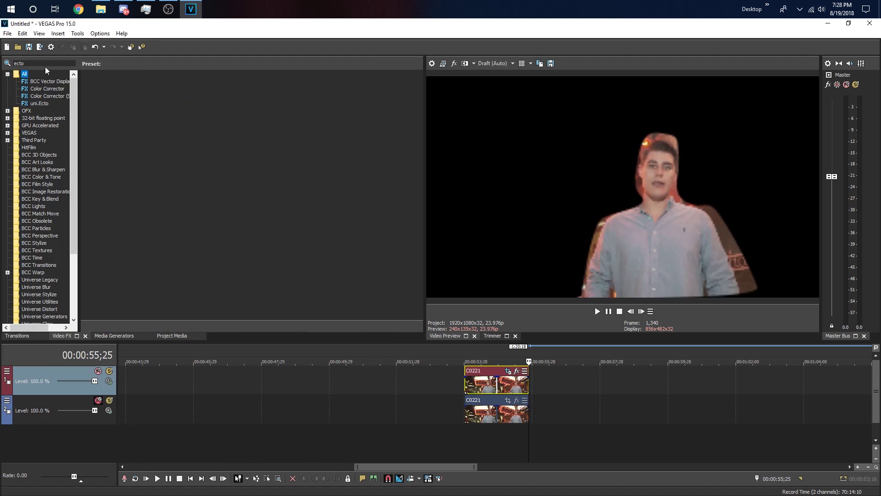
{"action": "left_click", "coordinate": [42, 104]}
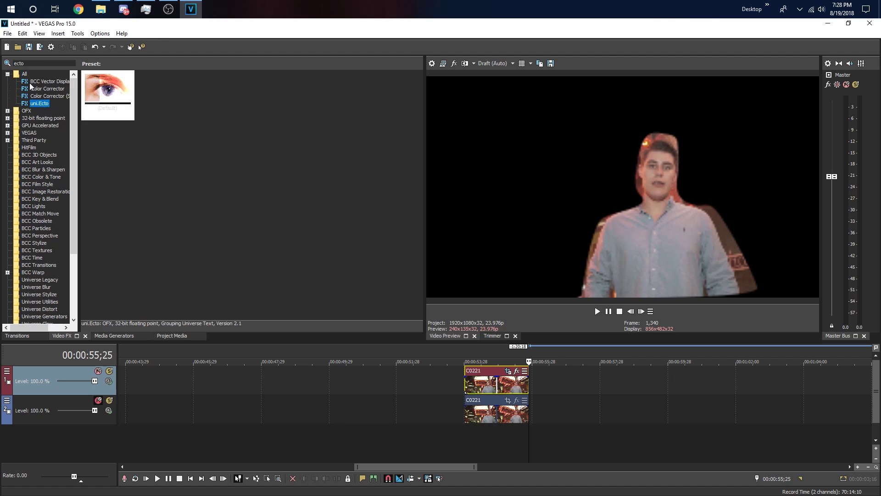
{"action": "left_click_drag", "start_coordinate": [107, 92], "coordinate": [499, 385]}
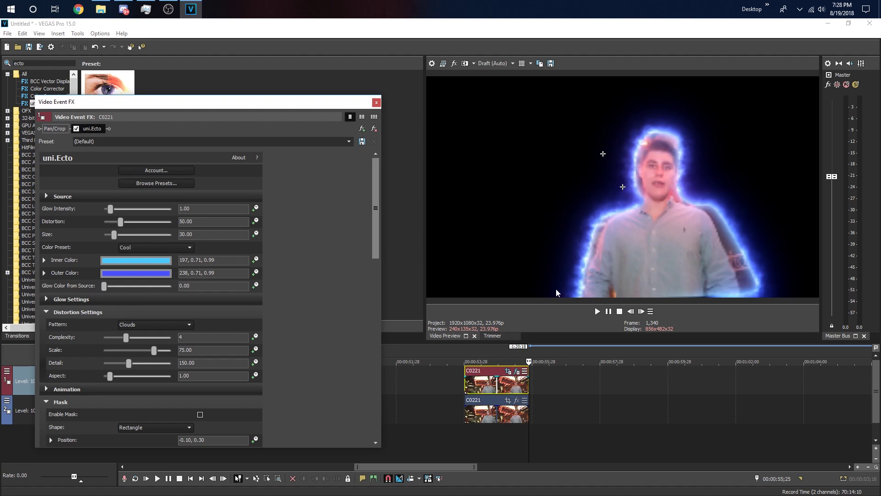
Set the uni.Ecto color preset to Slimer and its inner color to magenta (302, 0.84, 0.93).
{"action": "left_click", "coordinate": [155, 247]}
{"action": "left_click", "coordinate": [156, 263]}
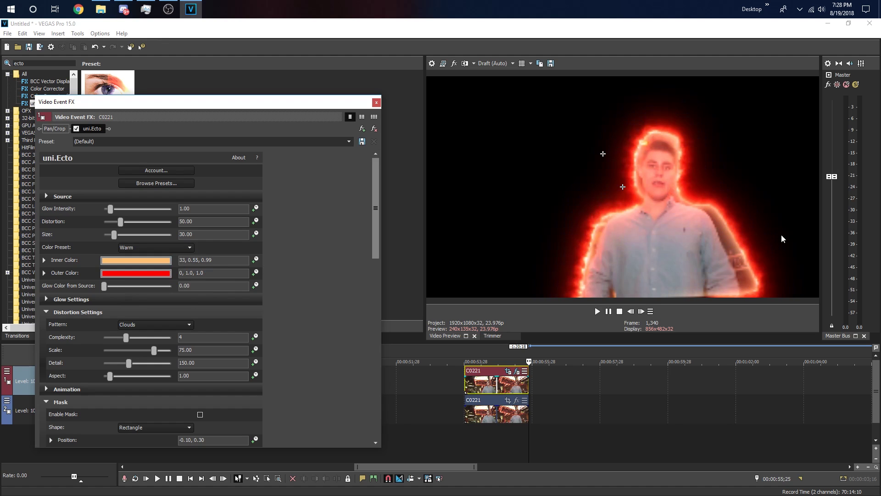
{"action": "left_click", "coordinate": [146, 248]}
{"action": "left_click", "coordinate": [143, 288]}
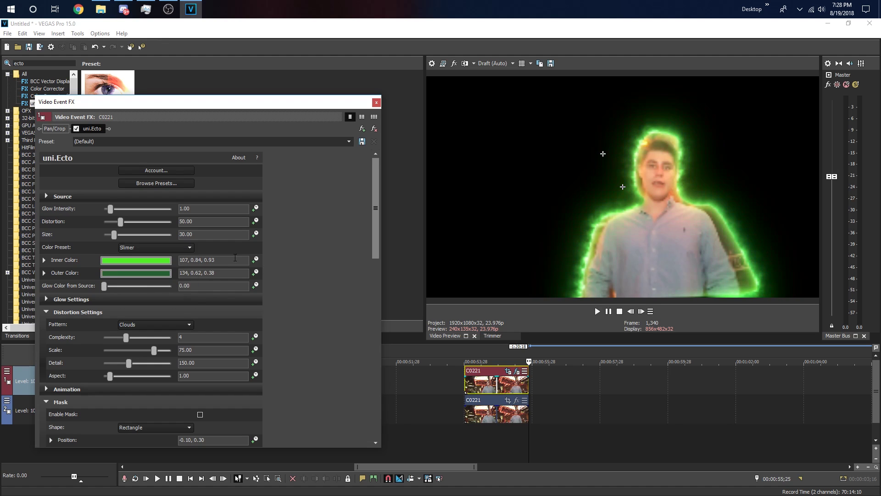
{"action": "left_click", "coordinate": [153, 262]}
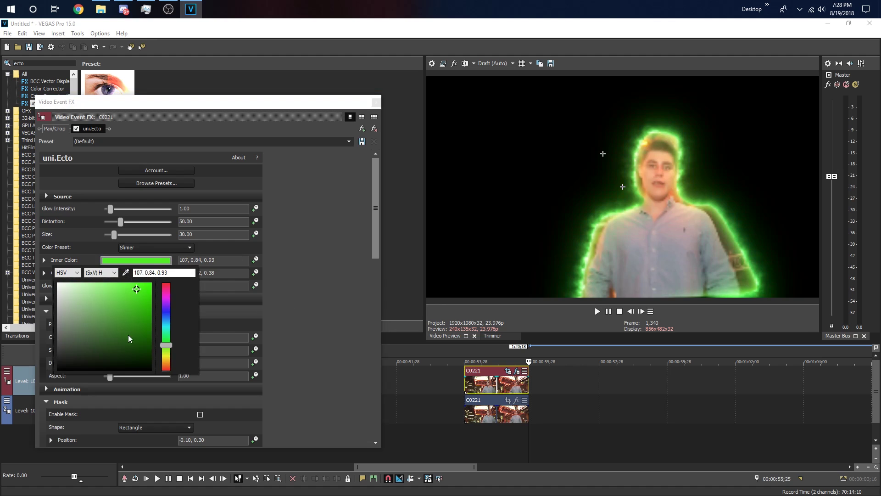
{"action": "left_click", "coordinate": [165, 299]}
{"action": "left_click", "coordinate": [165, 297]}
{"action": "left_click", "coordinate": [238, 301]}
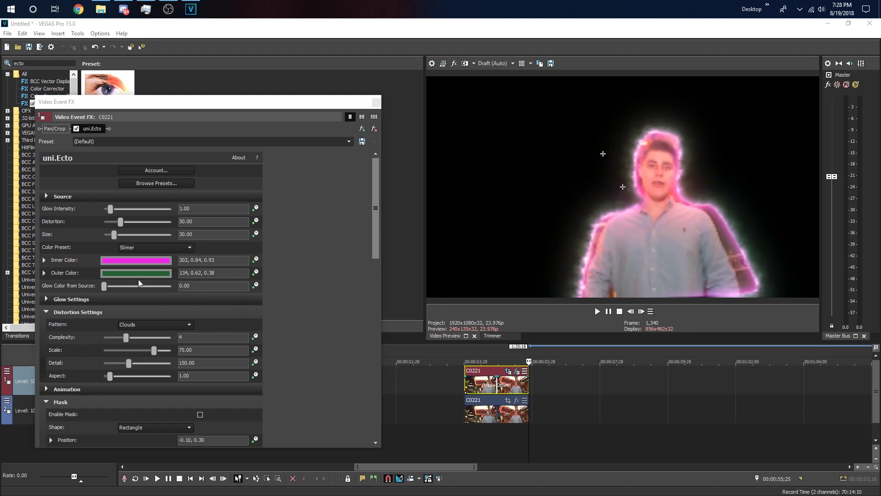
Set the uni.Ecto glow intensity to 2.18 and play the glowing event from 00:00:54;04.
{"action": "mouse_move", "coordinate": [111, 209]}
{"action": "left_mouse_down"}
{"action": "mouse_move", "coordinate": [165, 208]}
{"action": "mouse_move", "coordinate": [118, 210]}
{"action": "left_mouse_up"}
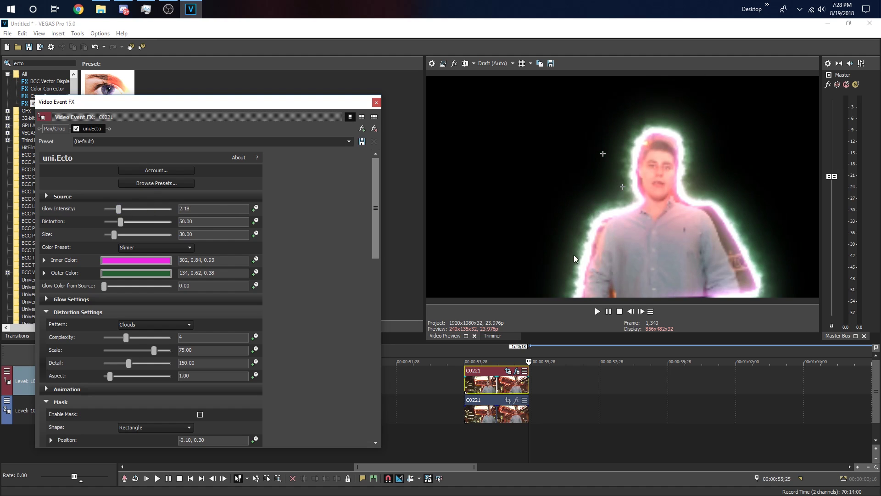
{"action": "left_click", "coordinate": [472, 385]}
{"action": "key", "text": "space"}
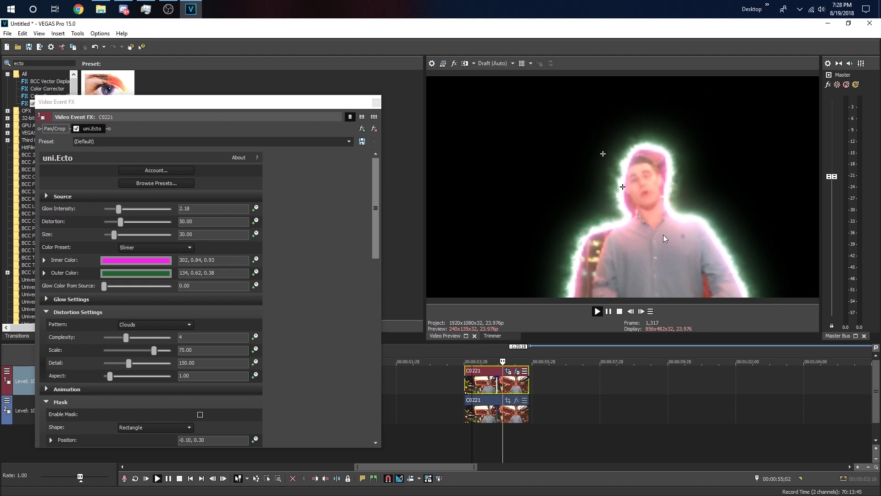
{"action": "key", "text": "space"}
Set the video preview quality to Preview (Auto) and play the glowing event.
{"action": "left_click", "coordinate": [495, 63]}
{"action": "mouse_move", "coordinate": [497, 82]}
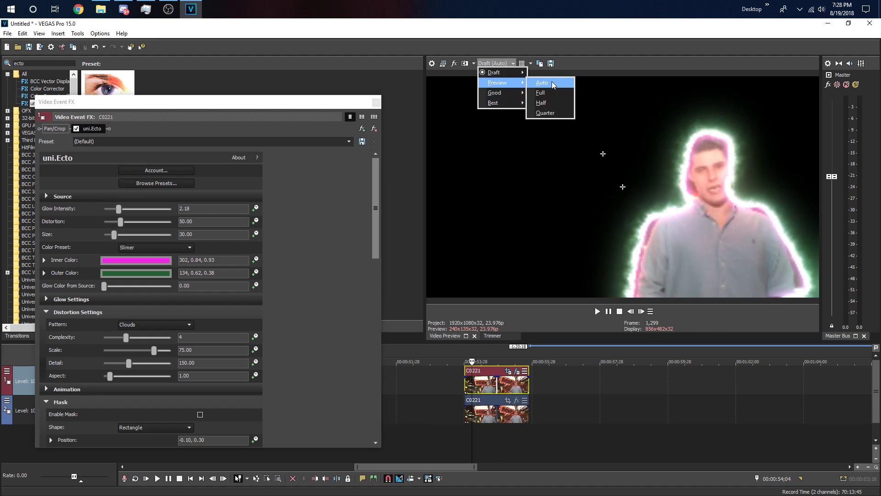
{"action": "left_click", "coordinate": [546, 82]}
{"action": "key", "text": "Up"}
{"action": "key", "text": "space"}
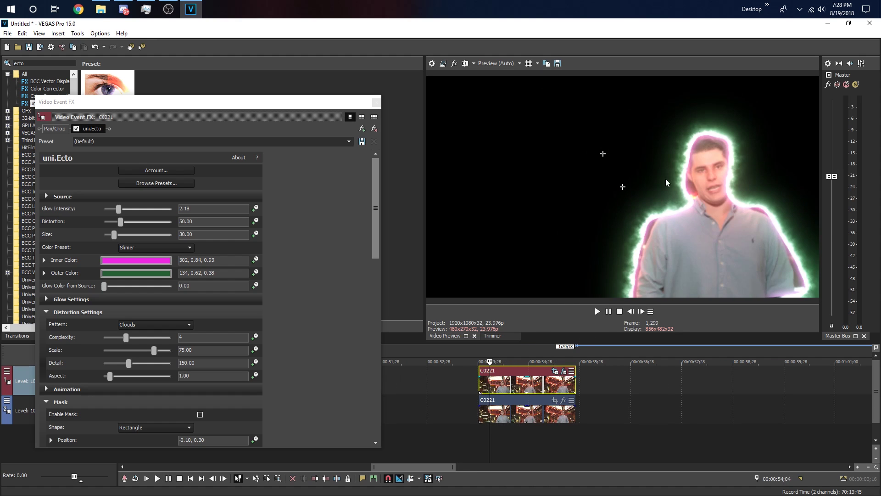
{"action": "key", "text": "space"}
Try uni.Ecto distortion values of 200 and 0, and settle on 34.01.
{"action": "left_click_drag", "start_coordinate": [120, 222], "coordinate": [167, 224]}
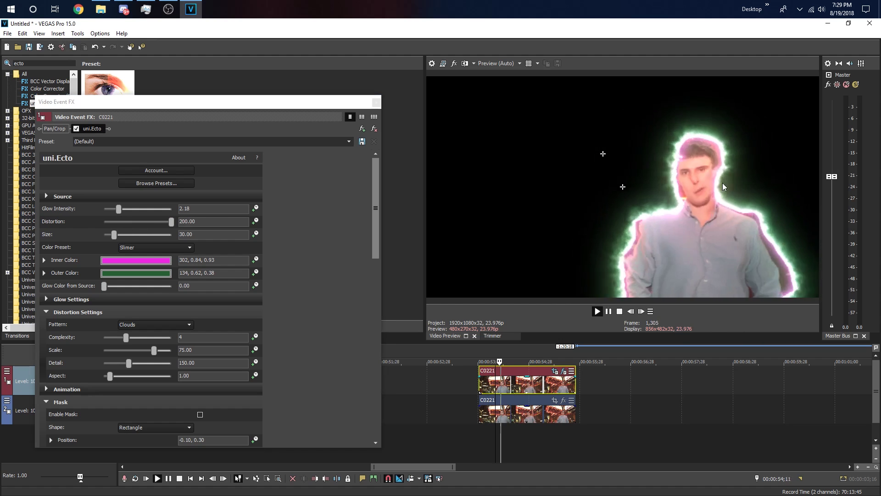
{"action": "left_click_drag", "start_coordinate": [171, 222], "coordinate": [16, 221]}
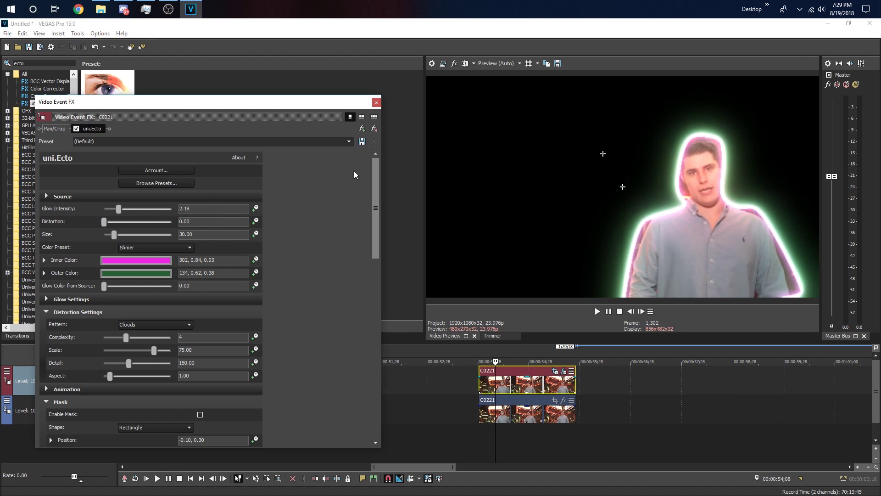
{"action": "left_click_drag", "start_coordinate": [106, 218], "coordinate": [116, 217]}
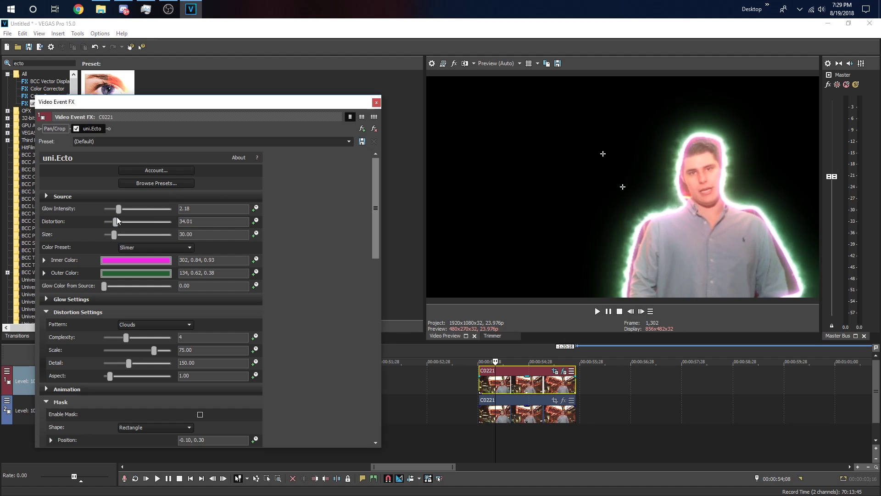
Set the uni.Ecto distortion scale to 0.01 with the Clouds pattern, play the result and close the effect settings.
{"action": "left_click", "coordinate": [493, 385]}
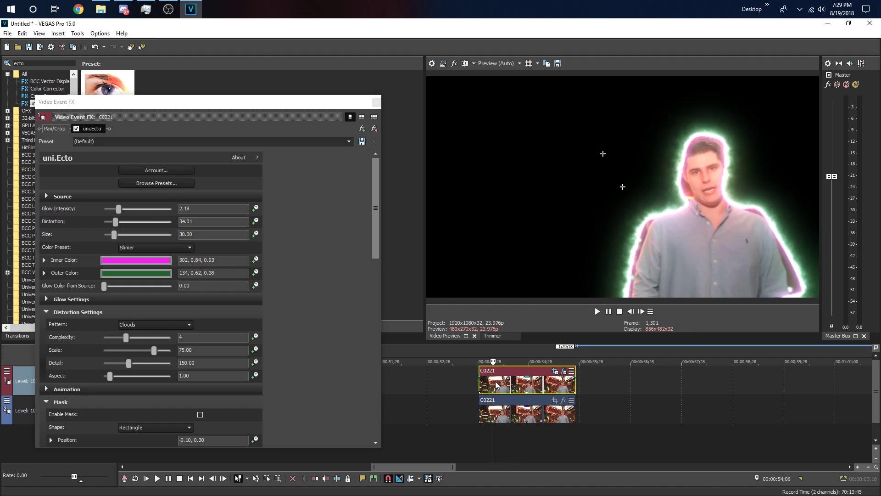
{"action": "scroll", "coordinate": [289, 310], "scroll_direction": "down", "scroll_amount": 4}
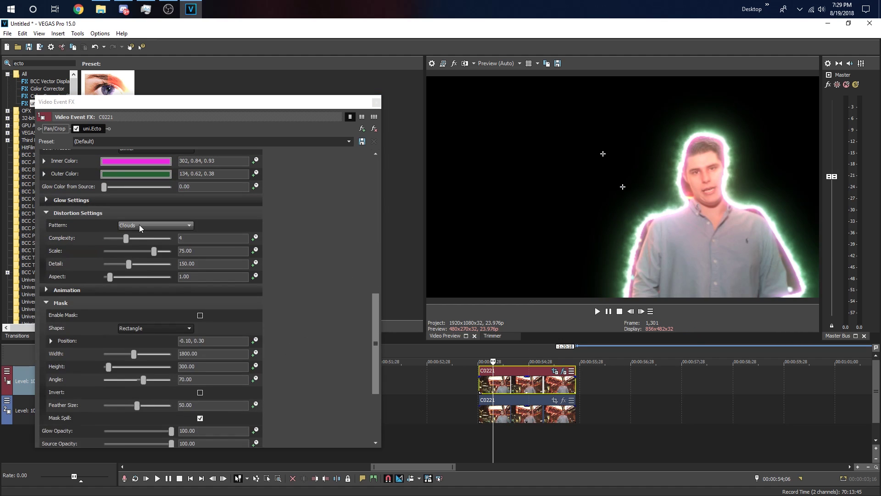
{"action": "left_click", "coordinate": [140, 224]}
{"action": "left_click", "coordinate": [143, 226]}
{"action": "left_click_drag", "start_coordinate": [151, 249], "coordinate": [104, 253]}
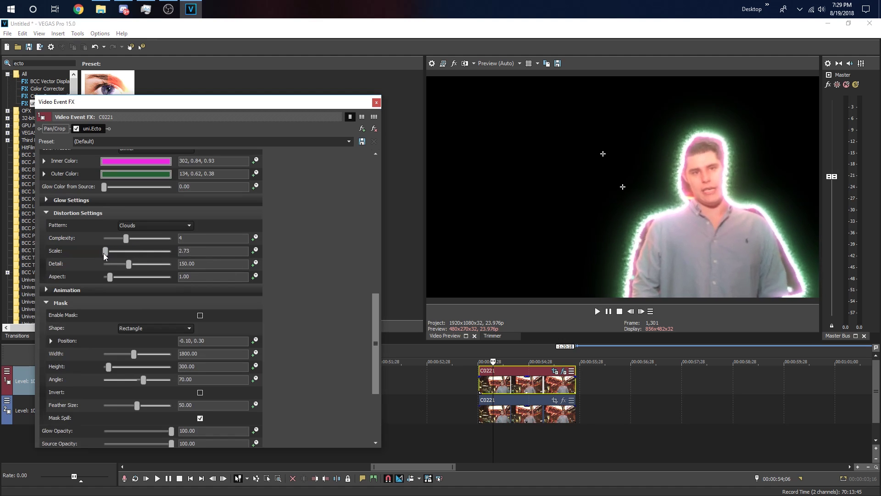
{"action": "left_click", "coordinate": [486, 380]}
{"action": "key", "text": "space"}
{"action": "key", "text": "space"}
{"action": "scroll", "coordinate": [177, 318], "scroll_direction": "down", "scroll_amount": 3}
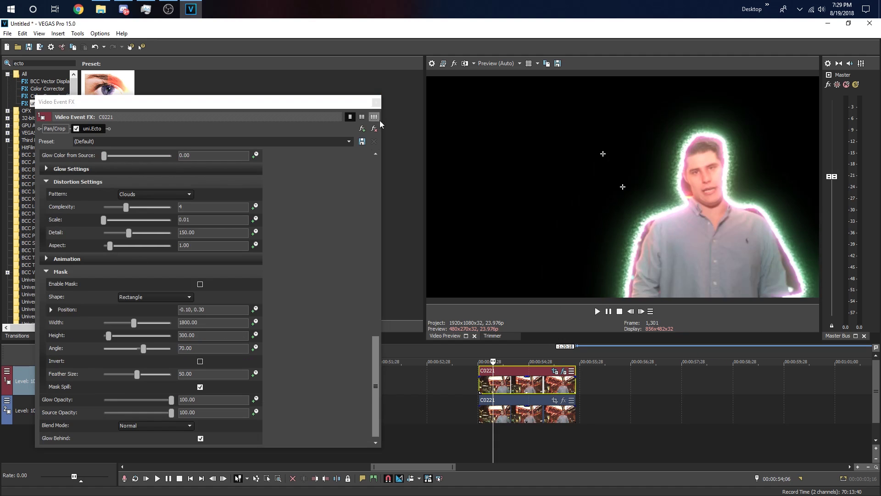
{"action": "left_click", "coordinate": [376, 102]}
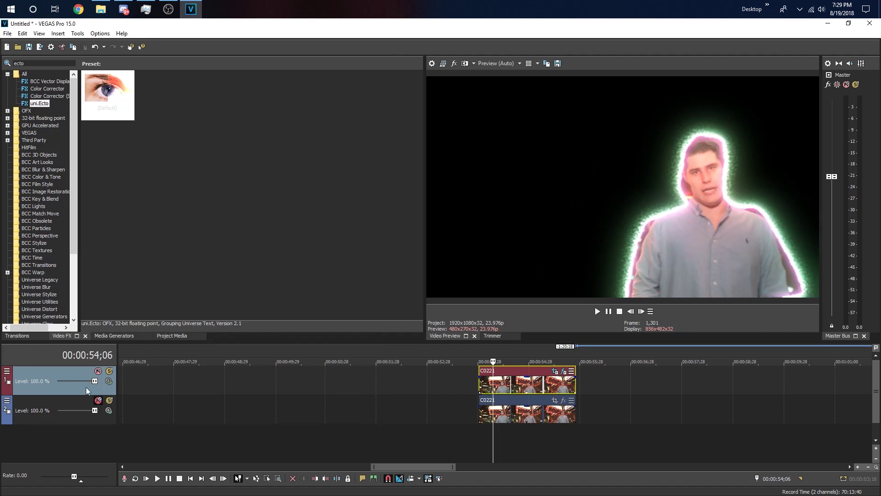
Unmute the lower C0221 track and play the glow over the original footage.
{"action": "left_click", "coordinate": [97, 401]}
{"action": "left_click", "coordinate": [464, 379]}
{"action": "key", "text": "space"}
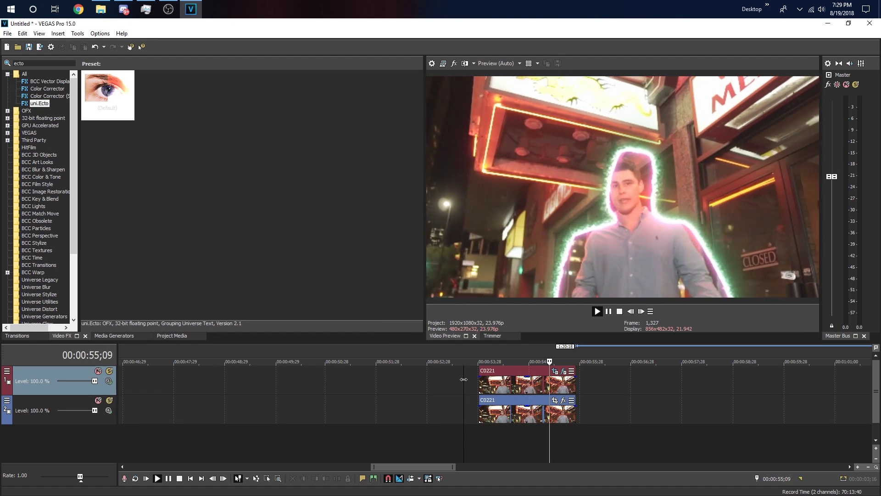
{"action": "key", "text": "space"}
{"action": "key", "text": "space"}
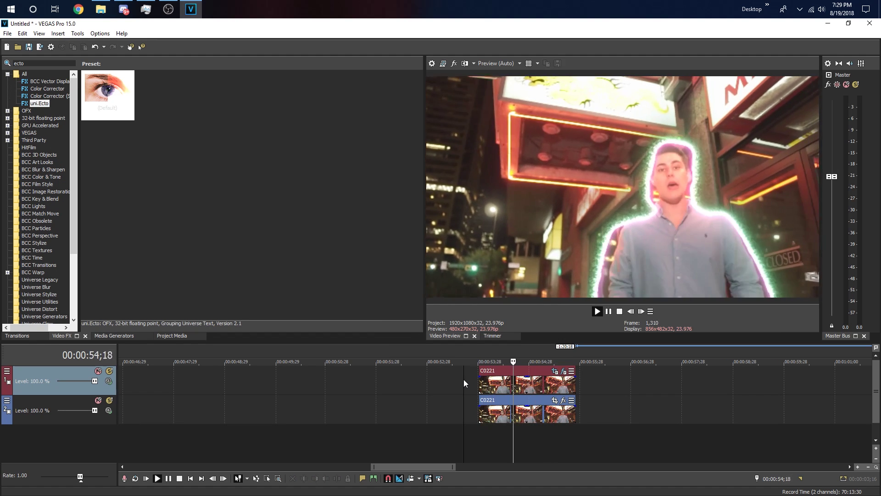
{"action": "key", "text": "space"}
Delete the masked upper C0221 event and place the cursor at 00:00:54;16.
{"action": "left_click", "coordinate": [513, 387]}
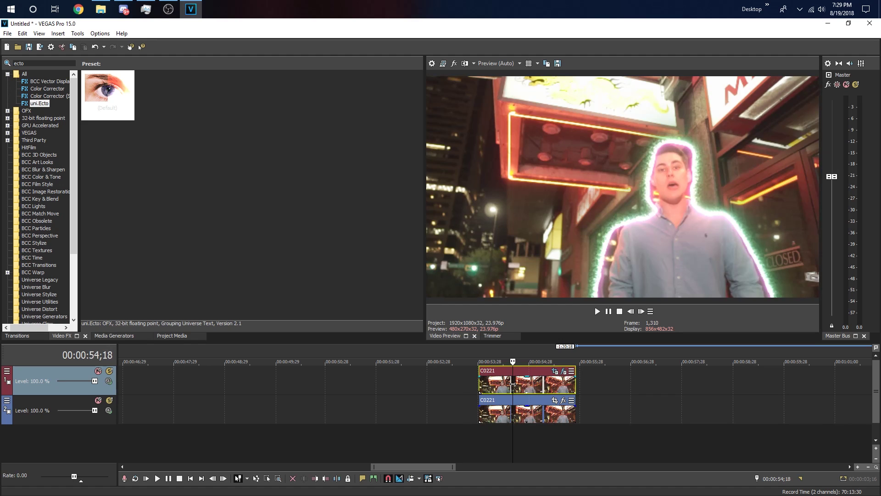
{"action": "key", "text": "Delete"}
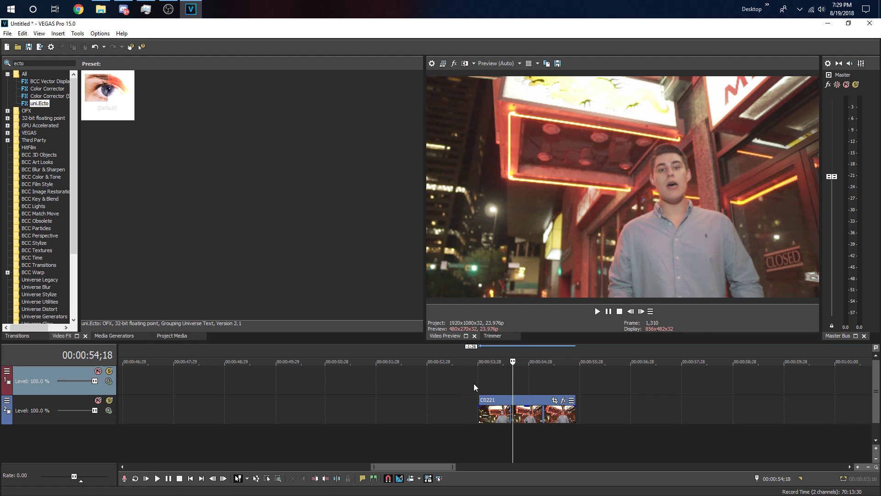
{"action": "left_click", "coordinate": [508, 385]}
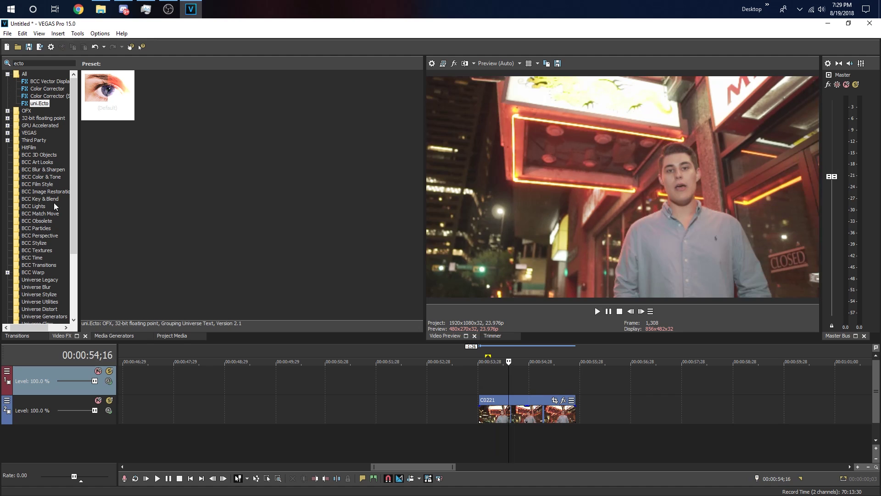
Place C0230.MP4 from the project media on the top track, after the C0221 event.
{"action": "left_click", "coordinate": [114, 336]}
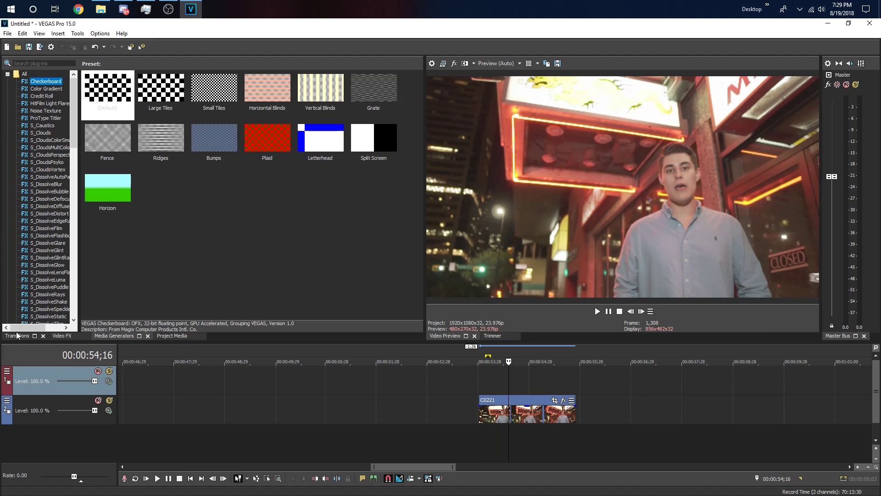
{"action": "left_click", "coordinate": [18, 335]}
{"action": "left_click", "coordinate": [166, 336]}
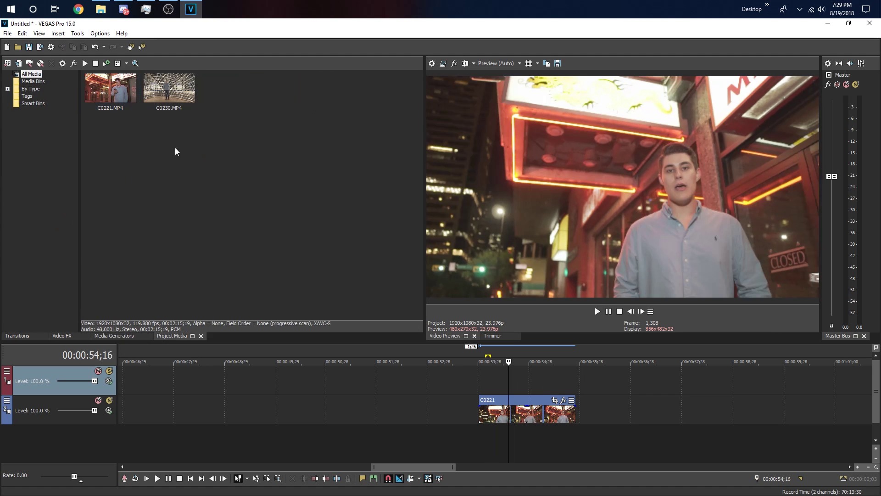
{"action": "left_click", "coordinate": [170, 96]}
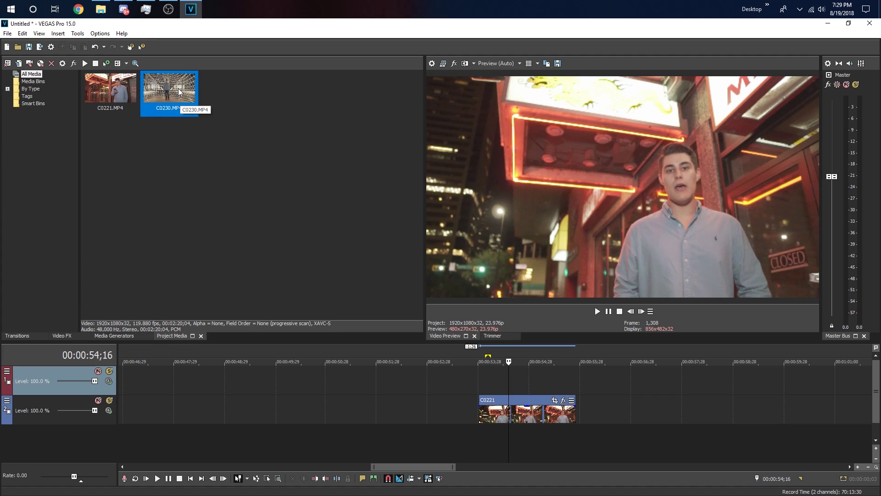
{"action": "left_click_drag", "start_coordinate": [177, 94], "coordinate": [637, 382]}
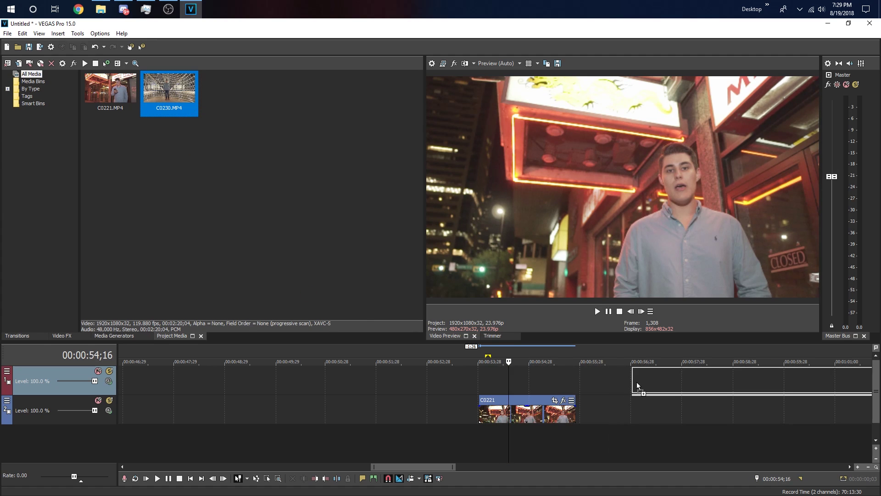
{"action": "left_click", "coordinate": [696, 393]}
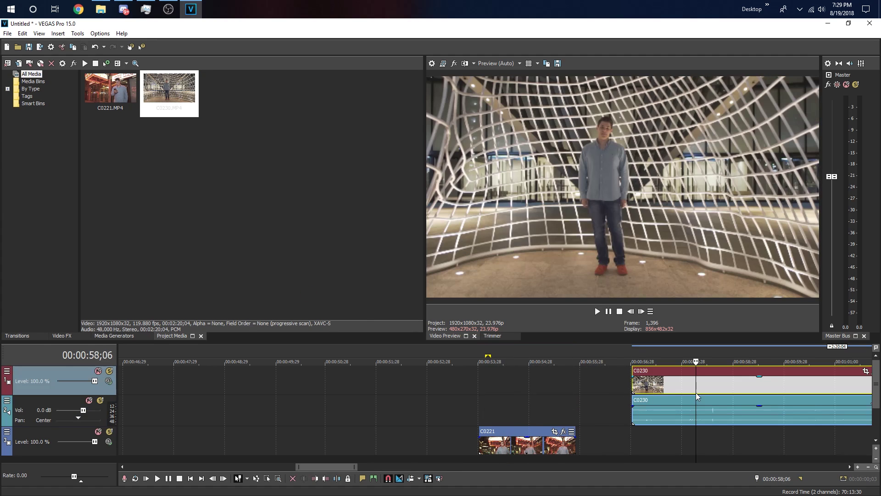
Delete the C0230 audio event and move its video event to start where C0221 ends.
{"action": "left_click", "coordinate": [660, 414]}
{"action": "key", "text": "Delete"}
{"action": "left_click_drag", "start_coordinate": [656, 387], "coordinate": [600, 387]}
Play the end of C0221 to check the cut into C0230.
{"action": "left_click", "coordinate": [569, 390]}
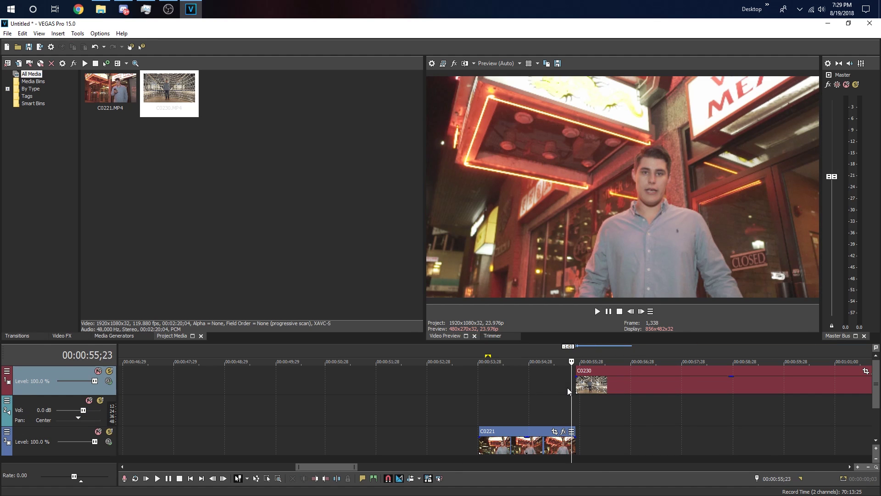
{"action": "key", "text": "space"}
{"action": "key", "text": "space"}
{"action": "left_click", "coordinate": [548, 393]}
{"action": "key", "text": "space"}
{"action": "key", "text": "space"}
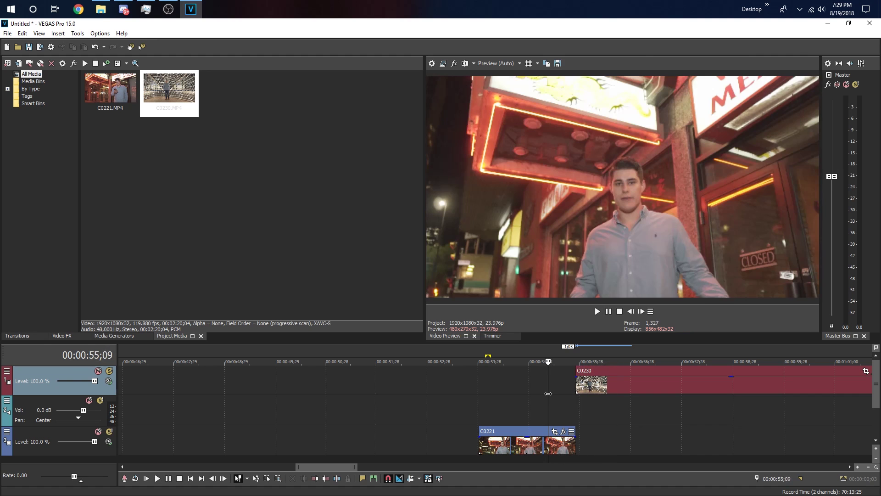
Set the preview quality to Best (Full) and save the C0230 frame at 00:00:55;26 as the JPEG snapshot Image5.
{"action": "left_click", "coordinate": [587, 382]}
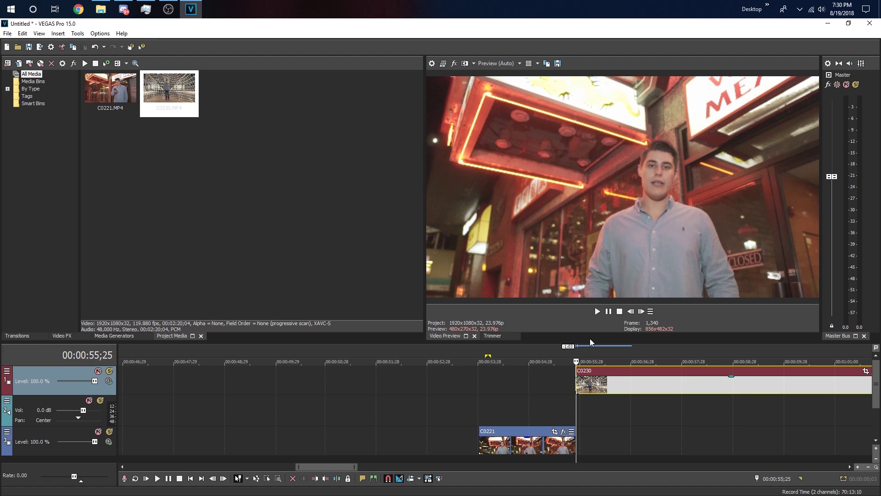
{"action": "key", "text": "Right"}
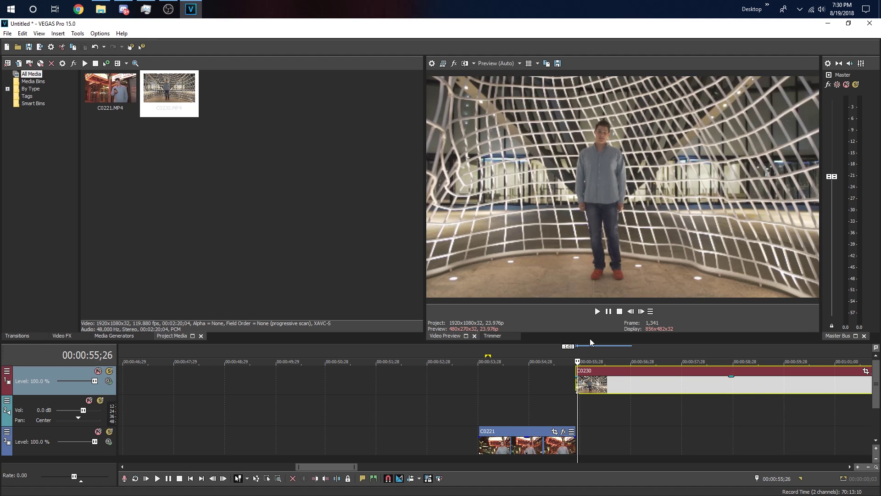
{"action": "mouse_move", "coordinate": [497, 102]}
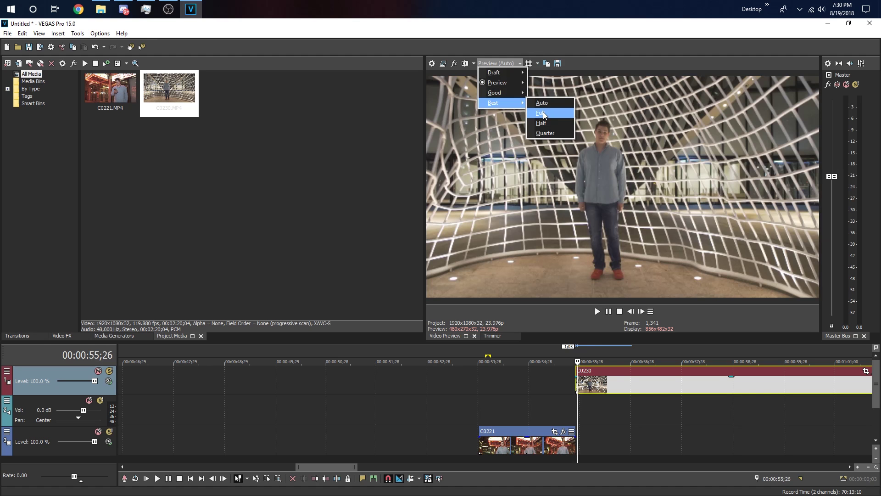
{"action": "left_click", "coordinate": [544, 111]}
{"action": "left_click", "coordinate": [546, 64]}
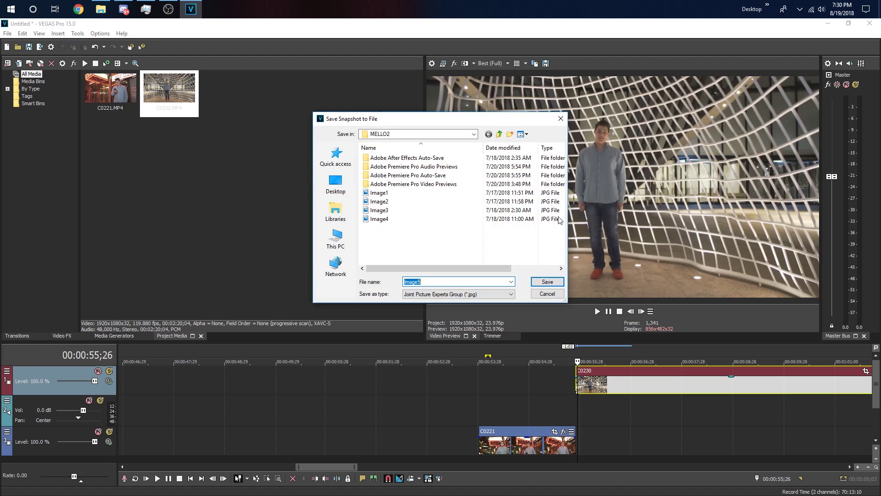
{"action": "left_click", "coordinate": [548, 282]}
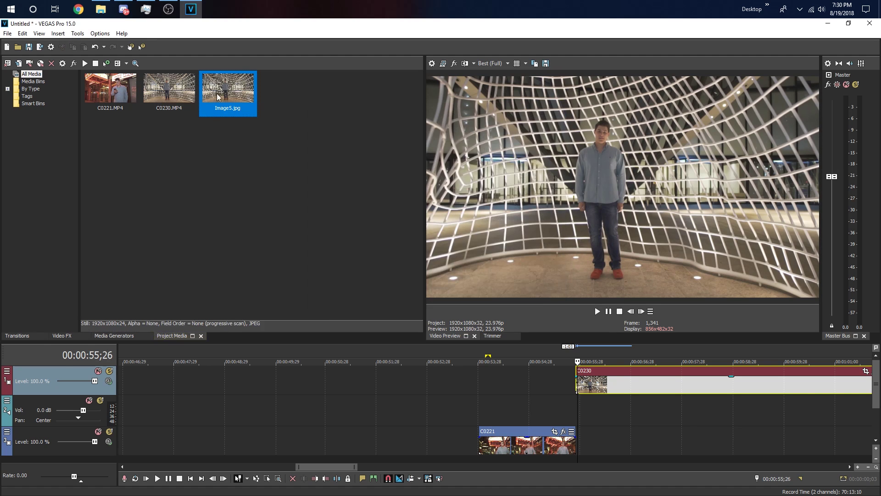
Place Image5.jpg on the top track so that it ends where C0230 begins.
{"action": "left_click_drag", "start_coordinate": [227, 81], "coordinate": [325, 370]}
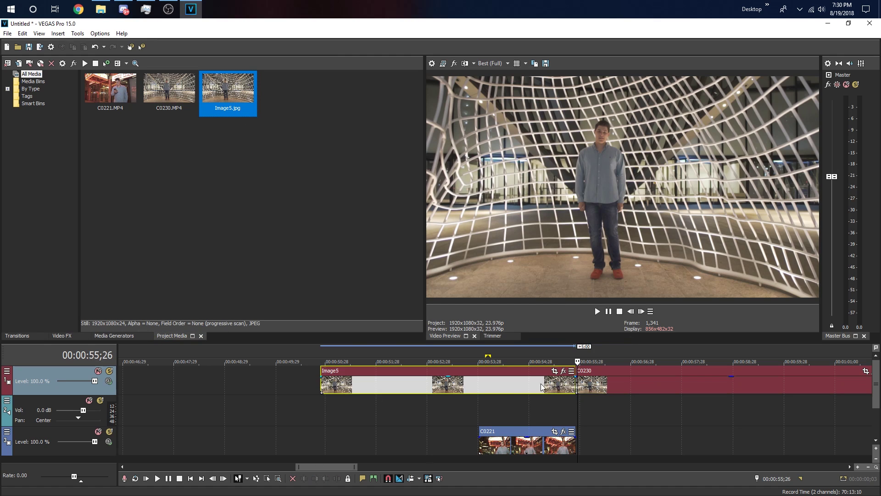
{"action": "scroll", "coordinate": [558, 432], "scroll_direction": "up", "scroll_amount": 5}
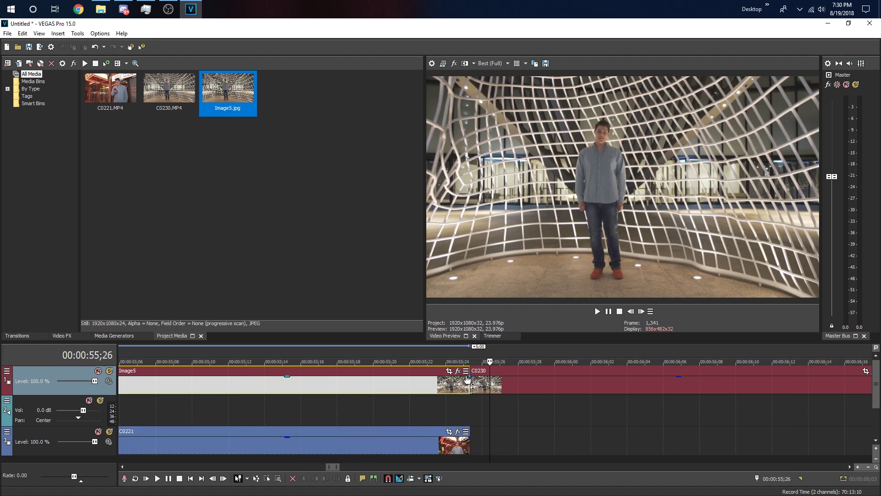
{"action": "left_click_drag", "start_coordinate": [490, 362], "coordinate": [461, 362]}
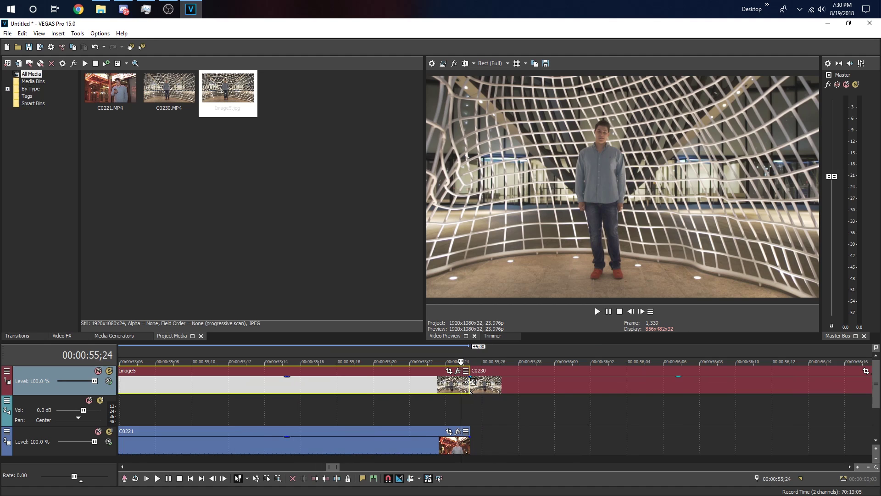
Split the Image5 still at 00:00:55;16 and delete the part before the split.
{"action": "left_click", "coordinate": [471, 391]}
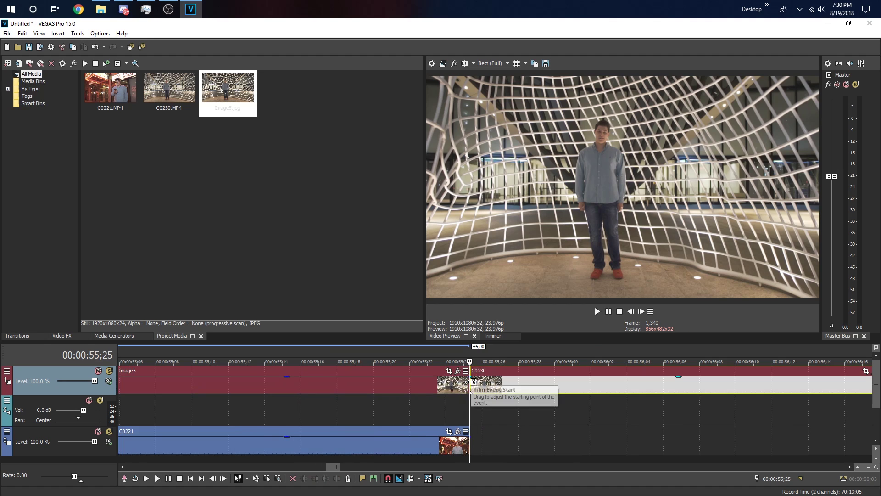
{"action": "left_click", "coordinate": [629, 312]}
{"action": "left_click", "coordinate": [629, 313]}
{"action": "left_click", "coordinate": [630, 312]}
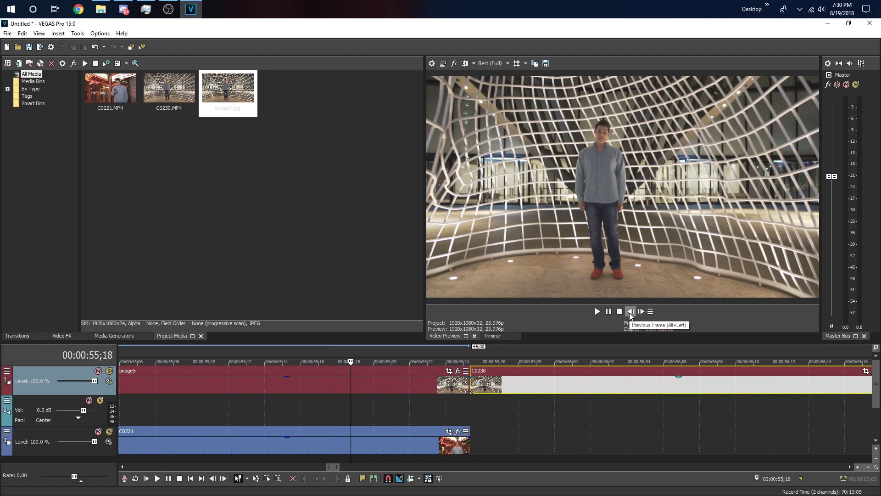
{"action": "left_click", "coordinate": [629, 313]}
{"action": "left_click", "coordinate": [629, 313]}
{"action": "left_click", "coordinate": [314, 385]}
{"action": "key", "text": "s"}
{"action": "left_click", "coordinate": [274, 385]}
{"action": "key", "text": "Delete"}
{"action": "key", "text": "End"}
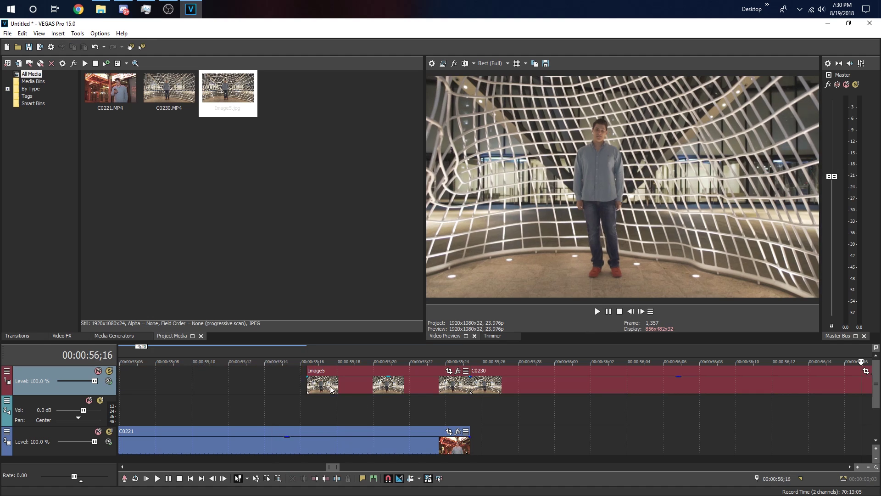
Enable the mask in Image5's Pan/Crop settings and trace a closed path around the man's body.
{"action": "left_click", "coordinate": [307, 387]}
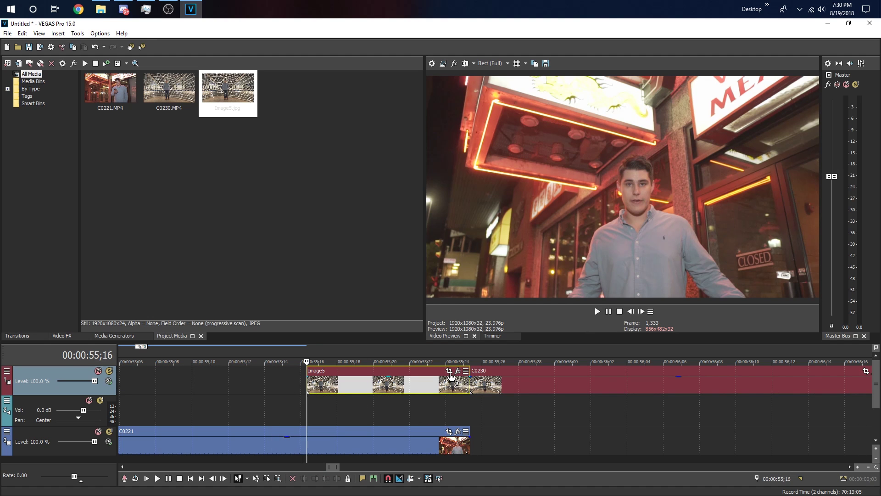
{"action": "left_click", "coordinate": [448, 371]}
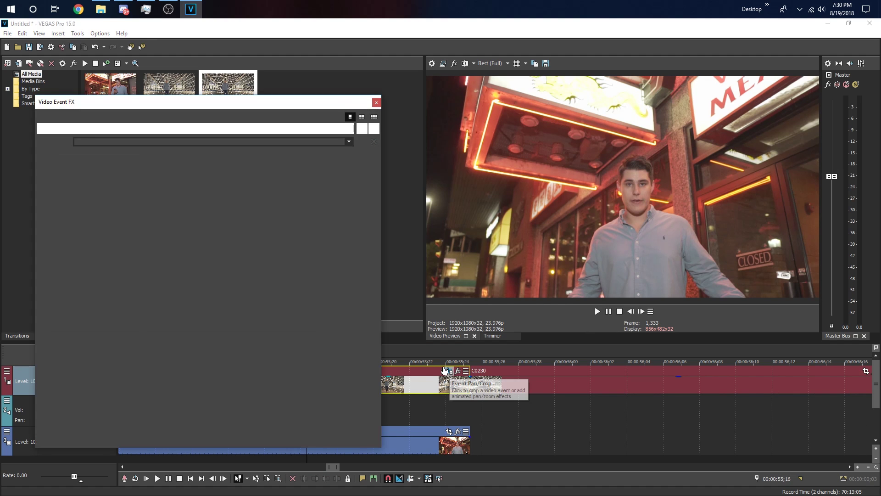
{"action": "left_click", "coordinate": [44, 420]}
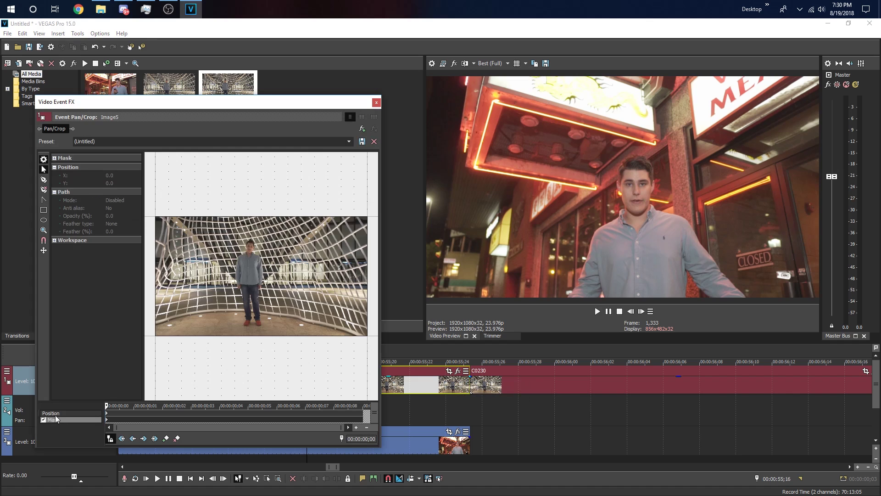
{"action": "left_click", "coordinate": [46, 179]}
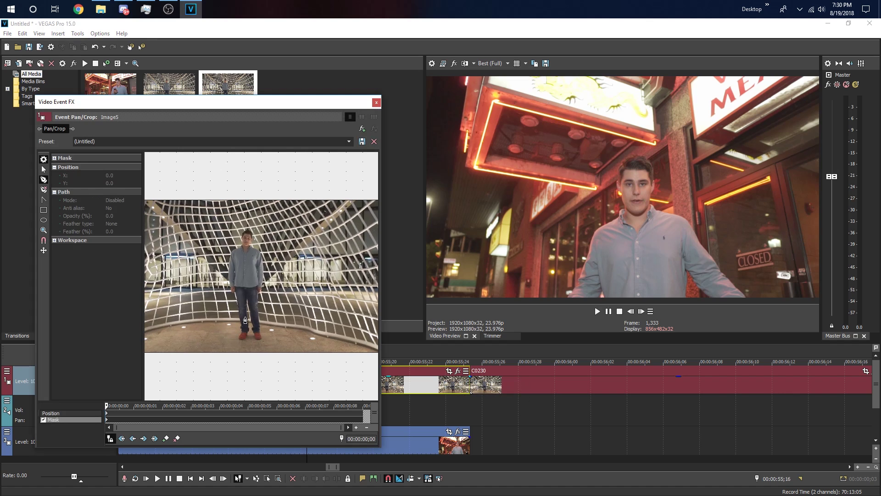
{"action": "left_click", "coordinate": [248, 335]}
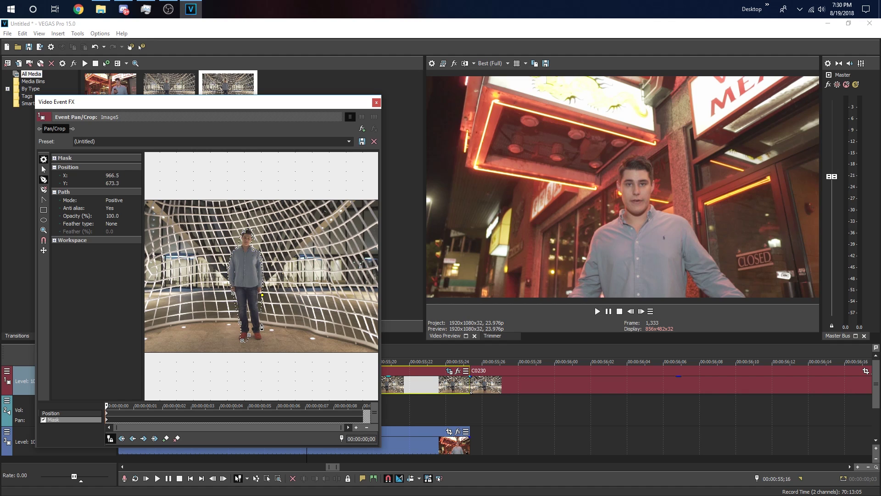
{"action": "left_click", "coordinate": [250, 336]}
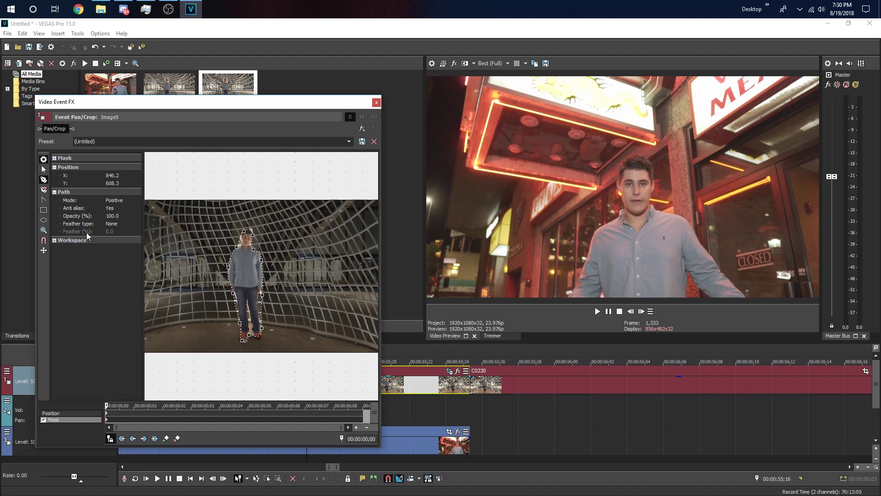
Set the mask's feather type to Both and close the Pan/Crop settings.
{"action": "left_click", "coordinate": [115, 225]}
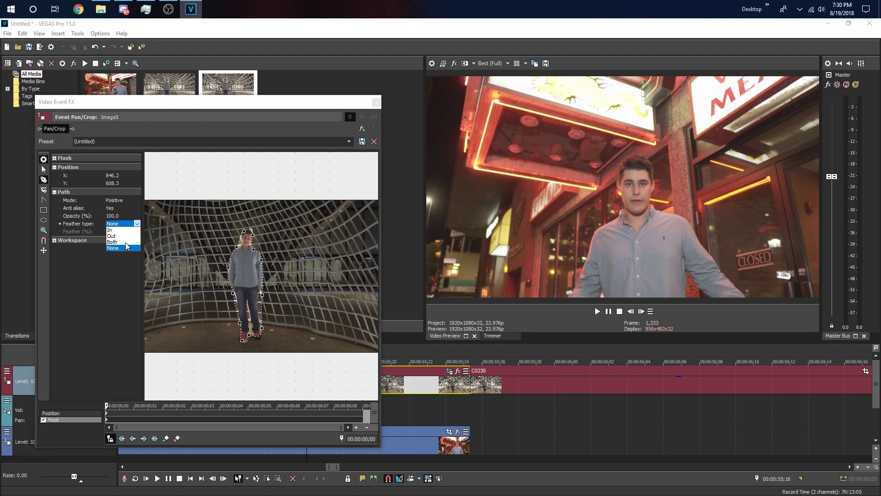
{"action": "left_click", "coordinate": [126, 242]}
{"action": "left_click", "coordinate": [127, 233]}
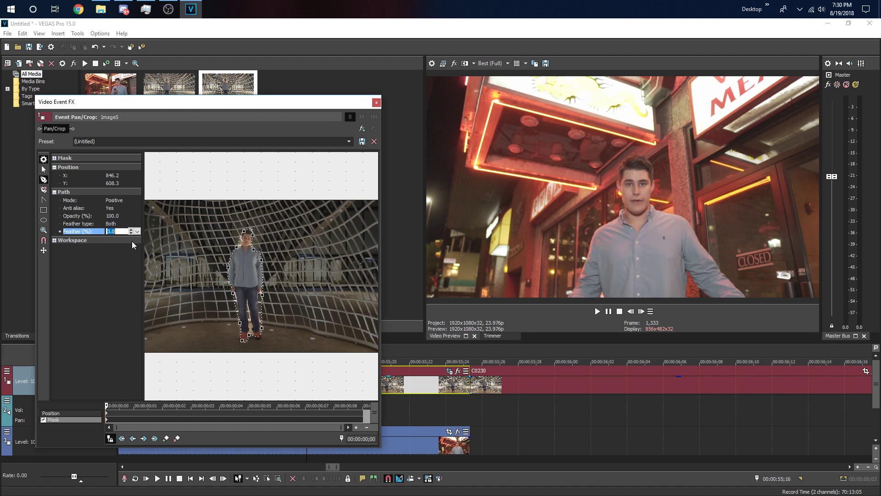
{"action": "left_click", "coordinate": [376, 102]}
Play the timeline from before Image5 to check the masked cutout over C0221.
{"action": "scroll", "coordinate": [194, 376], "scroll_direction": "down", "scroll_amount": 1}
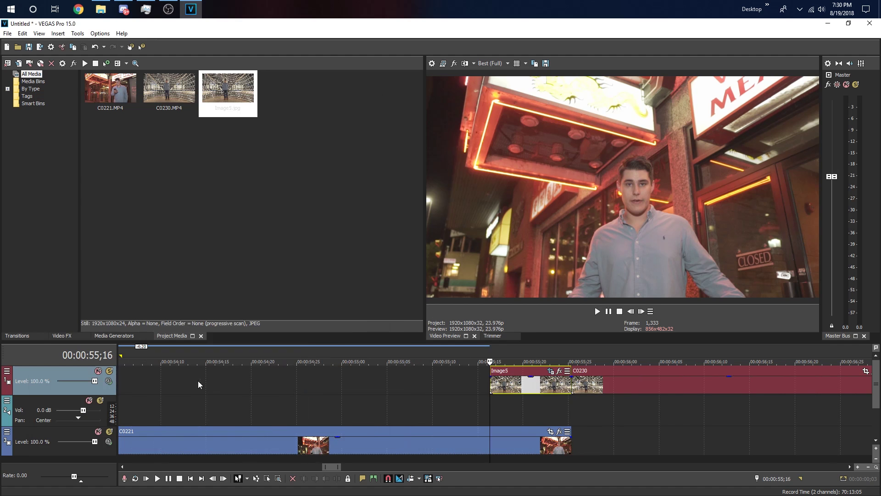
{"action": "left_click", "coordinate": [442, 385]}
{"action": "key", "text": "space"}
{"action": "key", "text": "space"}
{"action": "left_click", "coordinate": [384, 382]}
{"action": "key", "text": "space"}
{"action": "key", "text": "space"}
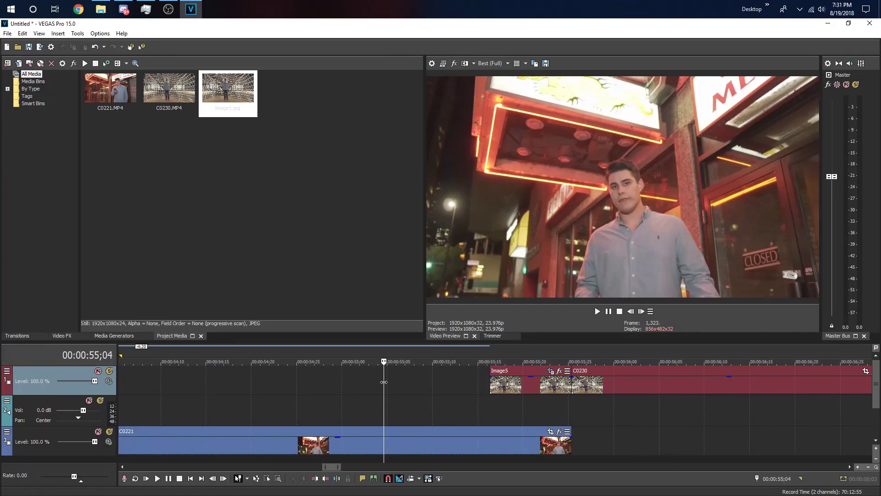
{"action": "key", "text": "space"}
{"action": "key", "text": "space"}
Apply the default uni.Ecto effect to the Image5 event.
{"action": "left_click", "coordinate": [503, 382]}
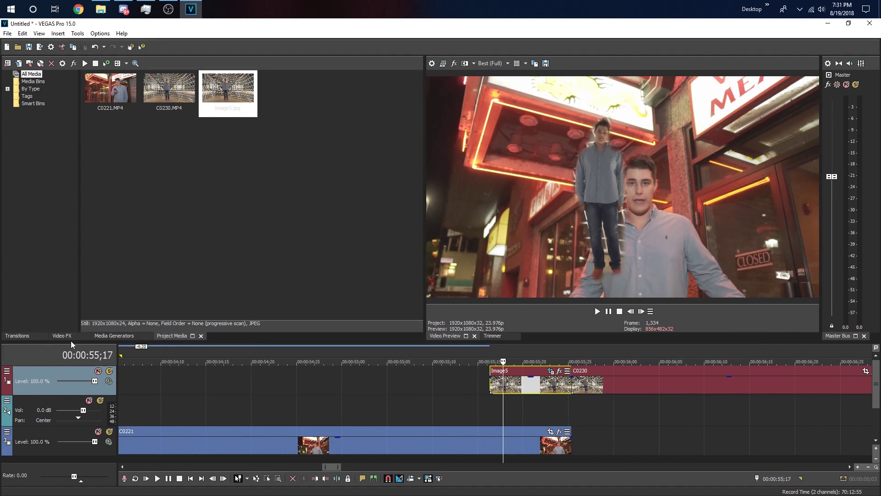
{"action": "left_click", "coordinate": [62, 335]}
{"action": "left_click_drag", "start_coordinate": [107, 95], "coordinate": [534, 387]}
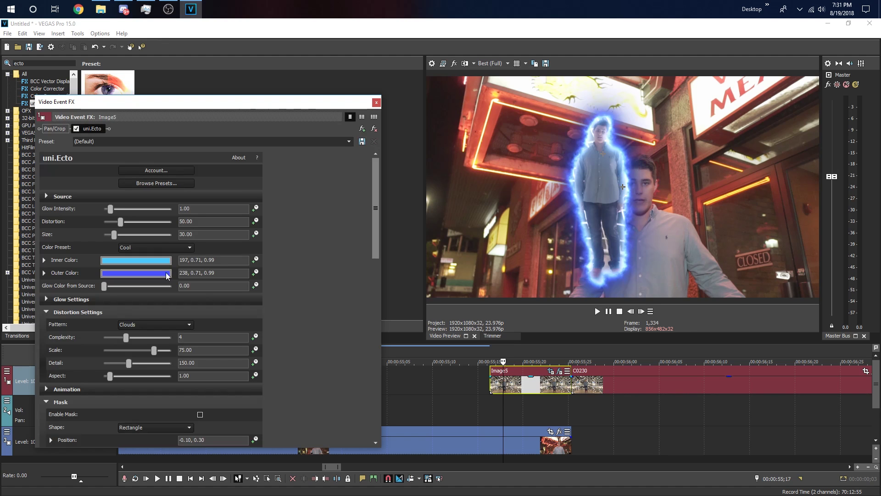
Try the Slimer color preset on uni.Ecto, settle on The Twinkie and close the effect settings.
{"action": "left_click", "coordinate": [167, 247]}
{"action": "left_click", "coordinate": [140, 290]}
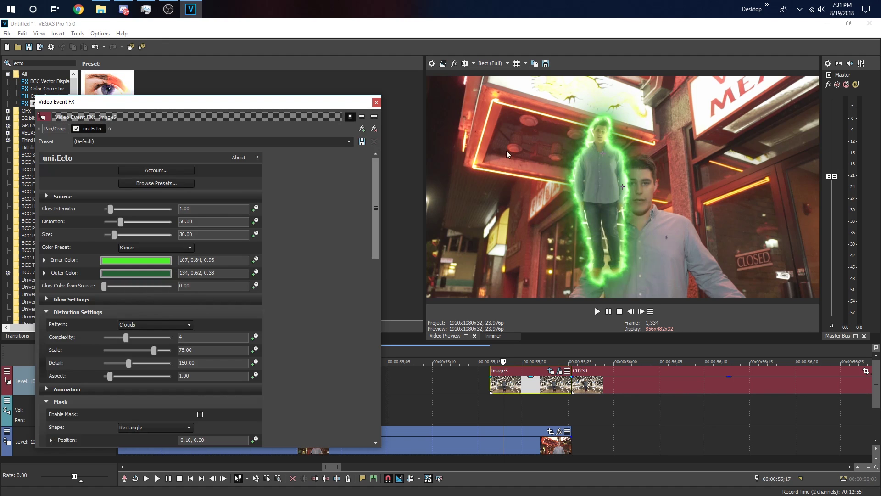
{"action": "left_click", "coordinate": [156, 247]}
{"action": "left_click", "coordinate": [156, 287]}
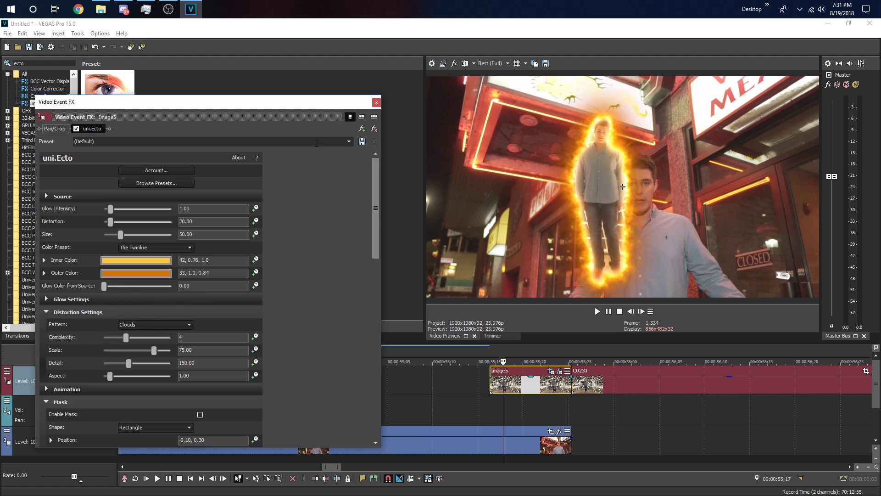
{"action": "left_click", "coordinate": [376, 101]}
Play the orange glow on Image5 through the cut into C0230.
{"action": "left_click", "coordinate": [453, 392]}
{"action": "key", "text": "space"}
{"action": "key", "text": "space"}
{"action": "left_click", "coordinate": [418, 379]}
{"action": "key", "text": "space"}
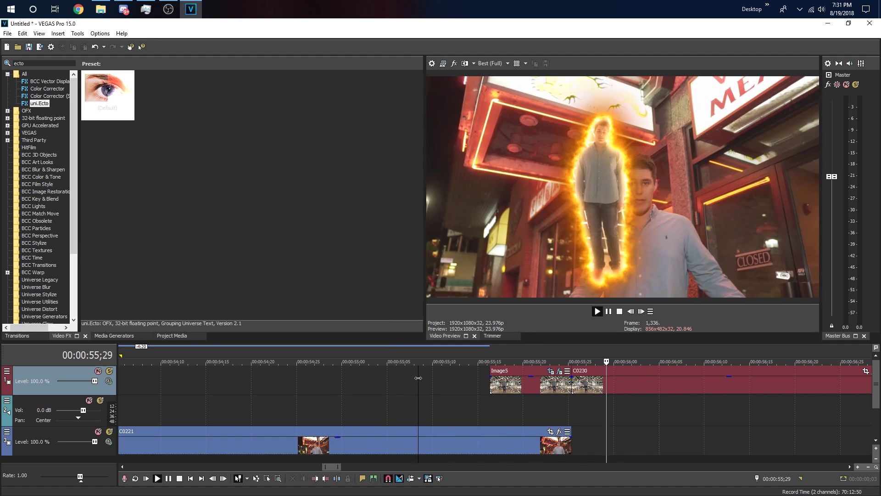
Select the time range from 00:00:55;12 to 00:00:55;28 and play the transition from before it.
{"action": "key", "text": "space"}
Set the video preview quality to Preview (Auto).
{"action": "left_click", "coordinate": [501, 66]}
{"action": "mouse_move", "coordinate": [510, 83]}
{"action": "left_click", "coordinate": [547, 83]}
{"action": "left_click_drag", "start_coordinate": [458, 376], "coordinate": [616, 363]}
{"action": "key", "text": "space"}
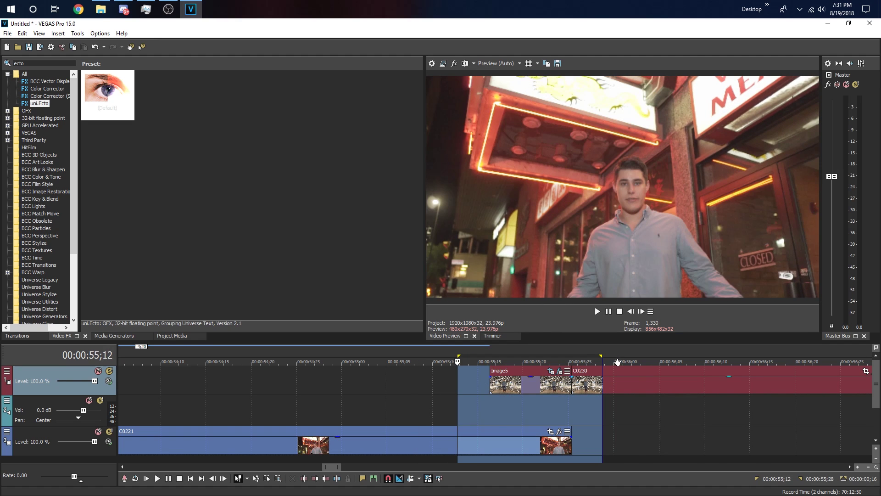
{"action": "left_click", "coordinate": [395, 377]}
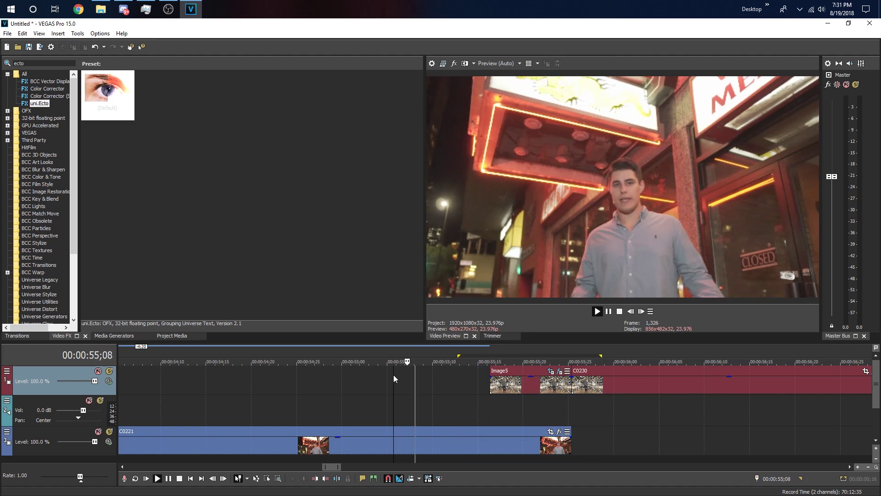
Open Image5's pan/crop settings and, at the event's start, shift the Position frame to about X Center 2,802.3 and Y Center 477.8.
{"action": "key", "text": "space"}
{"action": "left_click", "coordinate": [498, 388]}
{"action": "left_click", "coordinate": [491, 387]}
{"action": "left_click", "coordinate": [523, 390]}
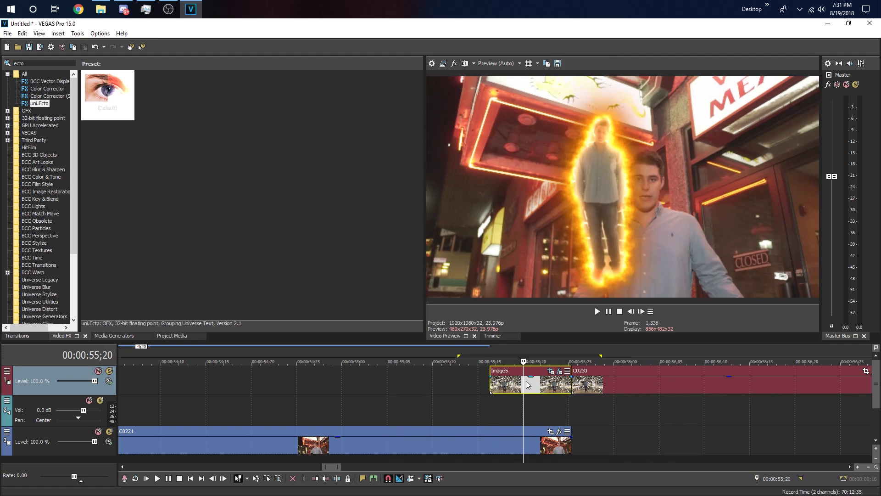
{"action": "left_click", "coordinate": [551, 372]}
{"action": "left_click", "coordinate": [487, 387]}
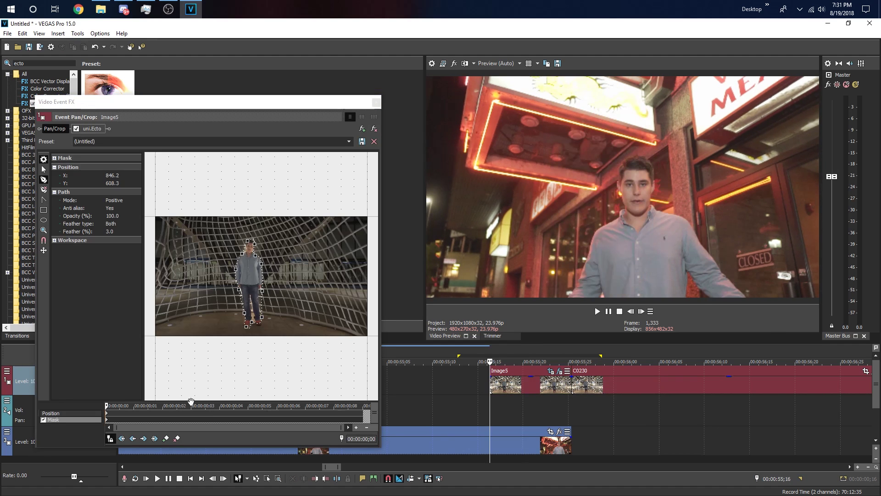
{"action": "left_click", "coordinate": [77, 412]}
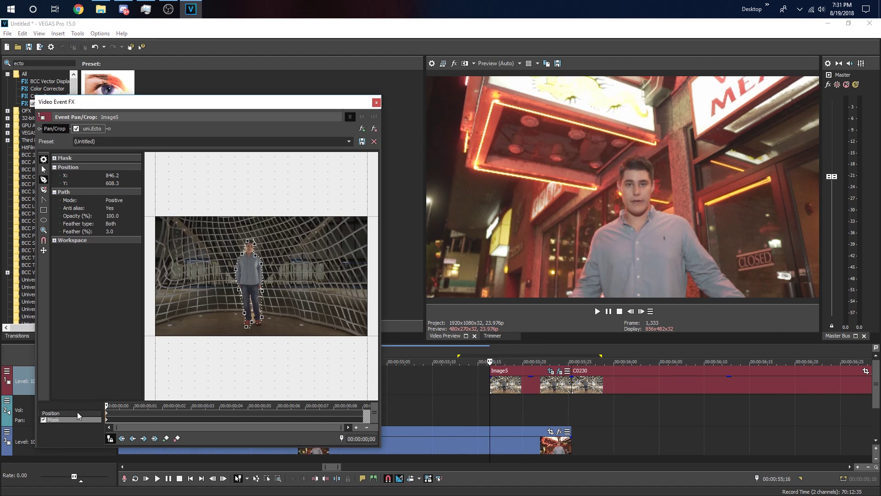
{"action": "left_click_drag", "start_coordinate": [249, 287], "coordinate": [430, 280]}
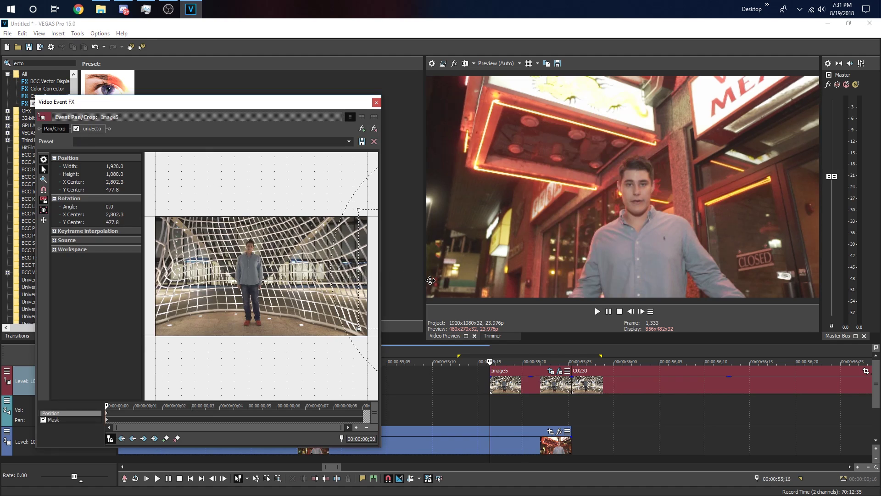
Apply the (Default) pan/crop preset to Image5's Position at the end of the event.
{"action": "left_click", "coordinate": [571, 386]}
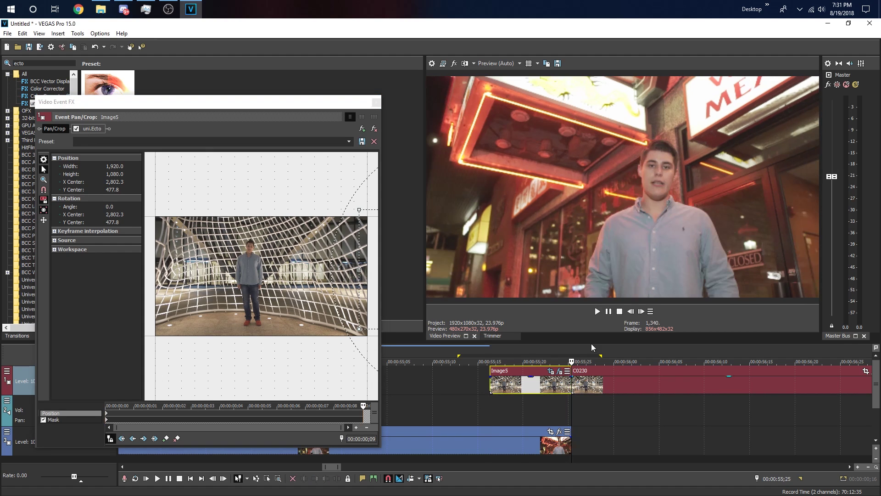
{"action": "left_click", "coordinate": [349, 141]}
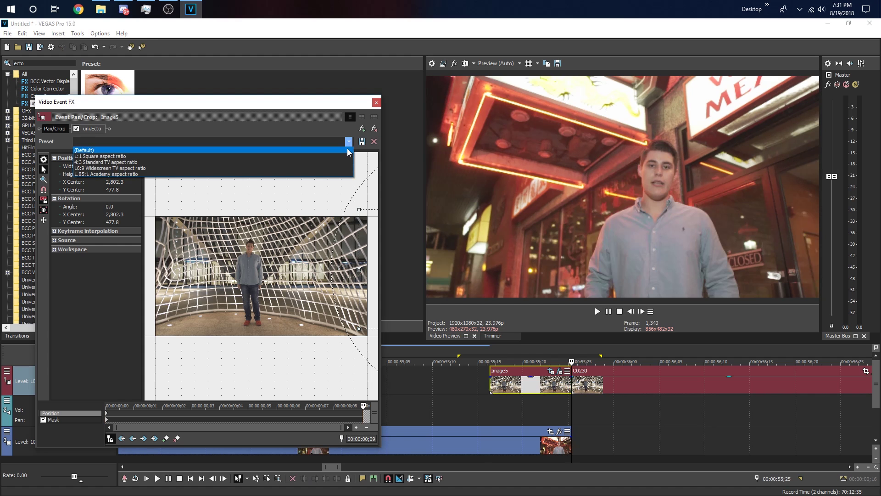
{"action": "left_click", "coordinate": [347, 149]}
Play the slide-in animation of the glowing man from just before Image5.
{"action": "left_click", "coordinate": [477, 383]}
{"action": "key", "text": "space"}
{"action": "left_click", "coordinate": [456, 385]}
{"action": "left_click", "coordinate": [449, 380]}
{"action": "key", "text": "space"}
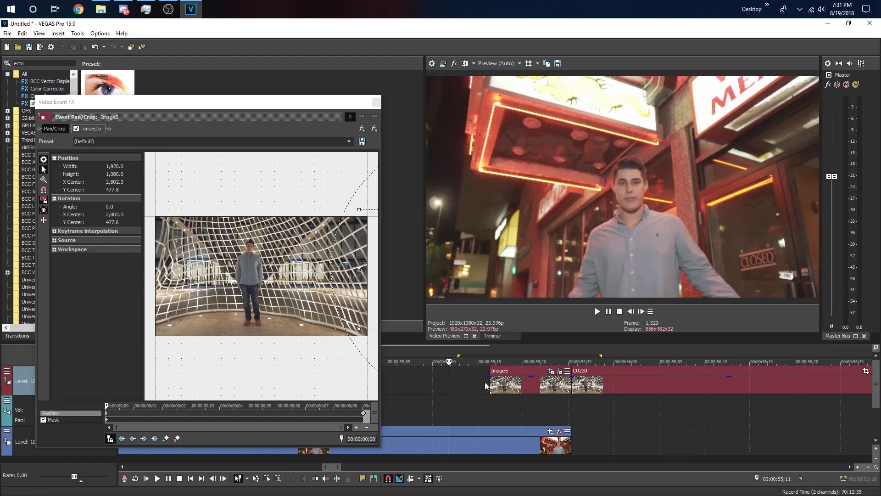
Undo the slight trim of Image5's start and delete the starting Position keyframe.
{"action": "left_click_drag", "start_coordinate": [490, 383], "coordinate": [492, 383]}
{"action": "key", "text": "ctrl+z"}
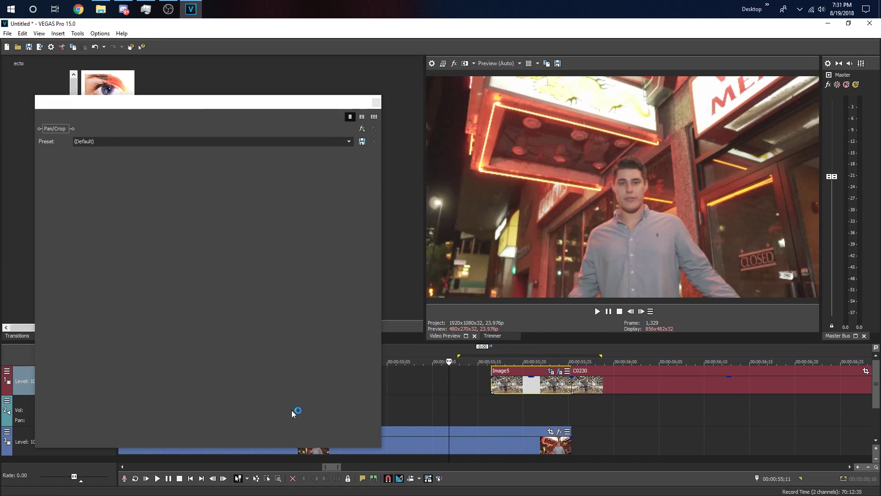
{"action": "left_click", "coordinate": [107, 414]}
{"action": "left_click", "coordinate": [108, 416]}
{"action": "key", "text": "Delete"}
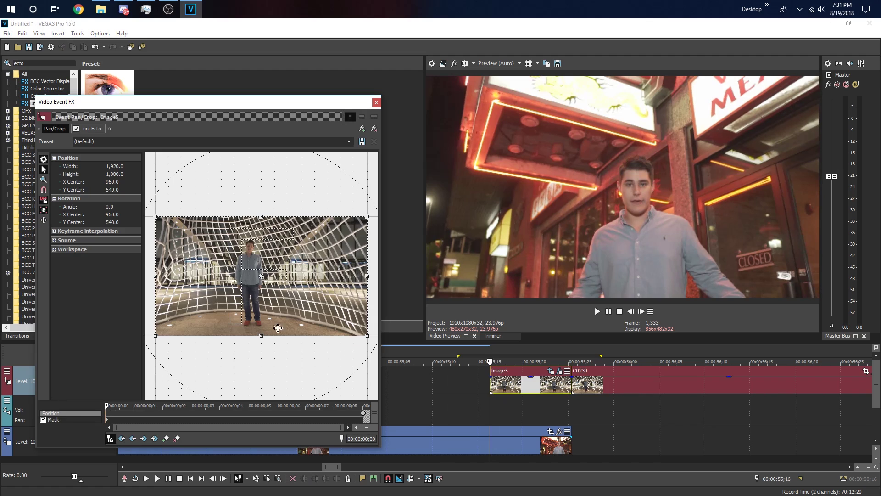
Try shrinking the Position frame to 1,440 by 810 at Image5's start and check the next frame.
{"action": "left_click_drag", "start_coordinate": [368, 337], "coordinate": [354, 321]}
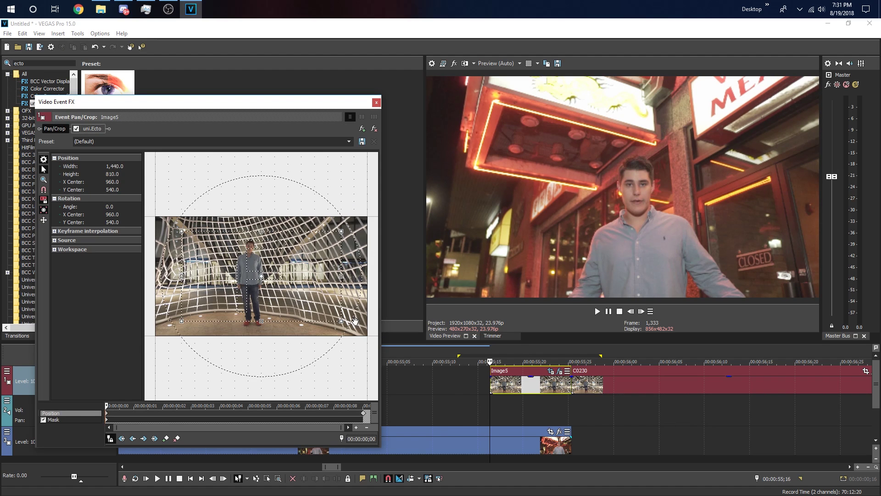
{"action": "left_click", "coordinate": [641, 311]}
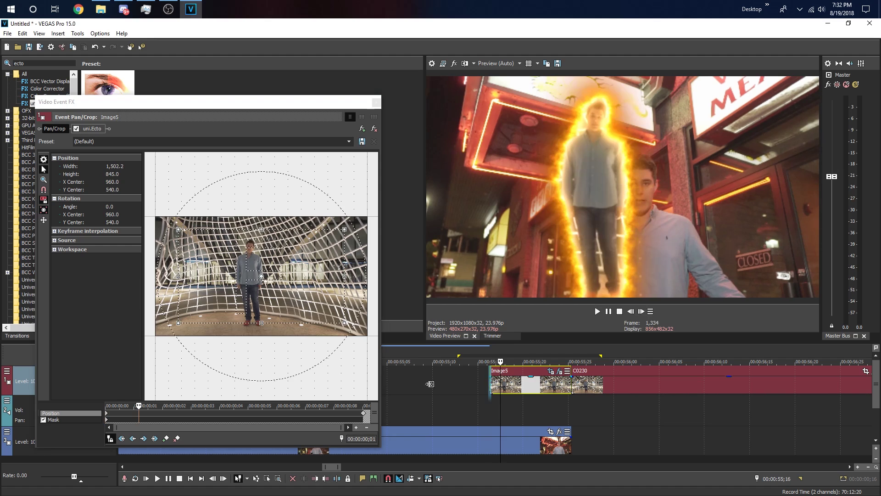
{"action": "left_click", "coordinate": [490, 375]}
{"action": "left_click", "coordinate": [355, 354]}
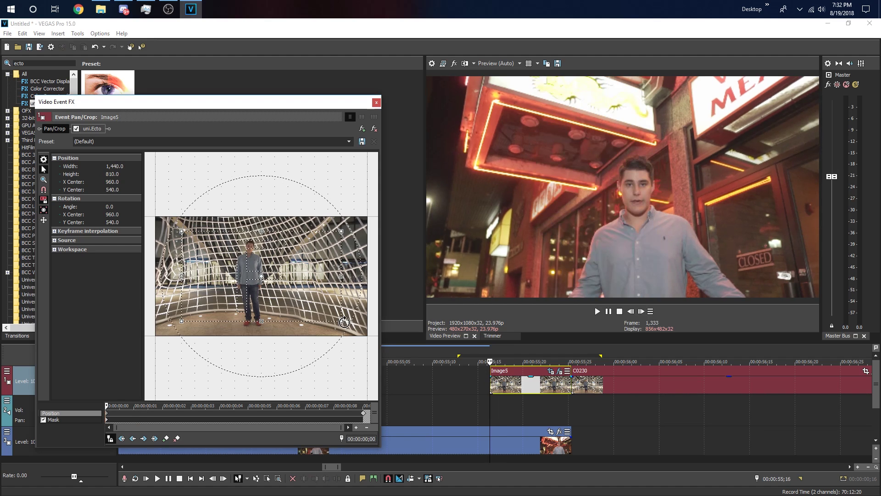
Shrink the Position frame to 960 by 540 at Image5's start and step through the following frames.
{"action": "left_click_drag", "start_coordinate": [342, 322], "coordinate": [329, 310]}
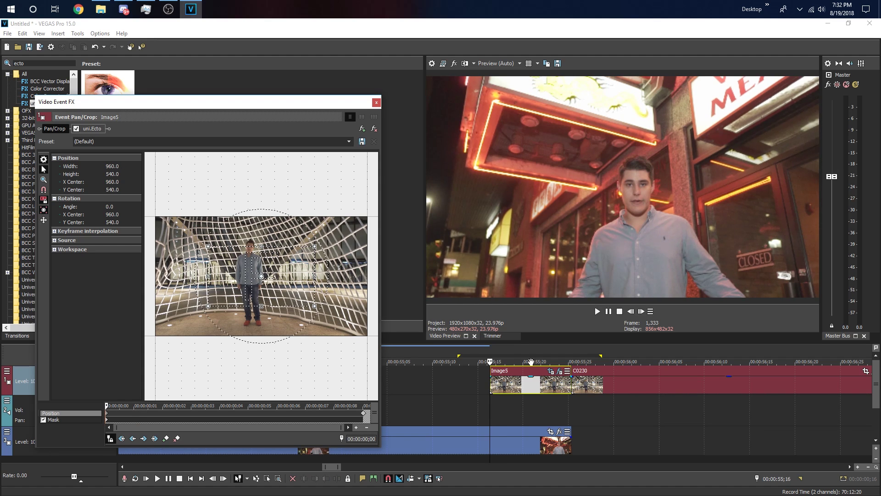
{"action": "left_click", "coordinate": [641, 312]}
{"action": "left_click", "coordinate": [641, 315]}
{"action": "left_click", "coordinate": [641, 315]}
{"action": "left_click", "coordinate": [641, 315]}
Play the zooming glow transition twice from just before Image5.
{"action": "left_click", "coordinate": [450, 388]}
{"action": "key", "text": "space"}
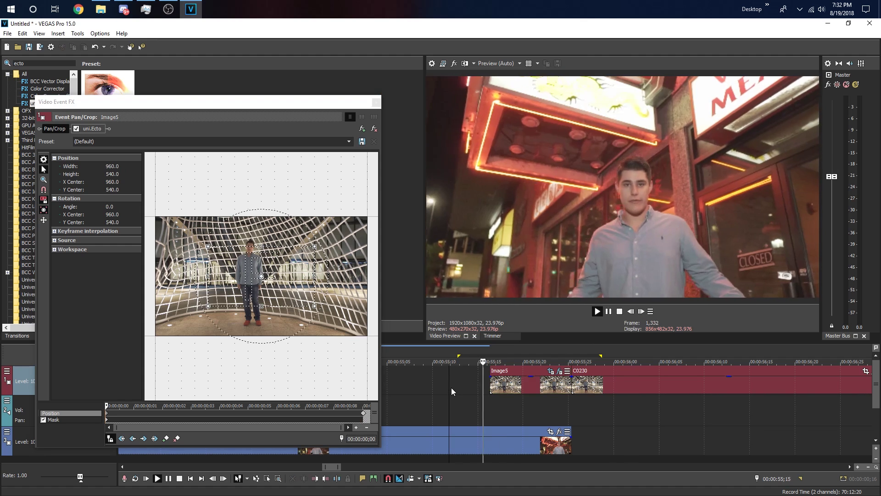
{"action": "key", "text": "space"}
{"action": "left_click", "coordinate": [441, 382]}
{"action": "key", "text": "space"}
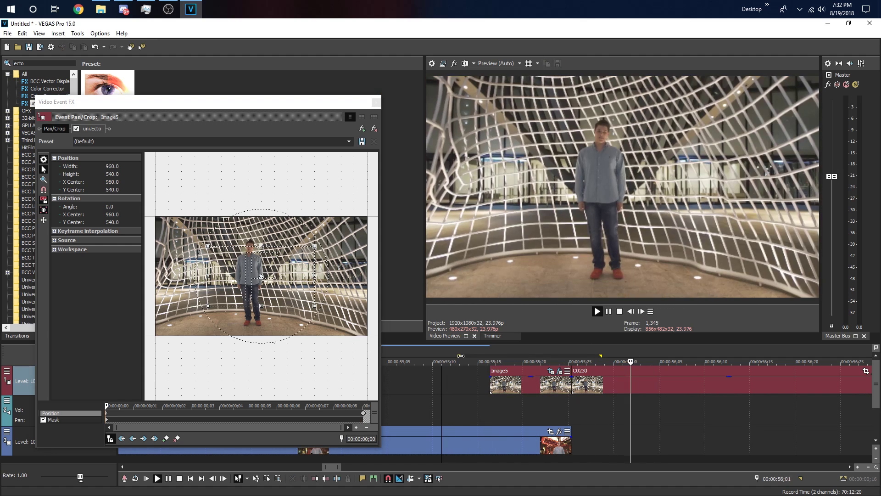
{"action": "key", "text": "space"}
Close the pan/crop settings and replay the transition from 00:00:55;11 into C0230.
{"action": "left_click", "coordinate": [377, 103]}
{"action": "key", "text": "space"}
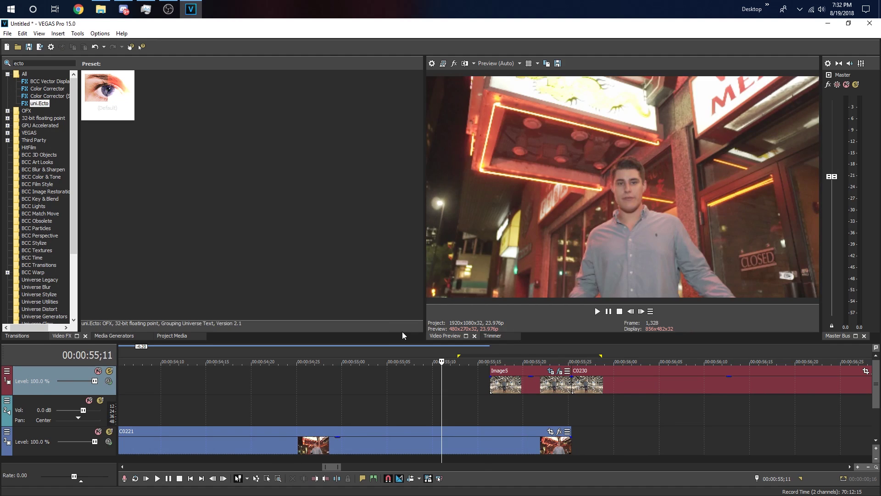
{"action": "key", "text": "space"}
{"action": "key", "text": "space"}
{"action": "key", "text": "space"}
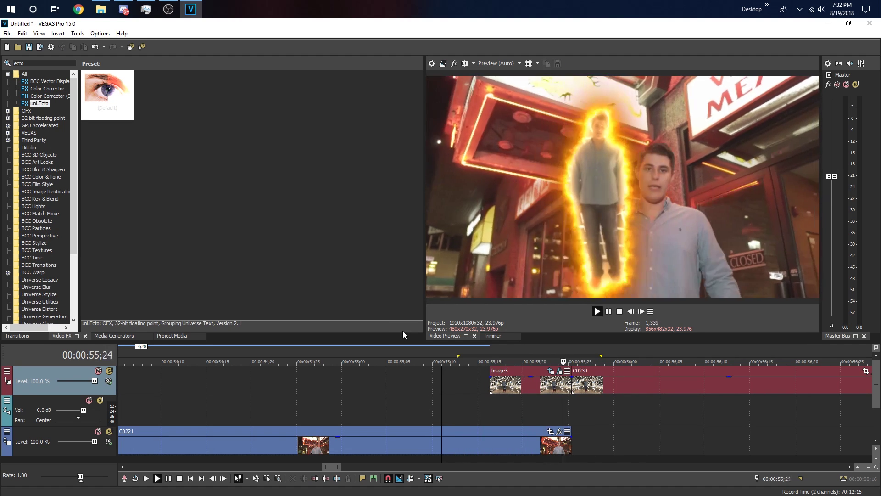
{"action": "key", "text": "space"}
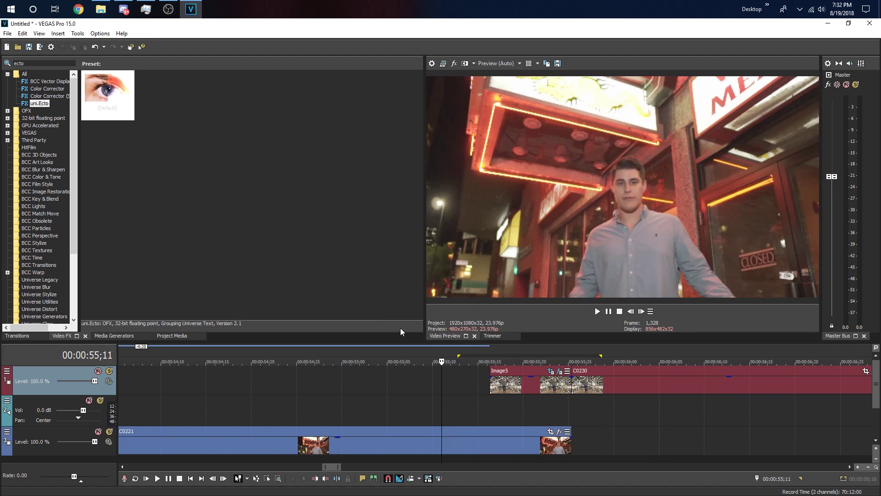
Play the sequence from 00:00:54;05 near the beginning of C0221.
{"action": "scroll", "coordinate": [377, 376], "scroll_direction": "down", "scroll_amount": 3}
{"action": "left_click", "coordinate": [335, 385]}
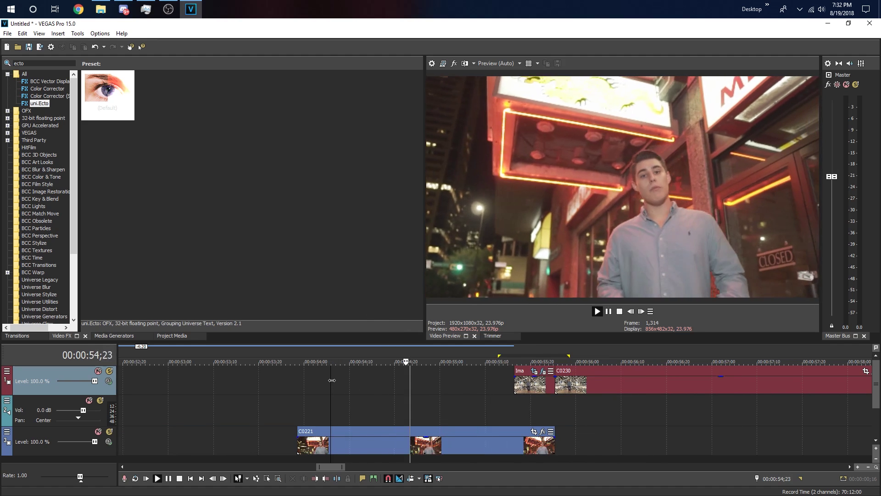
{"action": "key", "text": "space"}
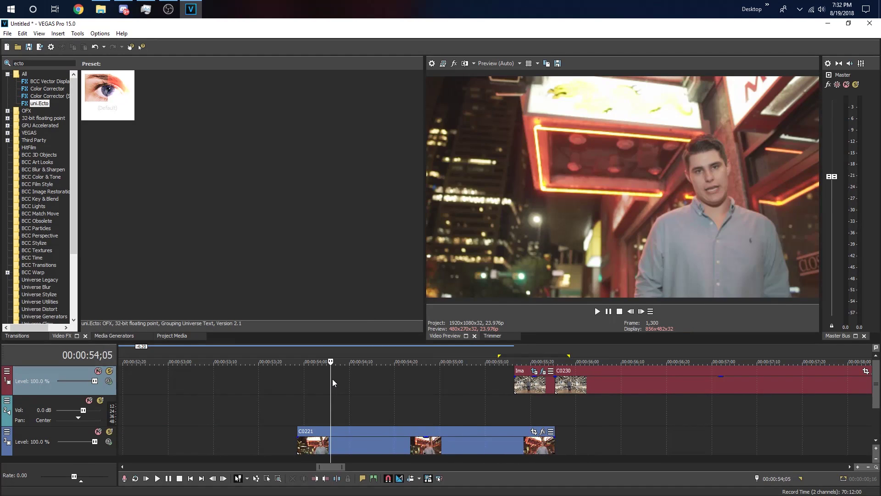